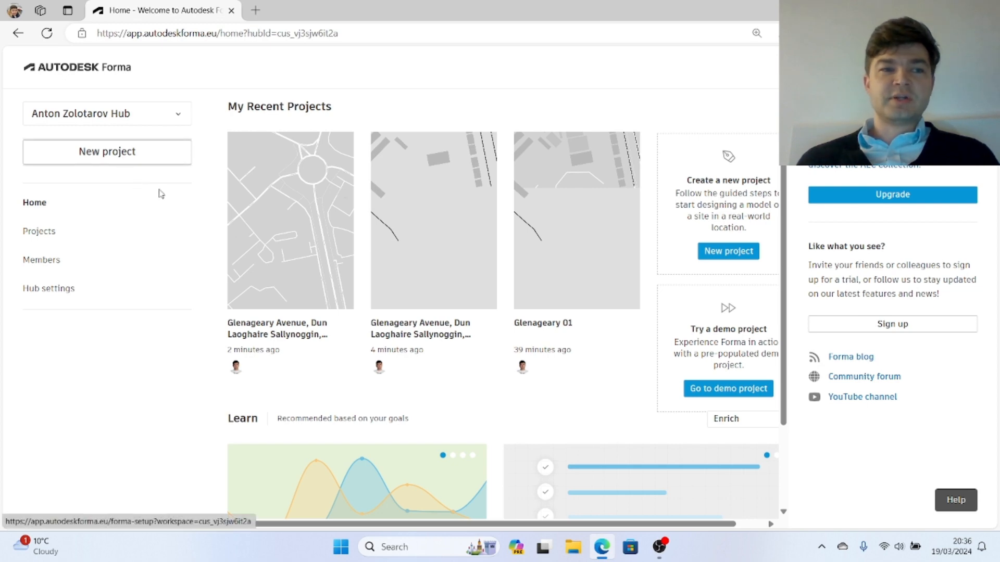
# Start a new project and locate it on the map by searching for "Glenageary" and choosing Glenageary Hall, Dun Laoghaire
pyautogui.scroll(-2, 315, 300)
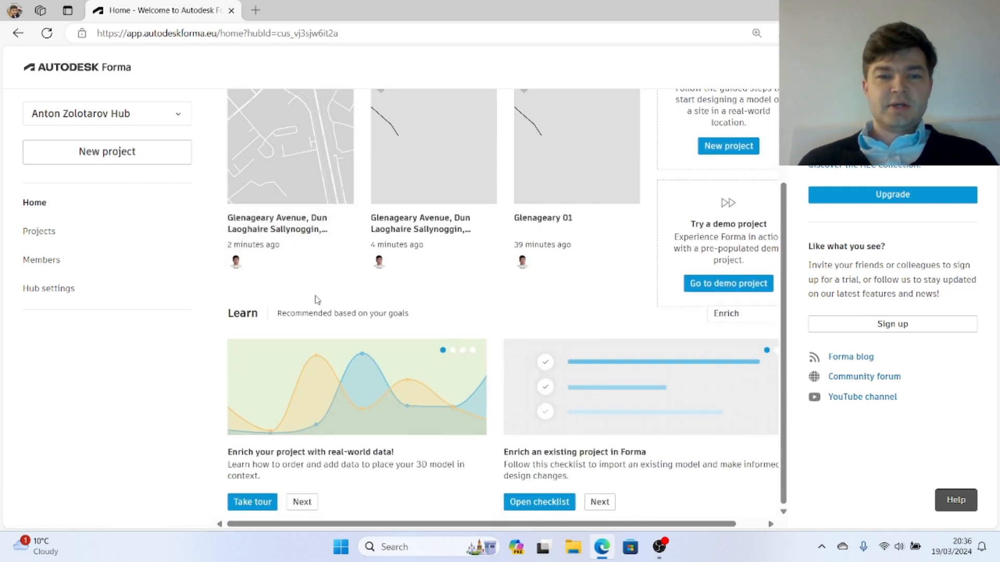
pyautogui.scroll(2, 326, 354)
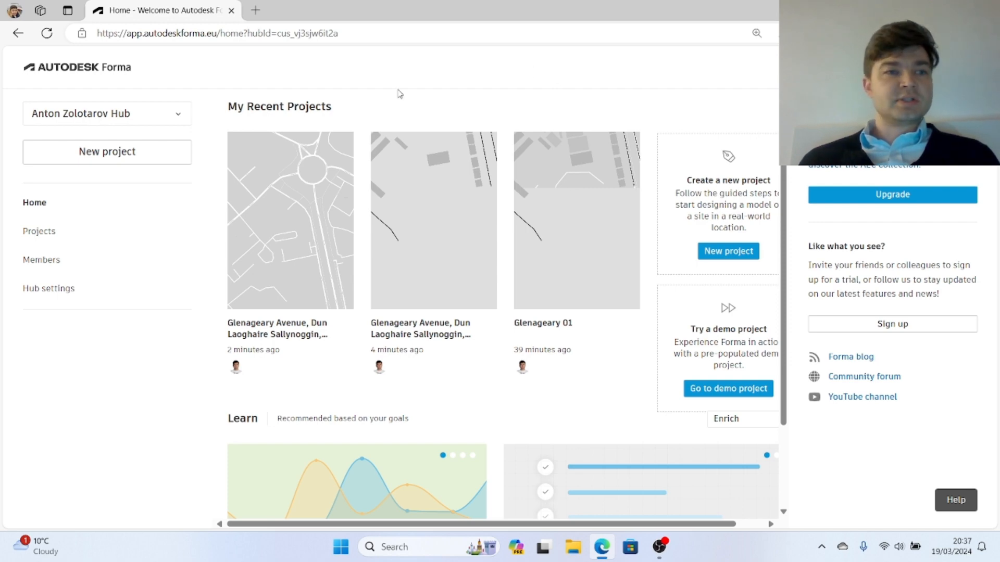
pyautogui.click(116, 161)
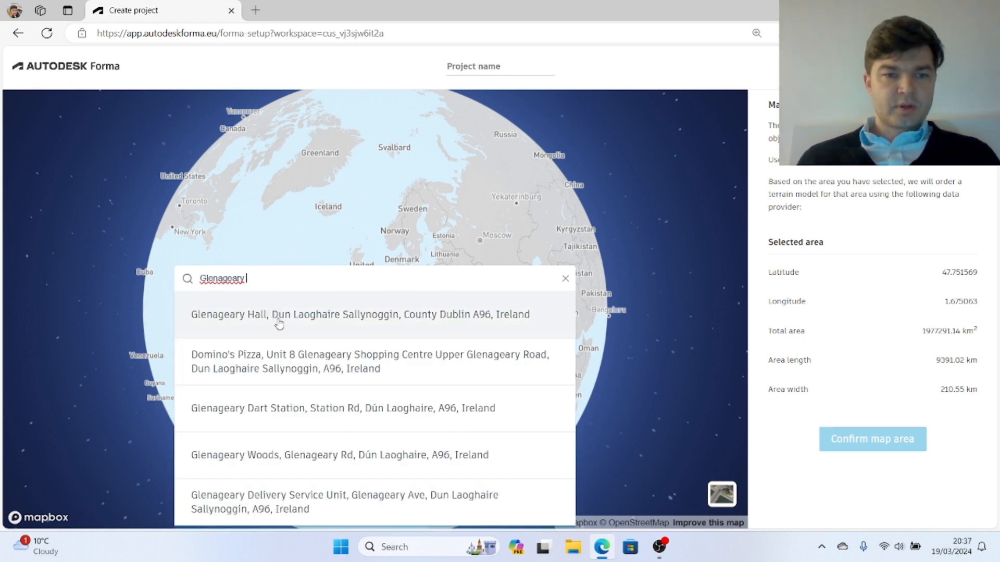
pyautogui.click(279, 321)
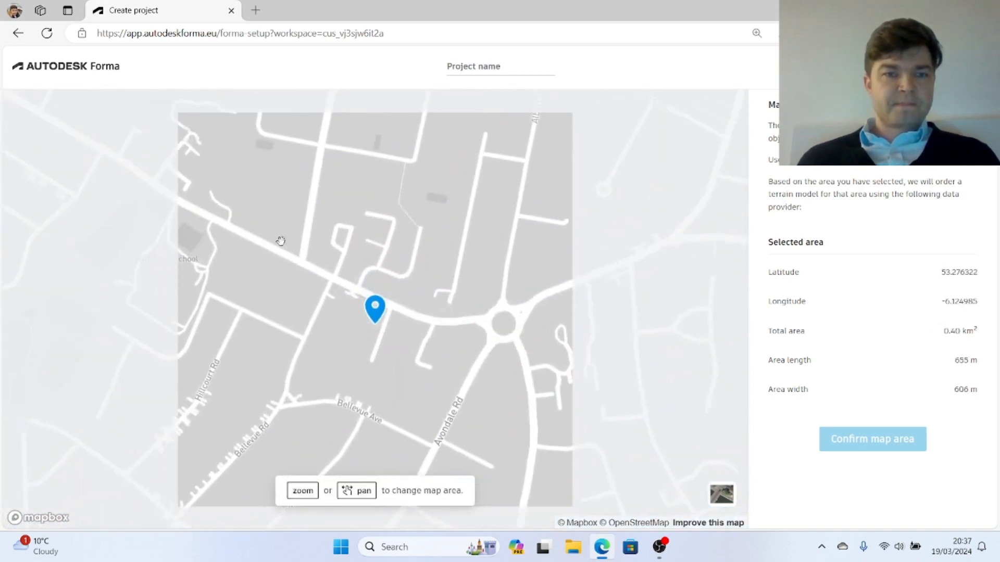
# Frame a map area of about 549 m by 508 m around the Glenageary Rd Upper roundabout and confirm it
pyautogui.scroll(-5, 412, 274)
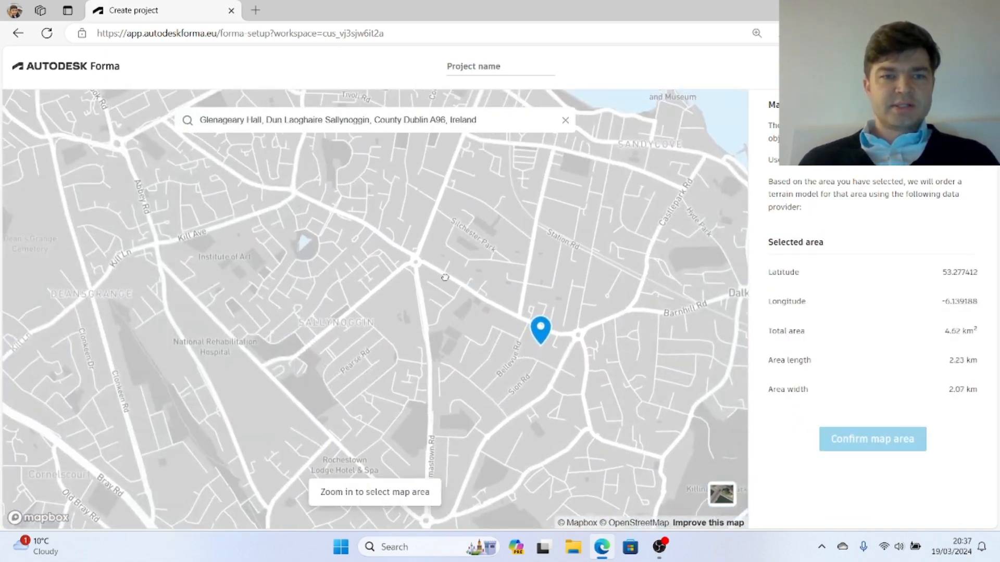
pyautogui.scroll(6, 414, 280)
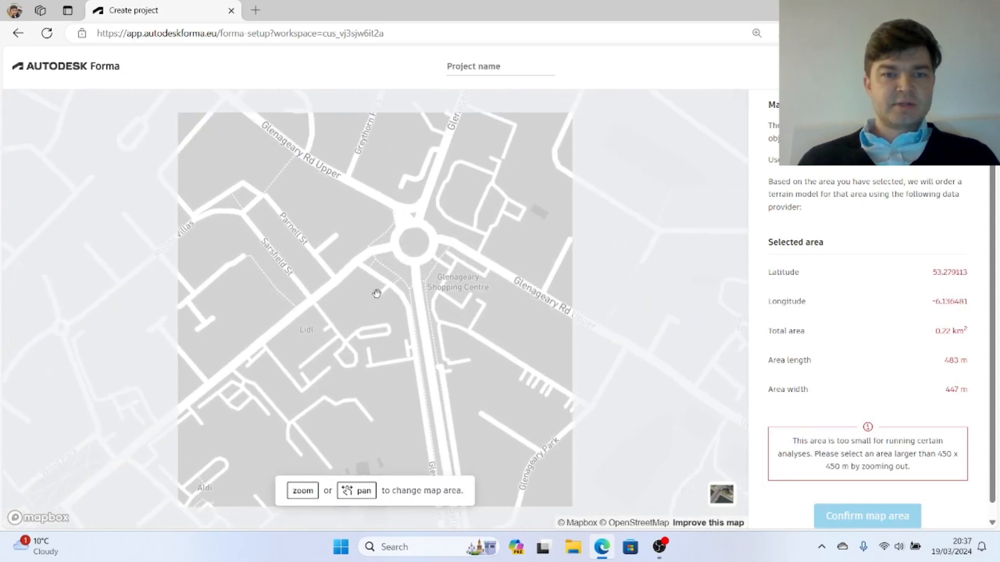
pyautogui.moveTo(368, 299); pyautogui.dragTo(363, 319)
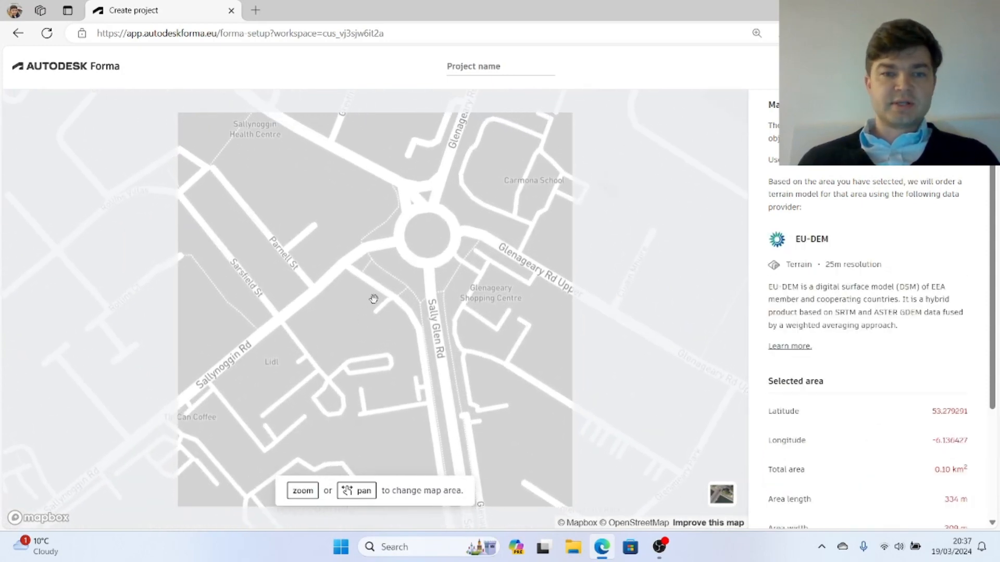
pyautogui.scroll(-2, 387, 305)
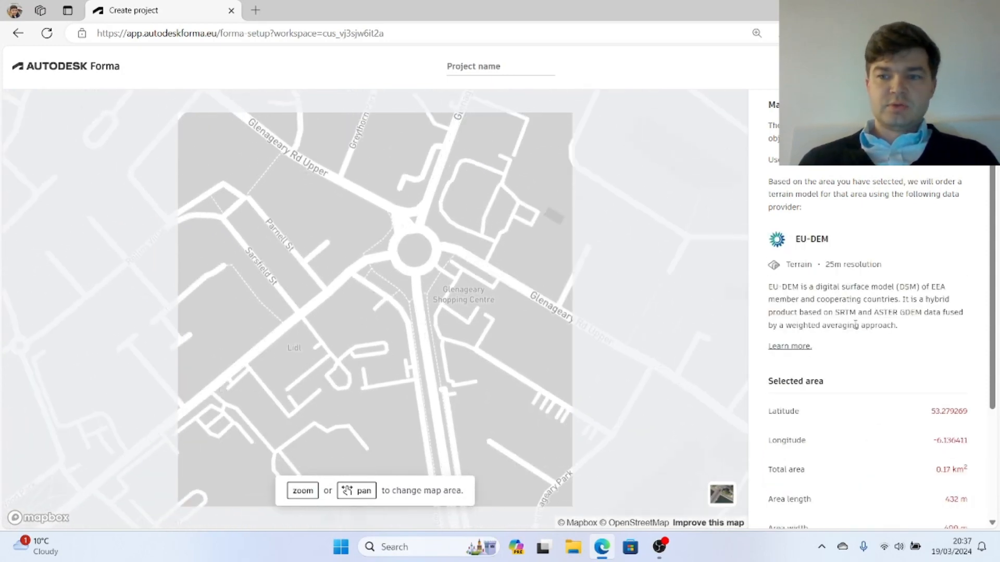
pyautogui.scroll(-3, 885, 314)
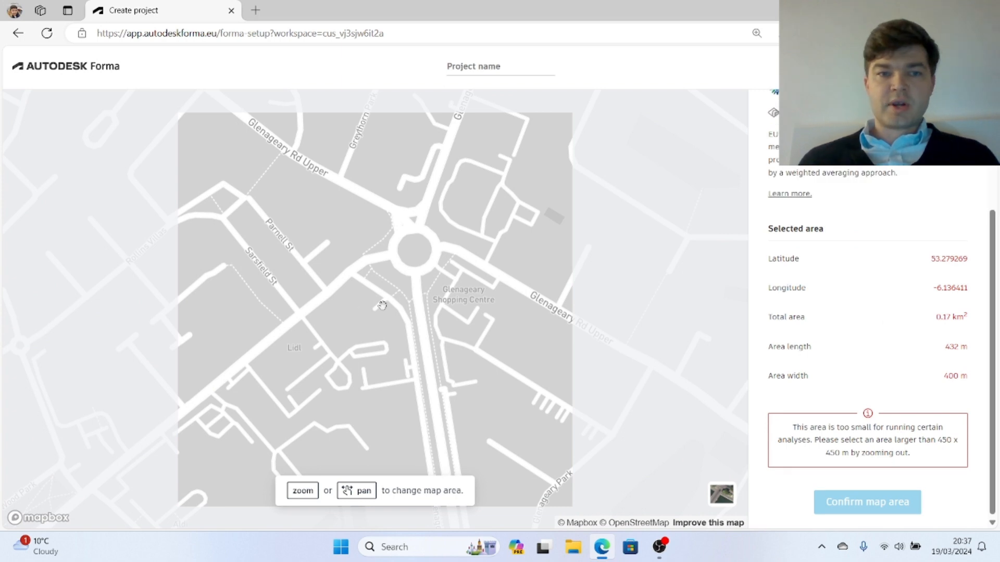
pyautogui.scroll(-2, 368, 282)
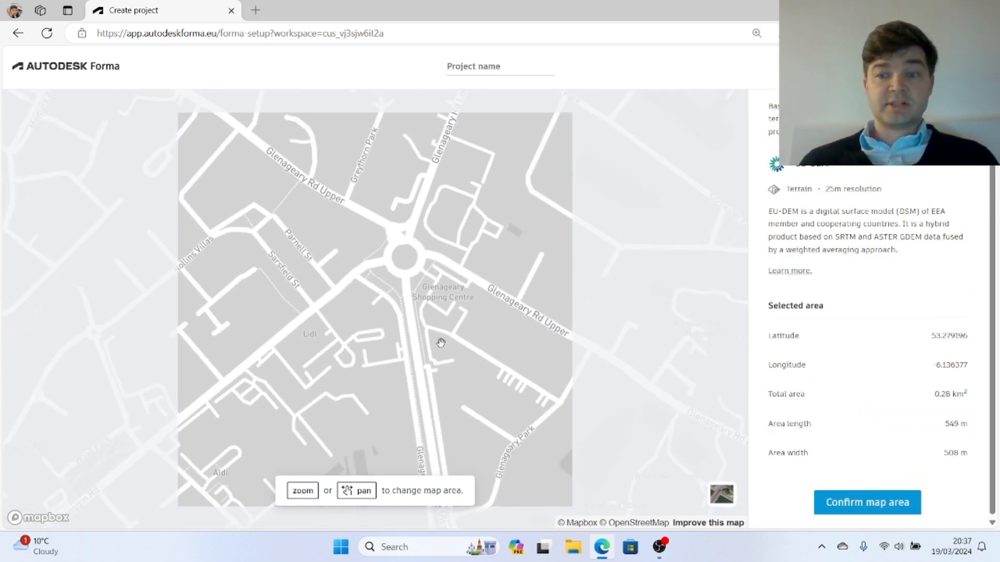
pyautogui.moveTo(364, 308)
pyautogui.mouseDown()
pyautogui.moveTo(353, 297)
pyautogui.moveTo(370, 306)
pyautogui.mouseUp()
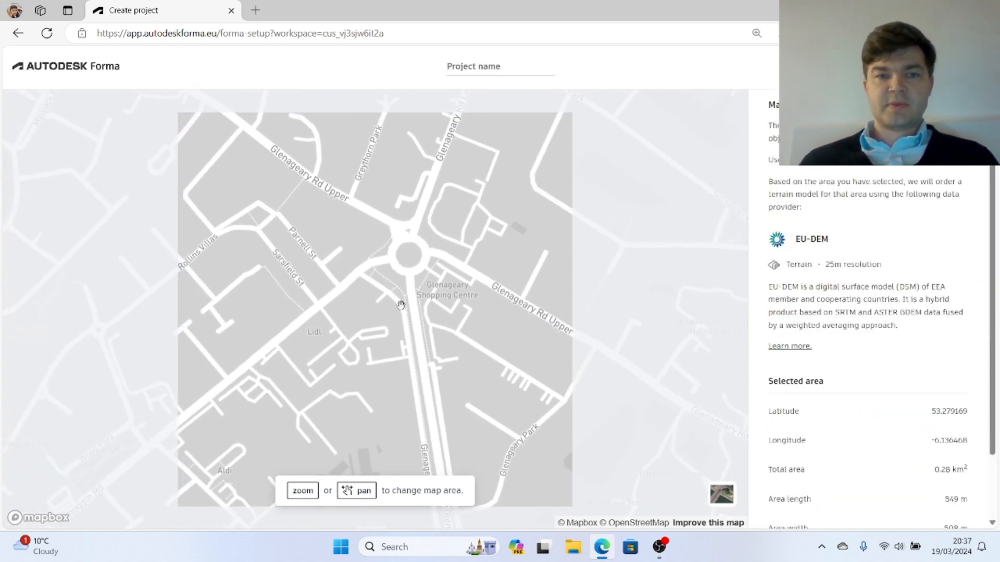
pyautogui.scroll(-2, 823, 333)
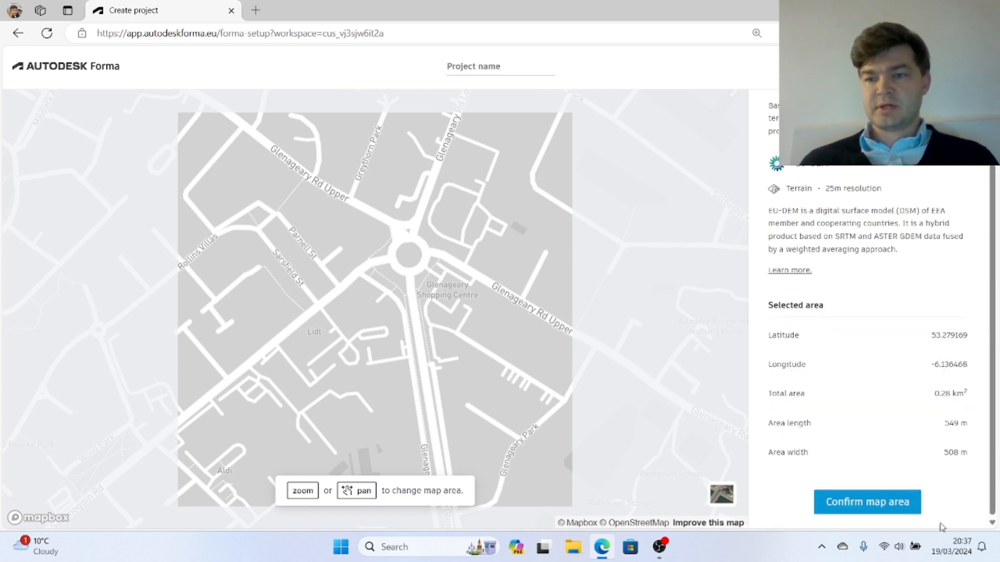
pyautogui.click(864, 508)
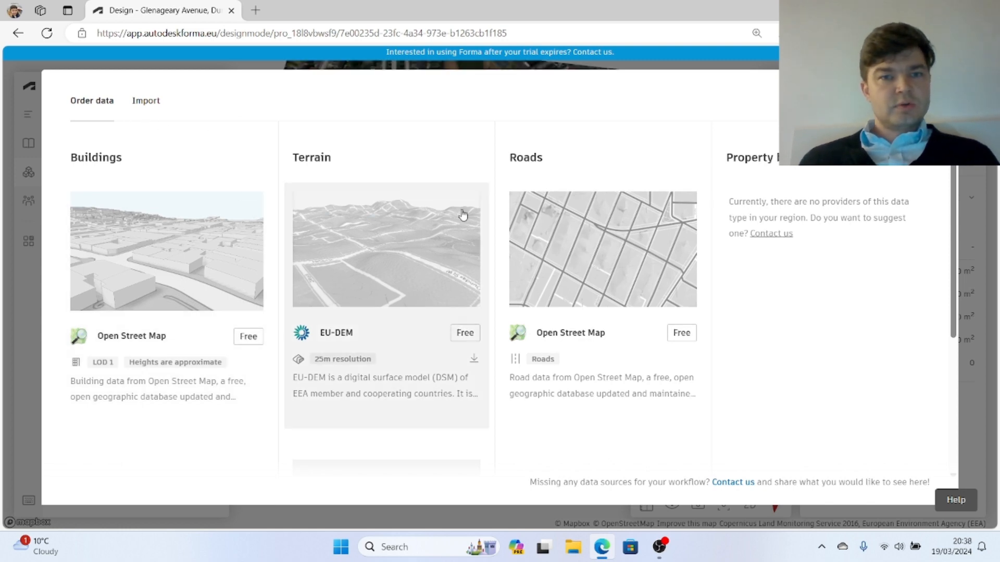
# Review the available data sources and order the free Open Street Map road data for the project area
pyautogui.scroll(-4, 617, 294)
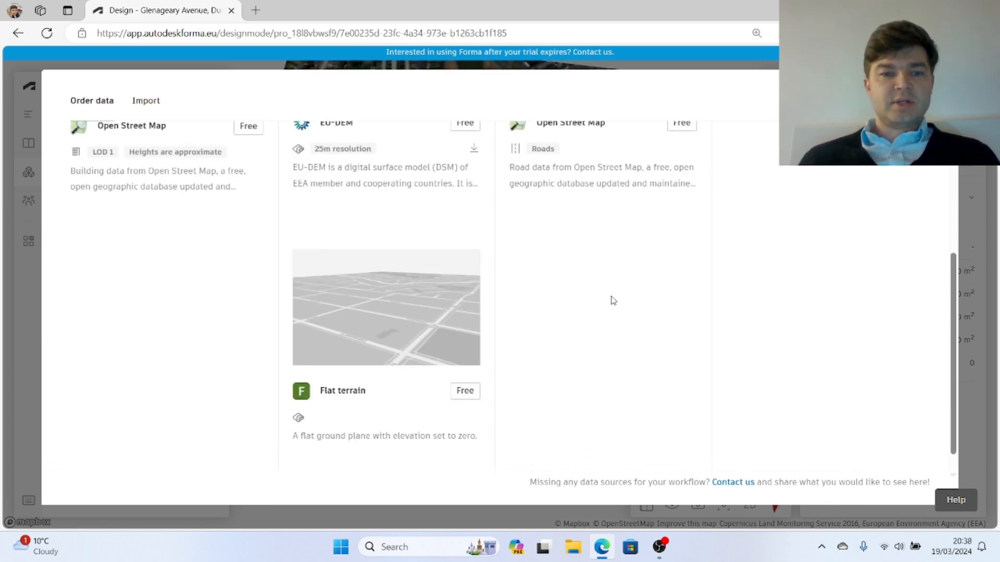
pyautogui.scroll(4, 613, 301)
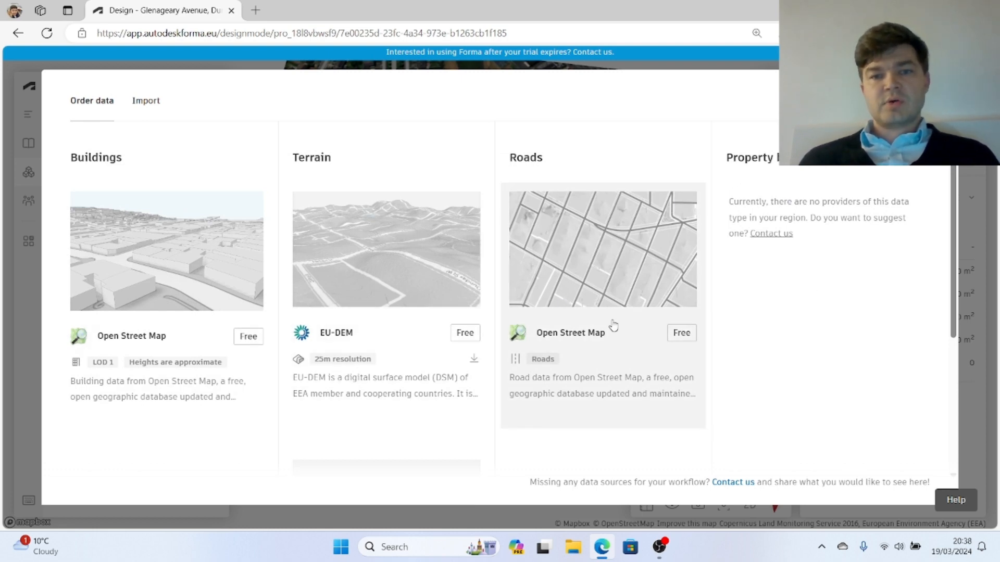
pyautogui.click(681, 333)
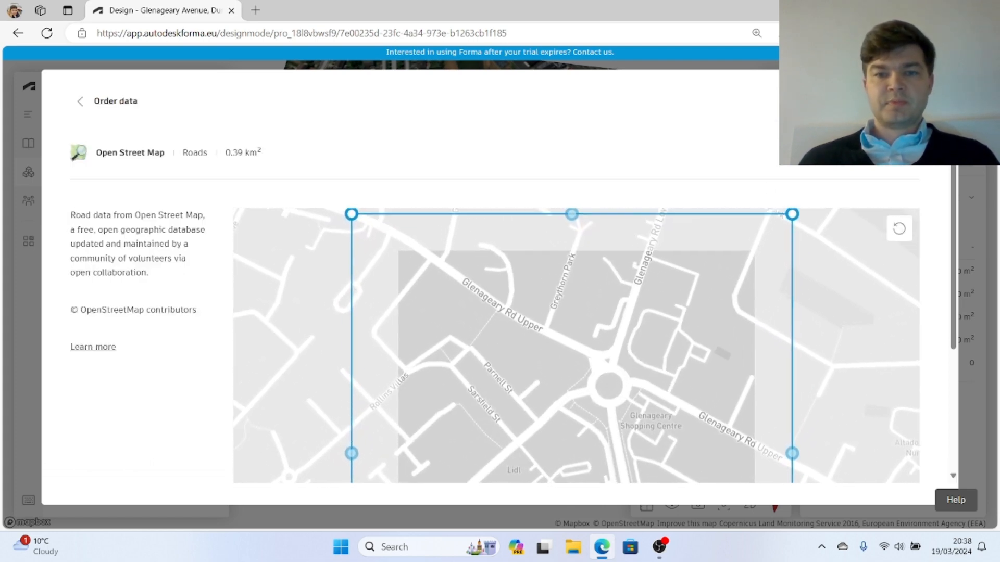
pyautogui.click(909, 159)
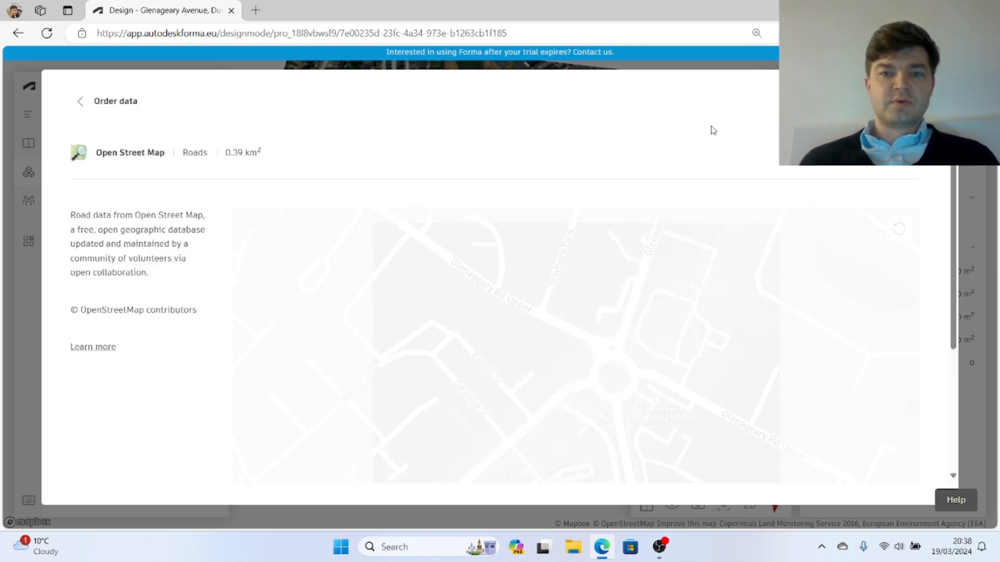
pyautogui.click(920, 101)
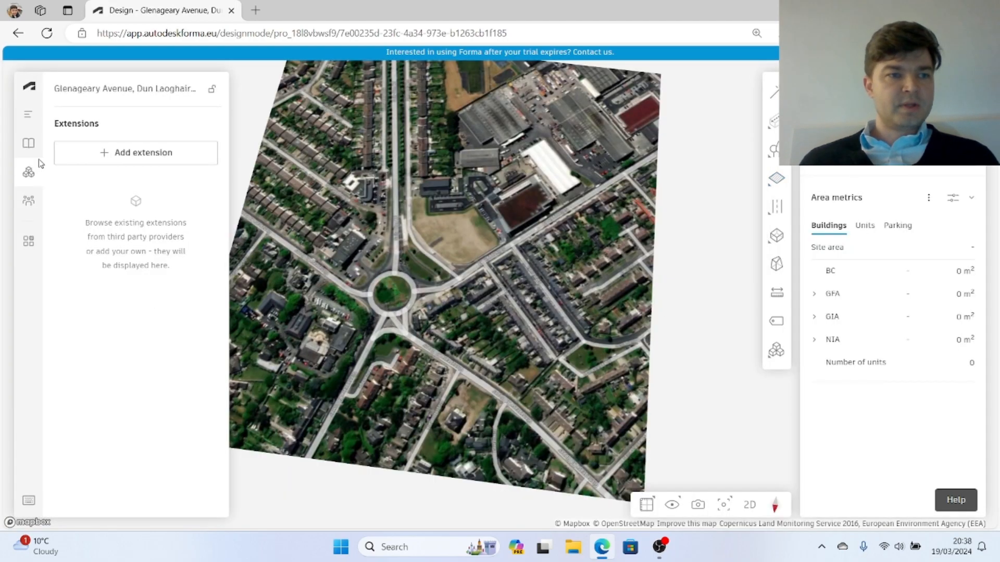
# Examine the satellite terrain around the roundabout and the vacant plot from several angles
pyautogui.moveTo(590, 371); pyautogui.dragTo(520, 312, button='right')
pyautogui.scroll(5, 436, 209)
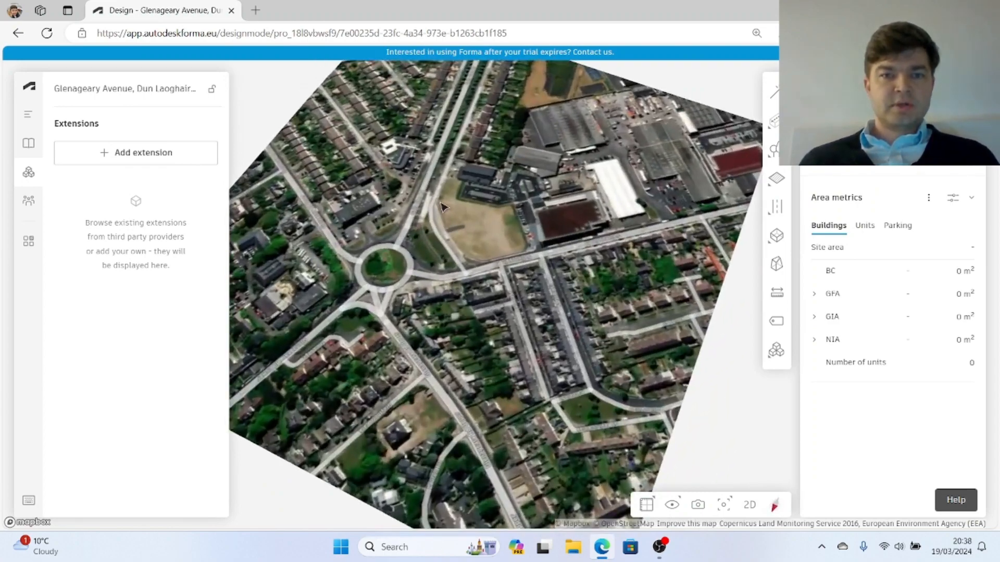
pyautogui.scroll(5, 481, 217)
pyautogui.moveTo(480, 218); pyautogui.dragTo(570, 261, button='right')
pyautogui.scroll(-4, 554, 271)
pyautogui.moveTo(552, 313); pyautogui.dragTo(529, 305, button='right')
pyautogui.scroll(-5, 596, 268)
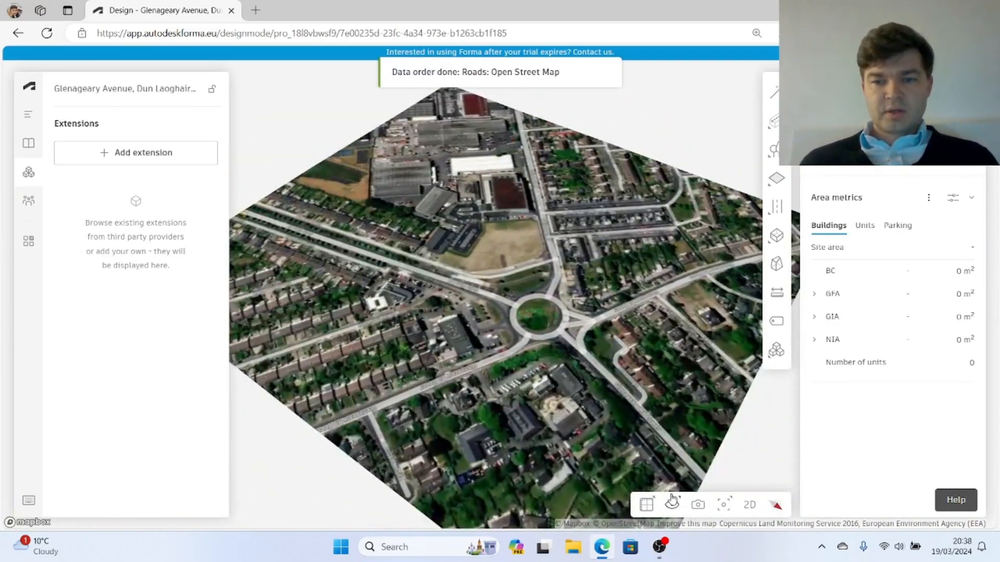
# Preview the terrain with contour lines and other display styles, finishing on Satellite
pyautogui.click(676, 505)
pyautogui.click(617, 445)
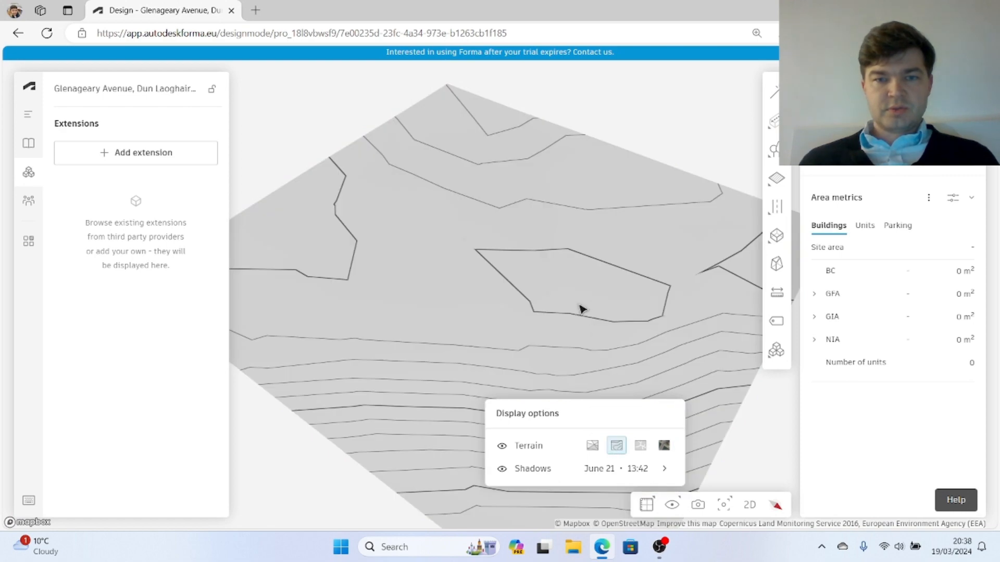
pyautogui.moveTo(502, 272); pyautogui.dragTo(556, 286, button='right')
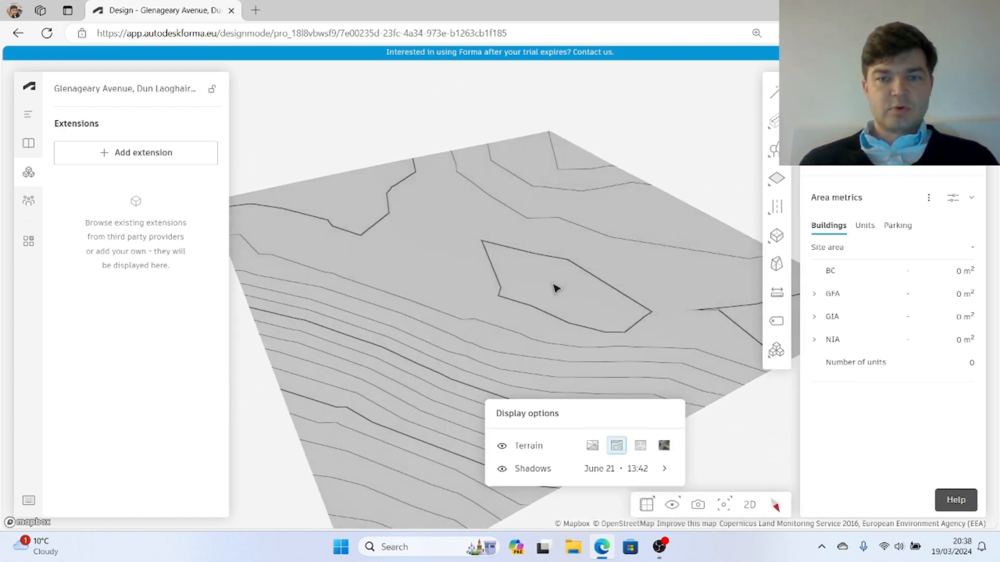
pyautogui.click(668, 500)
pyautogui.click(671, 505)
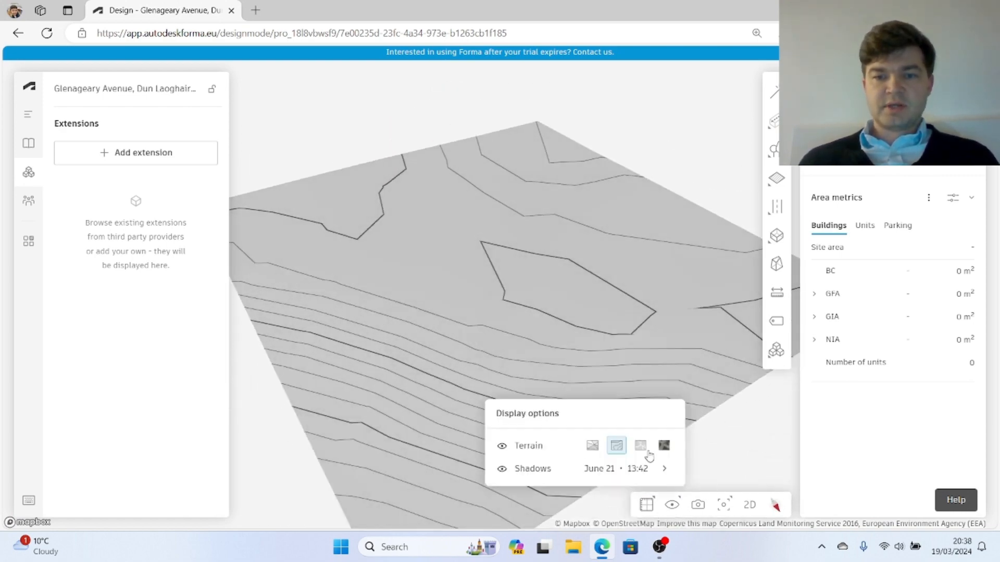
pyautogui.click(642, 447)
pyautogui.click(664, 446)
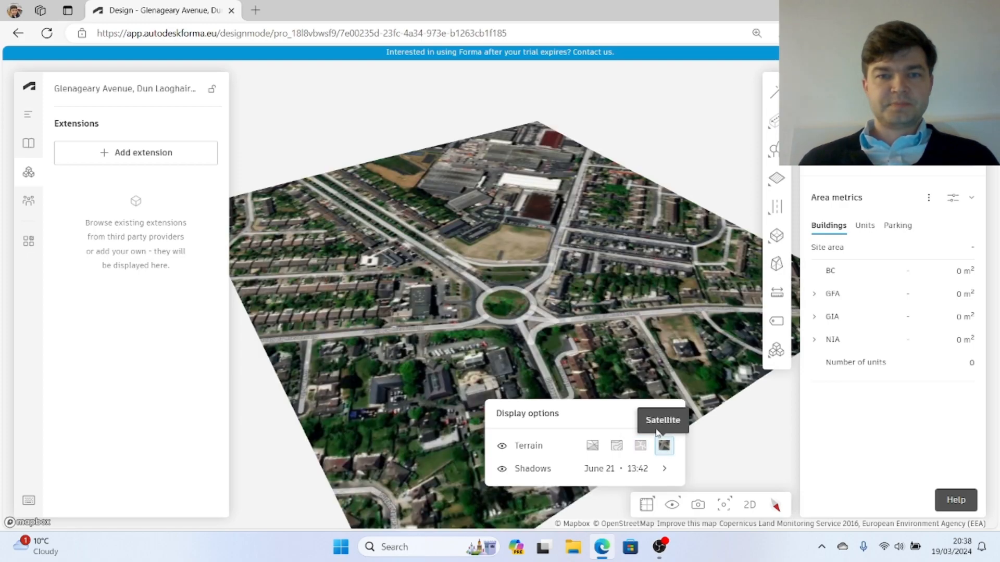
# Preview the ordered Open Street Map roads from the project library and add all their geometries to the base layer
pyautogui.moveTo(545, 293); pyautogui.dragTo(517, 320, button='right')
pyautogui.scroll(5, 534, 263)
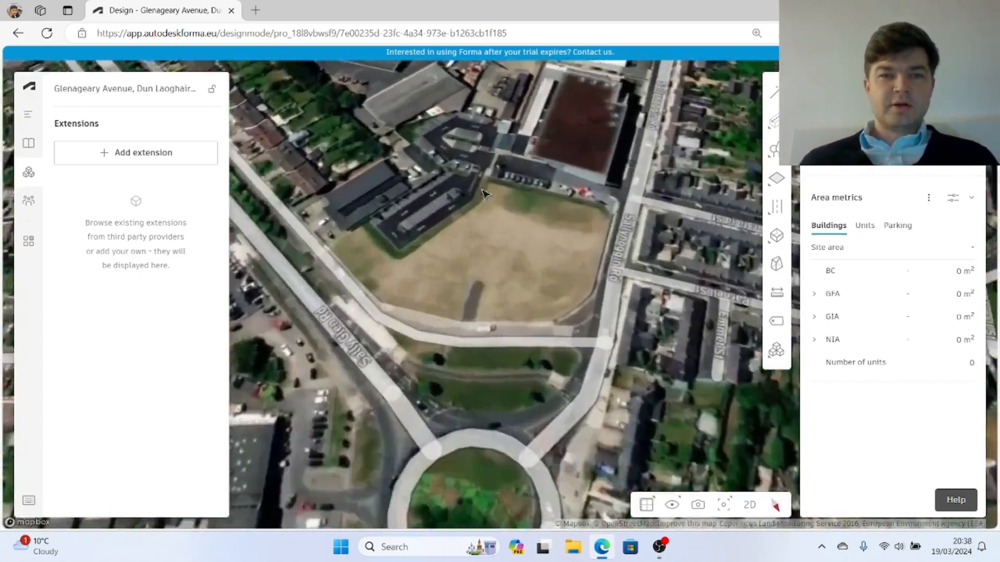
pyautogui.moveTo(484, 195); pyautogui.dragTo(451, 228, button='right')
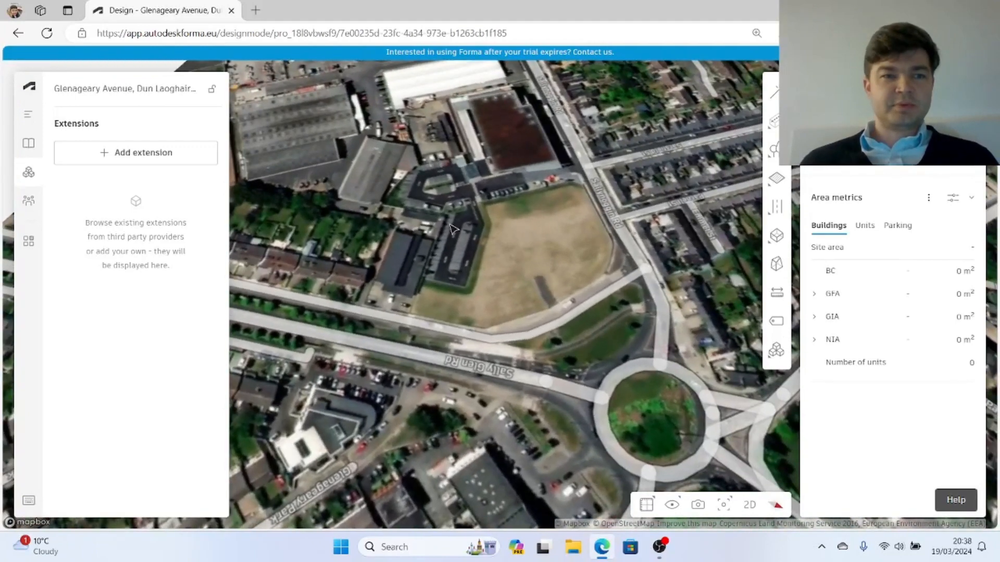
pyautogui.click(31, 151)
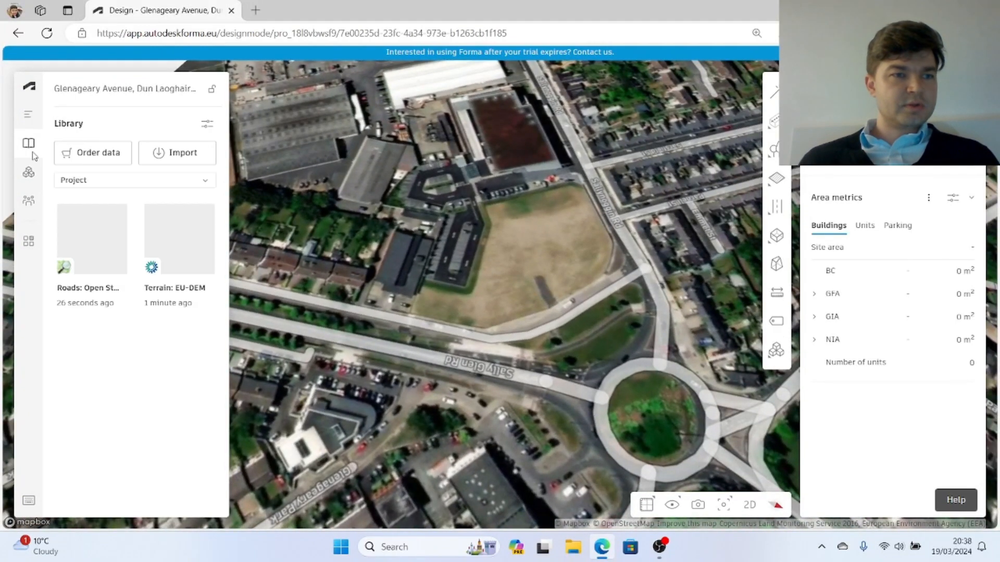
pyautogui.moveTo(100, 247)
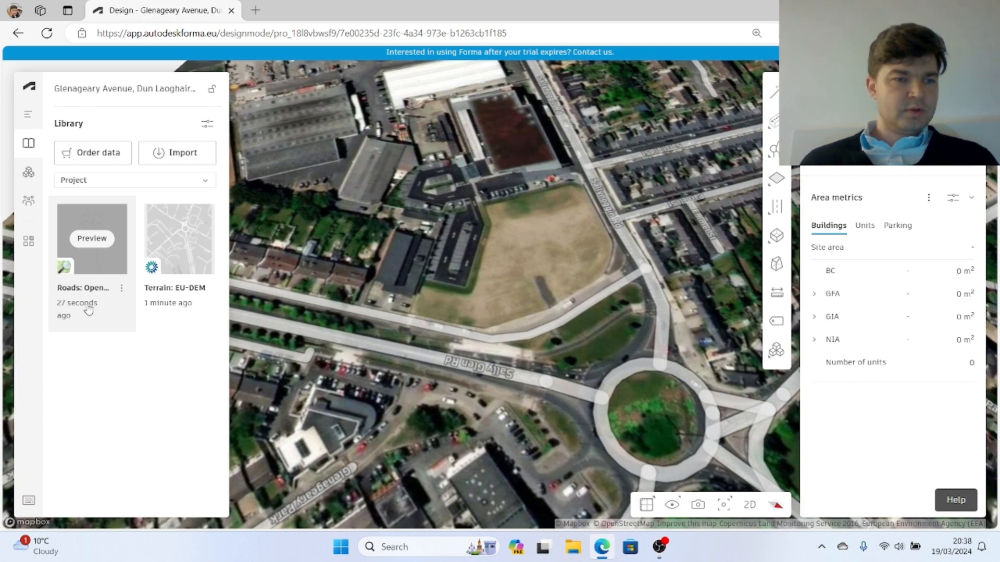
pyautogui.click(91, 238)
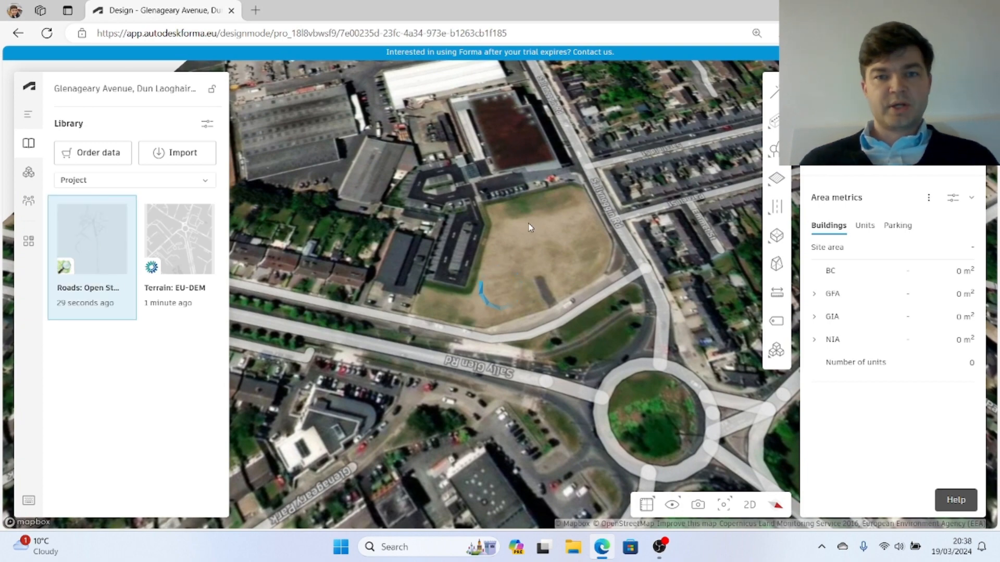
pyautogui.scroll(-5, 497, 248)
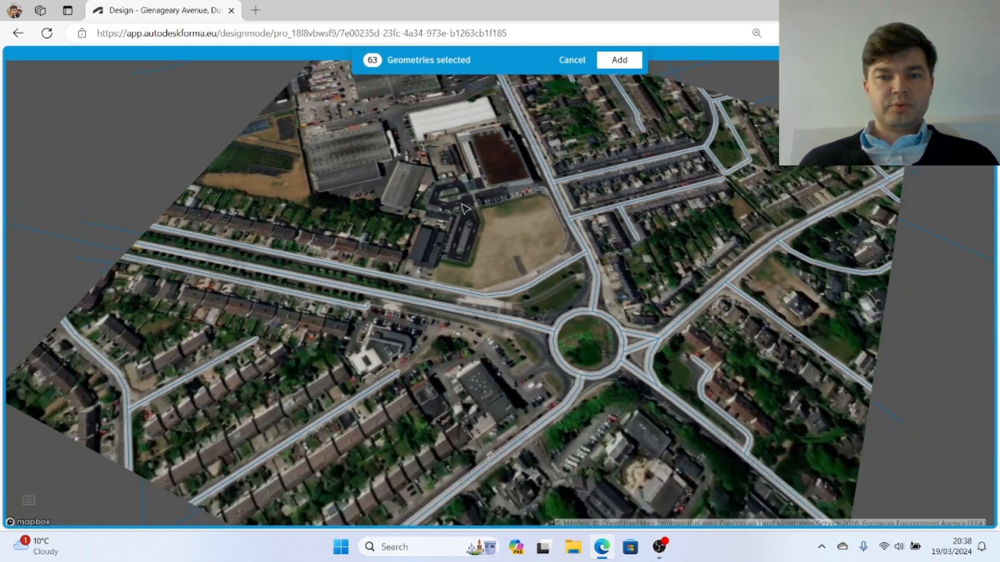
pyautogui.click(619, 60)
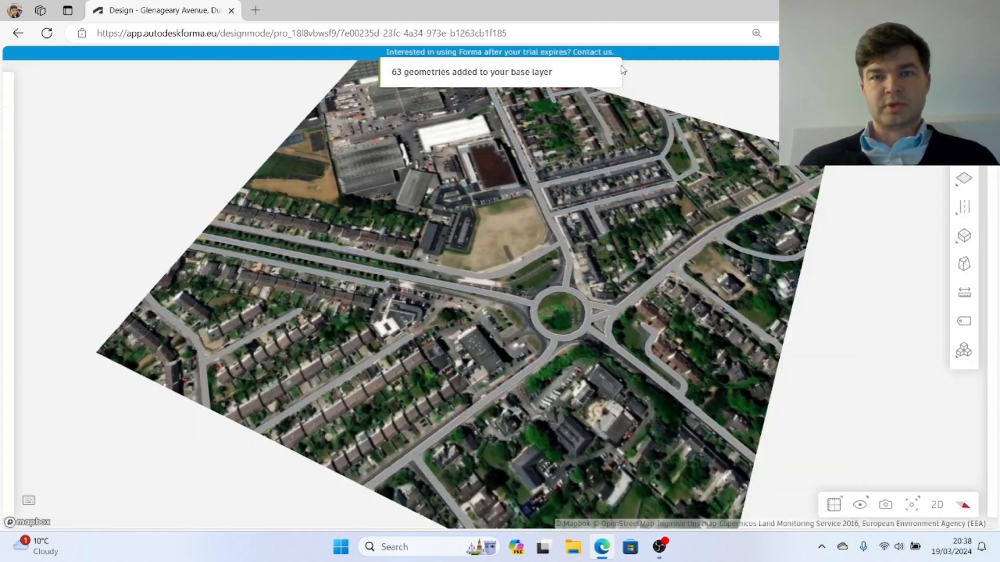
pyautogui.moveTo(623, 231); pyautogui.dragTo(462, 205, button='right')
pyautogui.scroll(10, 509, 238)
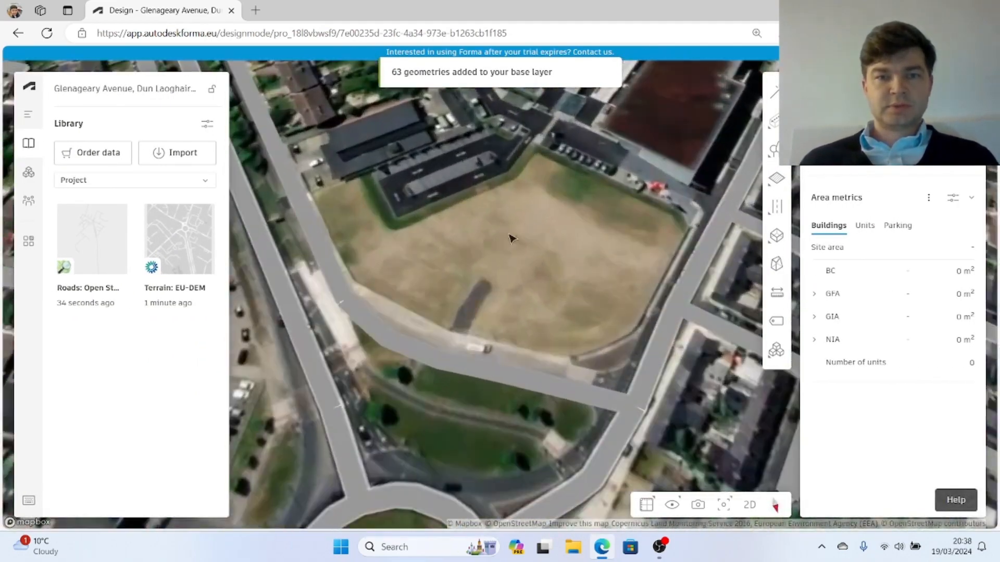
pyautogui.moveTo(510, 235); pyautogui.dragTo(547, 231, button='right')
pyautogui.moveTo(530, 176); pyautogui.dragTo(525, 183, button='right')
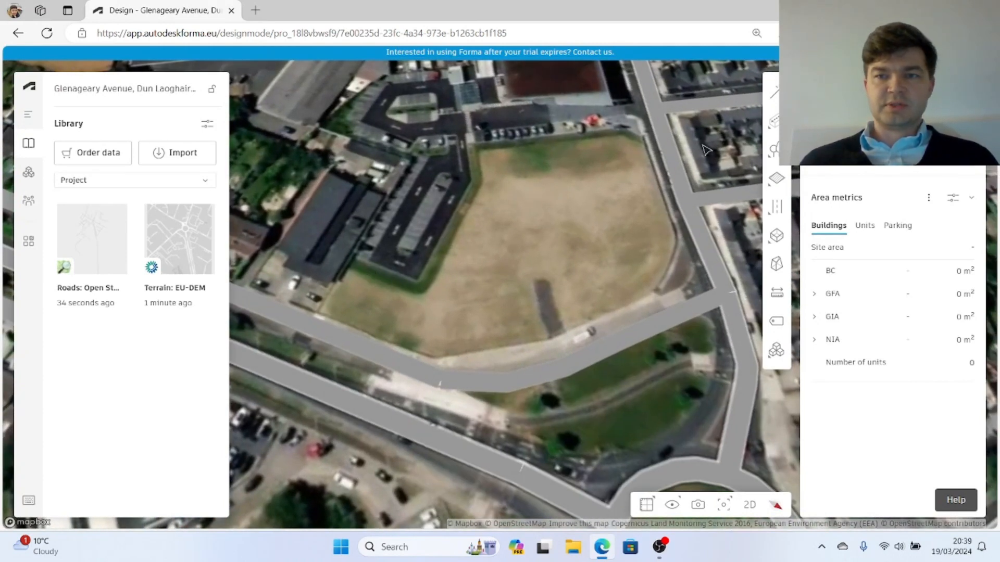
pyautogui.moveTo(775, 121)
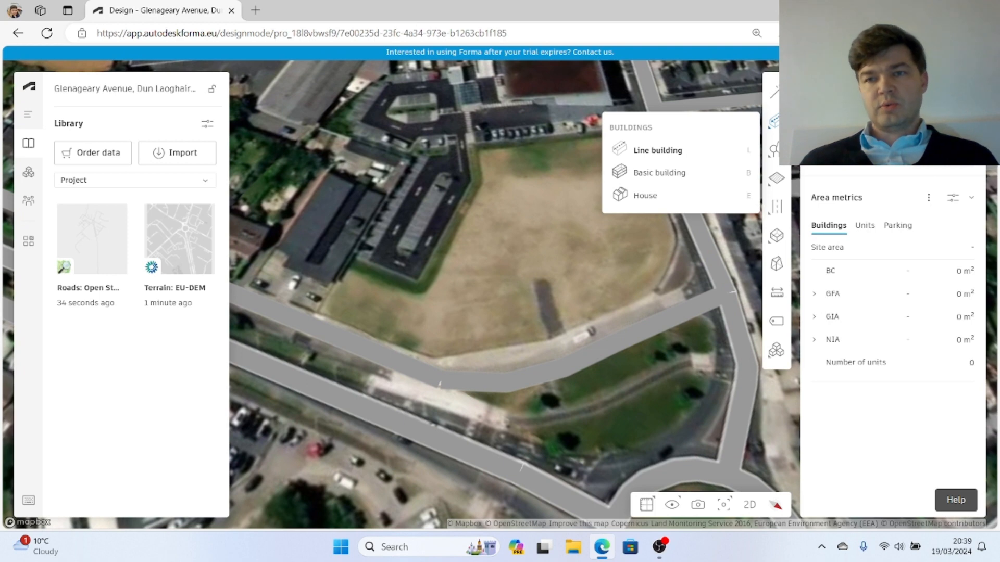
pyautogui.moveTo(777, 363)
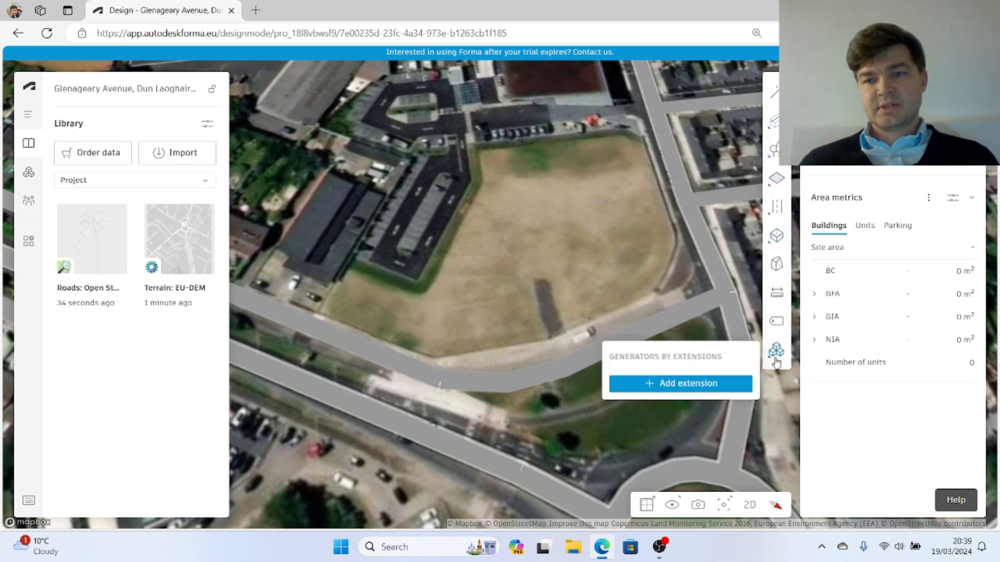
# Trace the boundary of the vacant plot beside the roundabout as a closed Explore polygon to generate massing options
pyautogui.moveTo(779, 177)
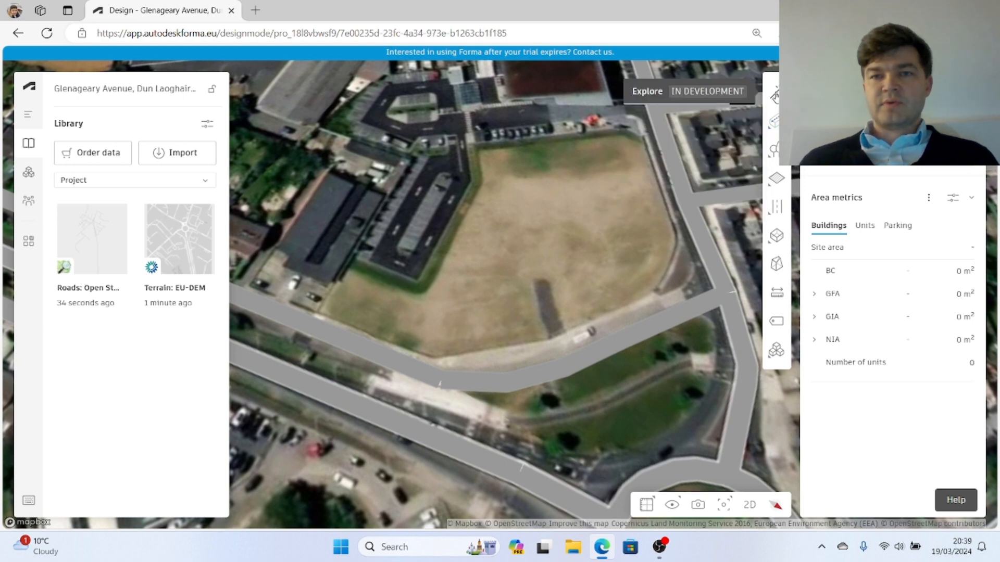
pyautogui.moveTo(775, 95)
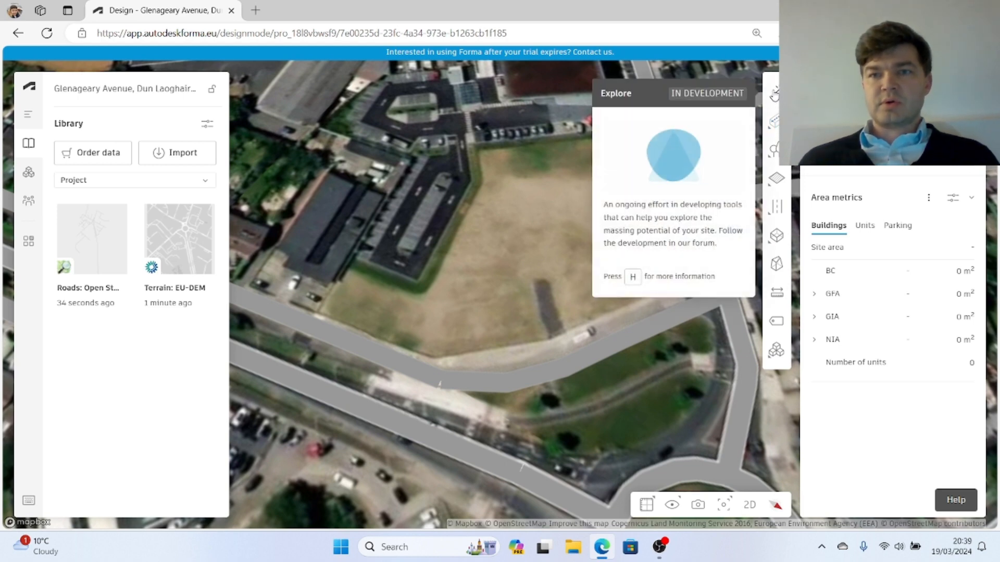
pyautogui.click(775, 96)
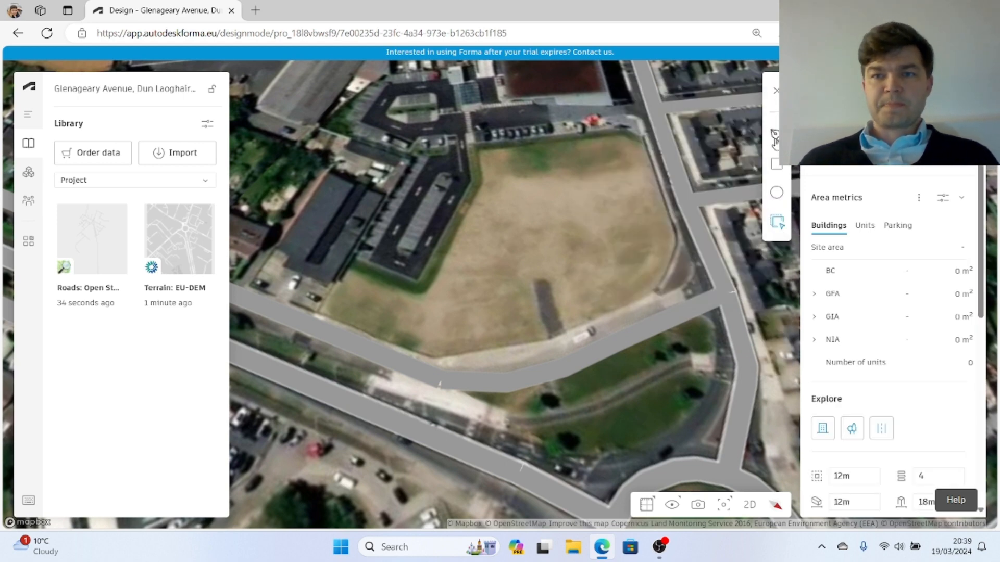
pyautogui.click(775, 135)
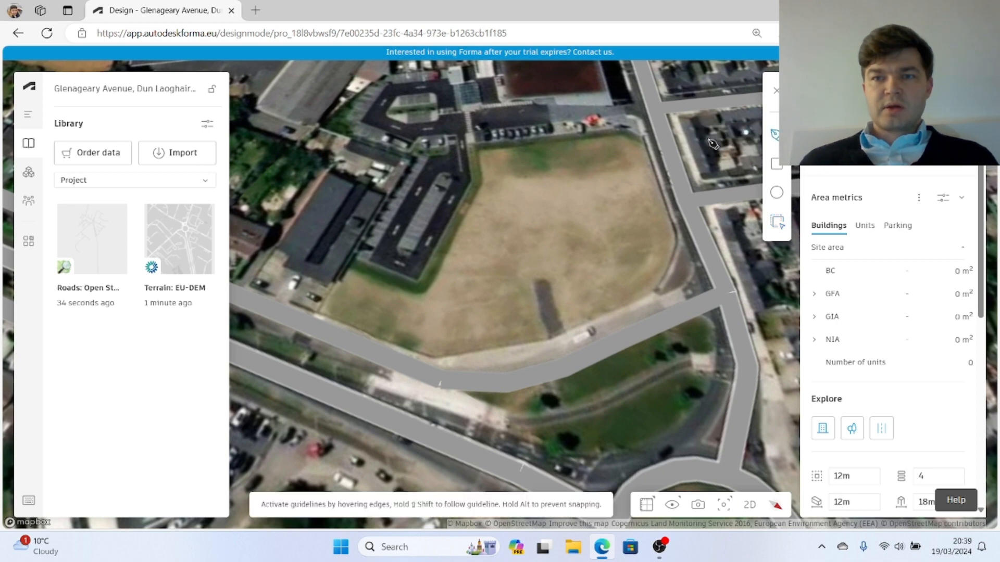
pyautogui.click(479, 152)
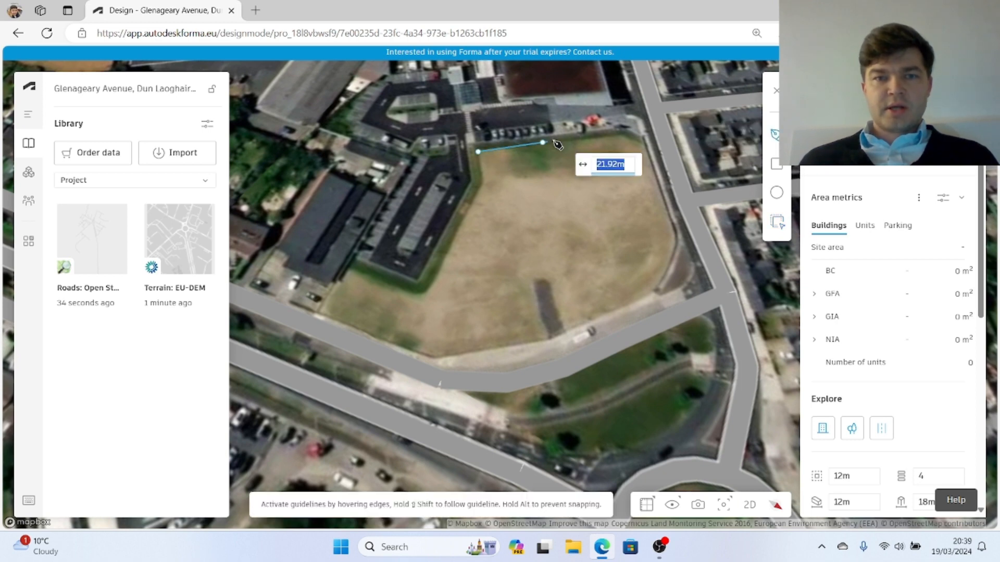
pyautogui.click(619, 135)
pyautogui.click(640, 145)
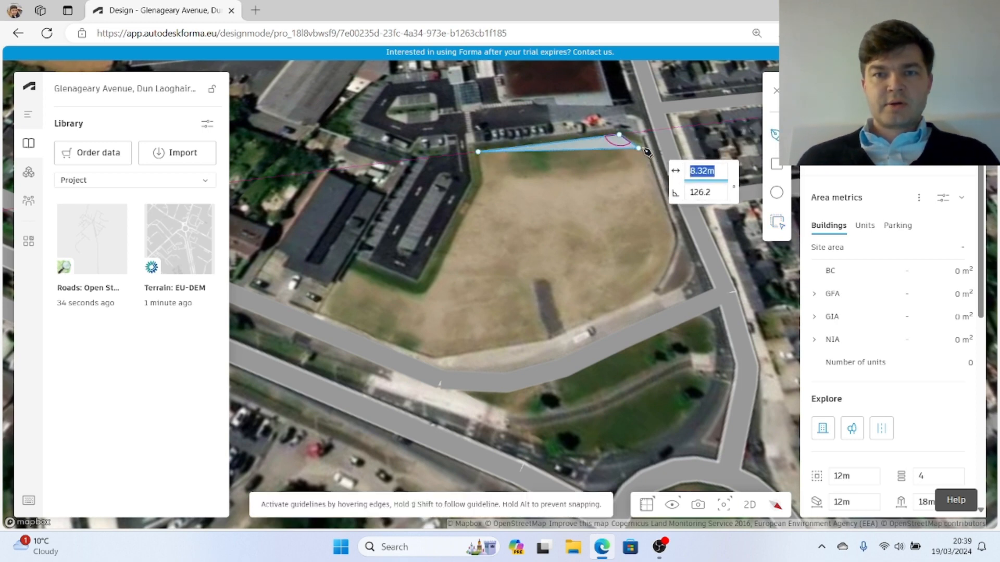
pyautogui.click(674, 244)
pyautogui.click(651, 293)
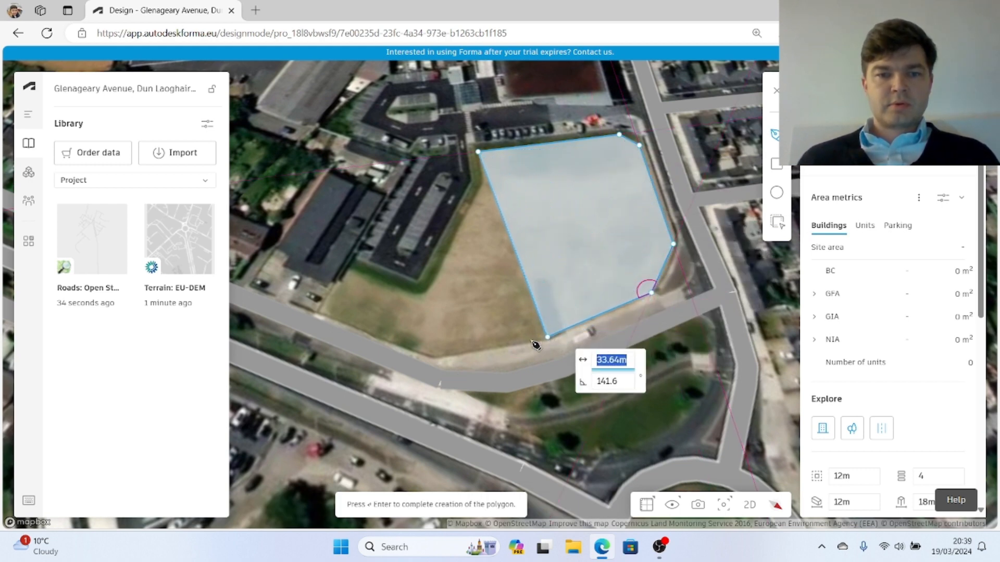
pyautogui.click(545, 337)
pyautogui.click(435, 354)
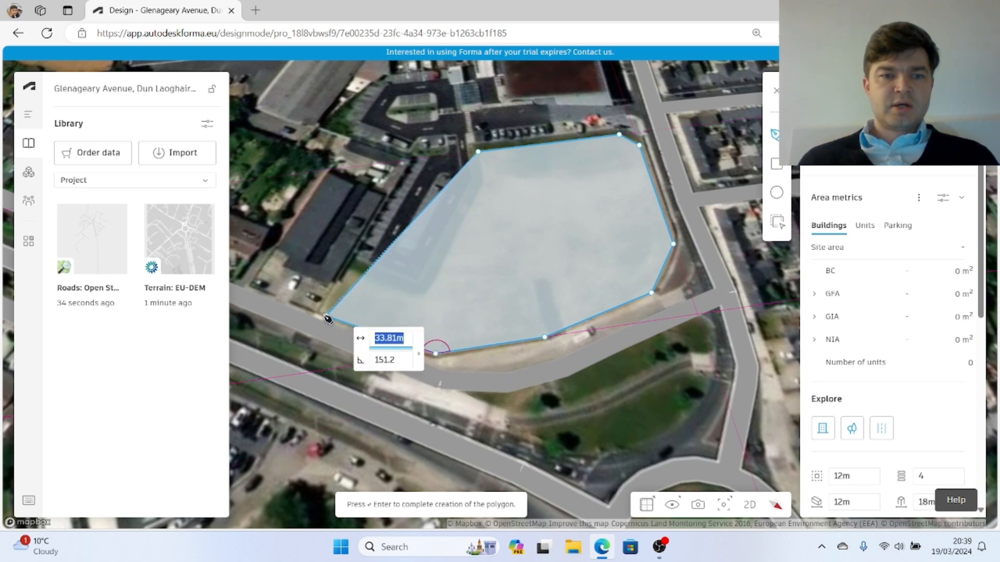
pyautogui.click(324, 314)
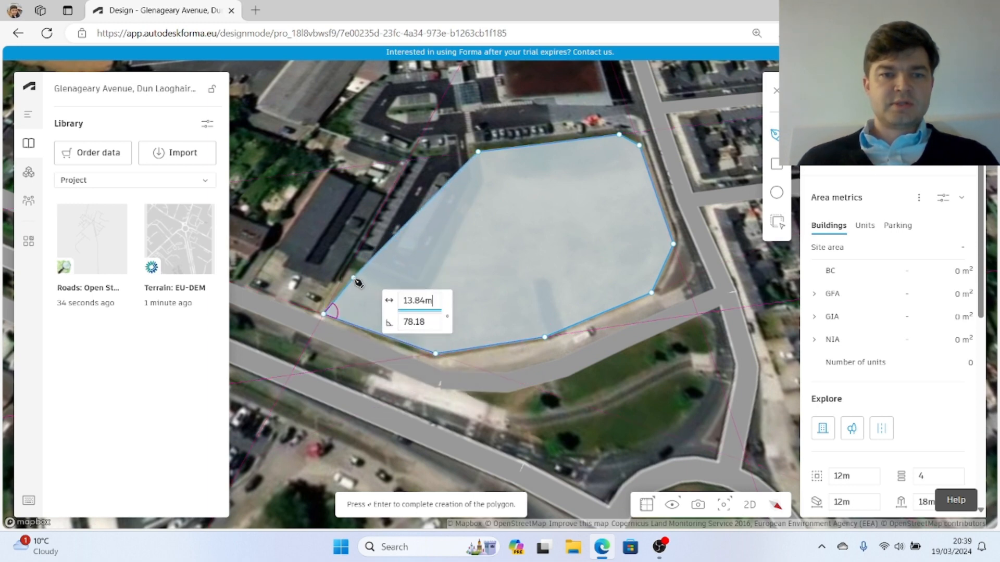
pyautogui.click(346, 272)
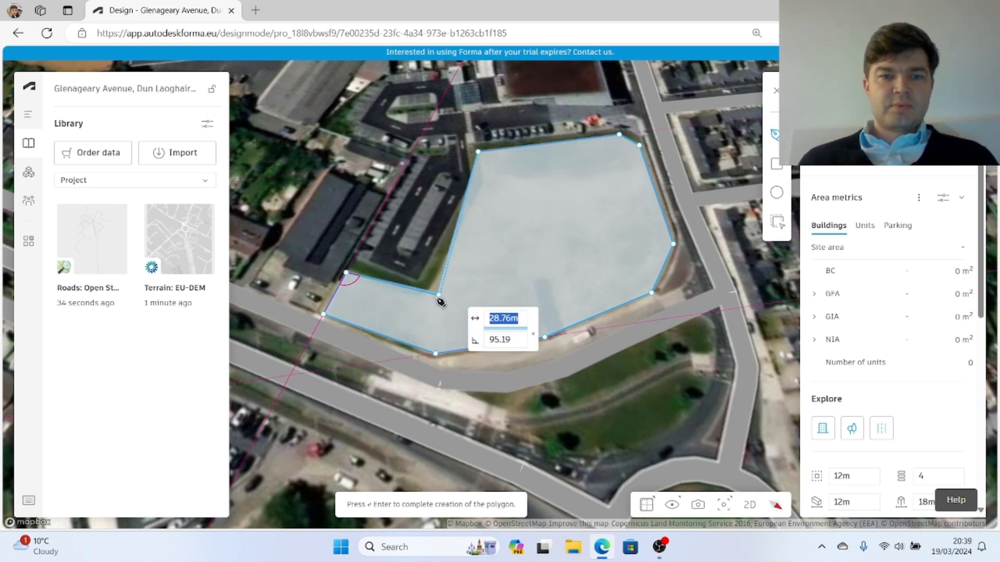
pyautogui.click(426, 300)
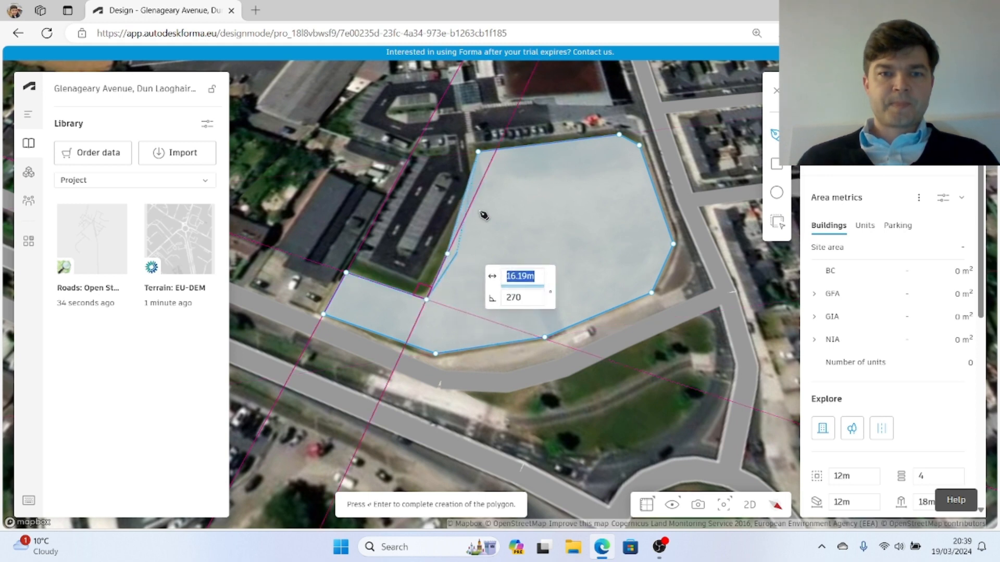
pyautogui.click(482, 180)
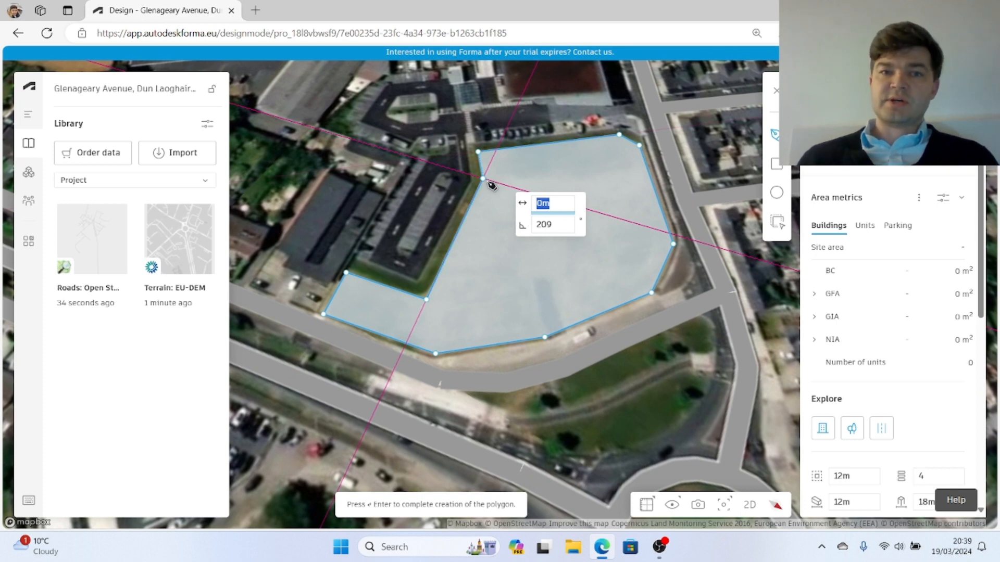
pyautogui.press('Return')
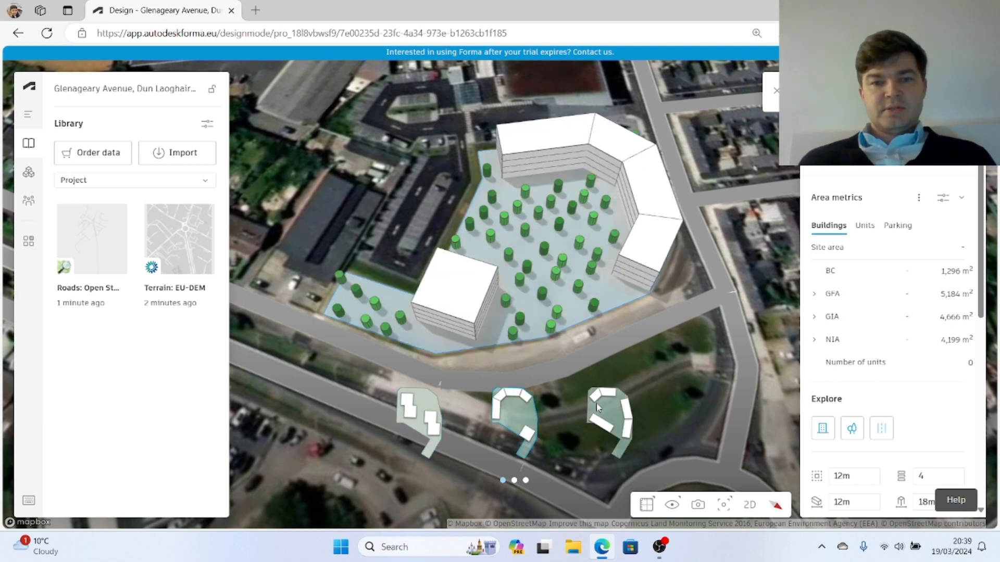
# Browse the three pages of generated layouts and accept the one with a single long block and three separate shorter blocks
pyautogui.click(514, 480)
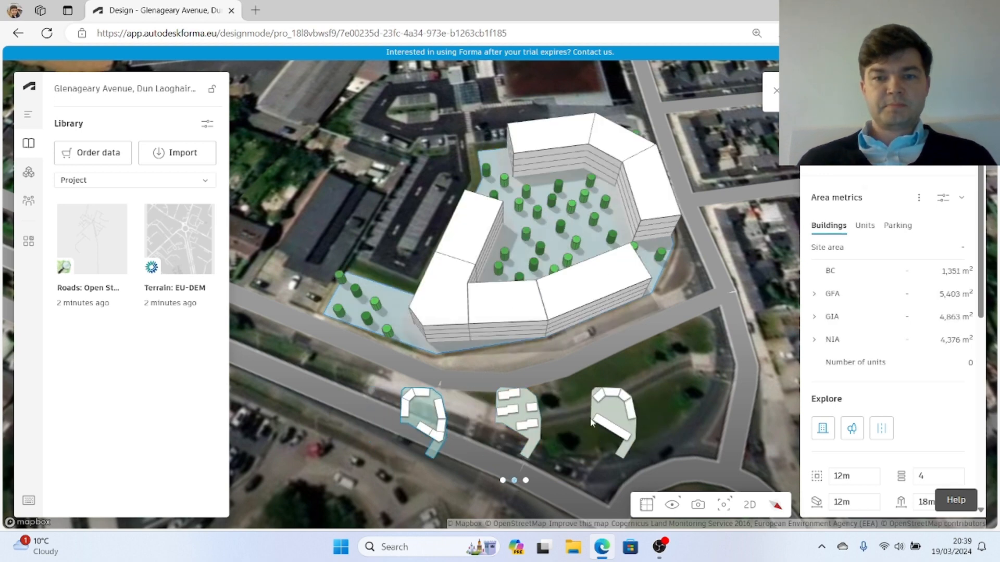
pyautogui.click(526, 479)
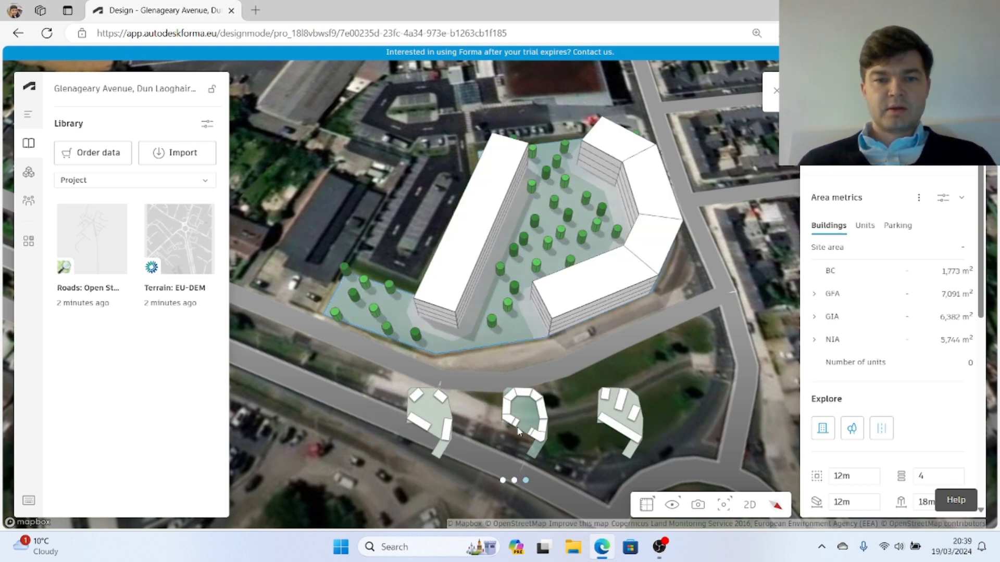
pyautogui.click(617, 417)
pyautogui.moveTo(667, 366); pyautogui.dragTo(600, 327, button='right')
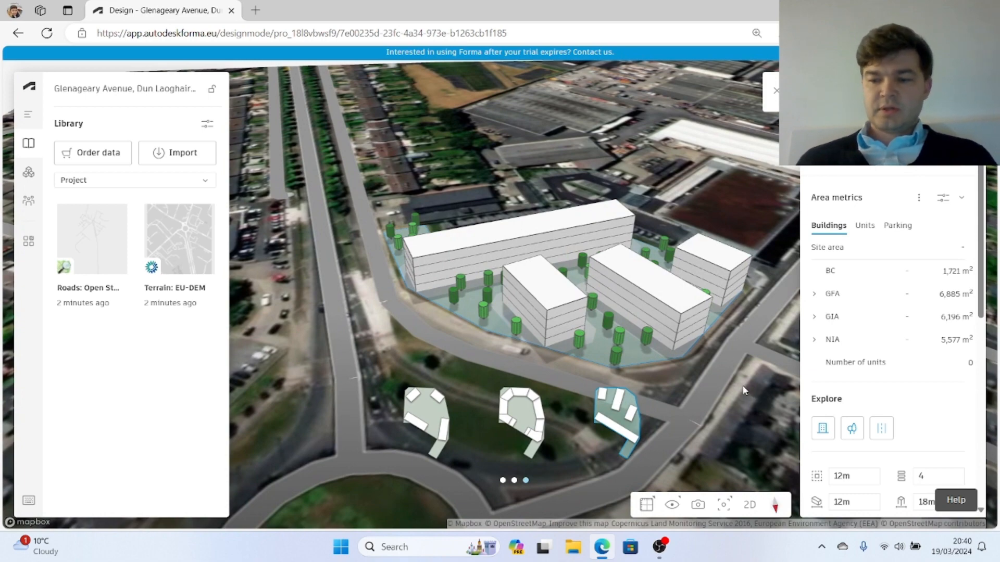
pyautogui.press('Return')
# Try the generated buildings at 3 and 5 floors, and set them back to 4 floors
pyautogui.moveTo(436, 367); pyautogui.dragTo(473, 374, button='right')
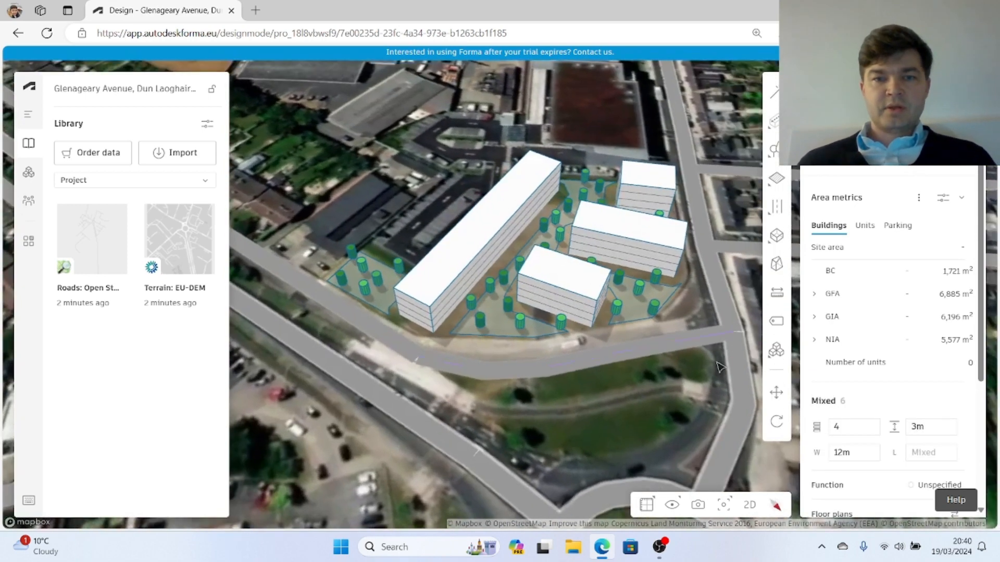
pyautogui.scroll(3, 713, 263)
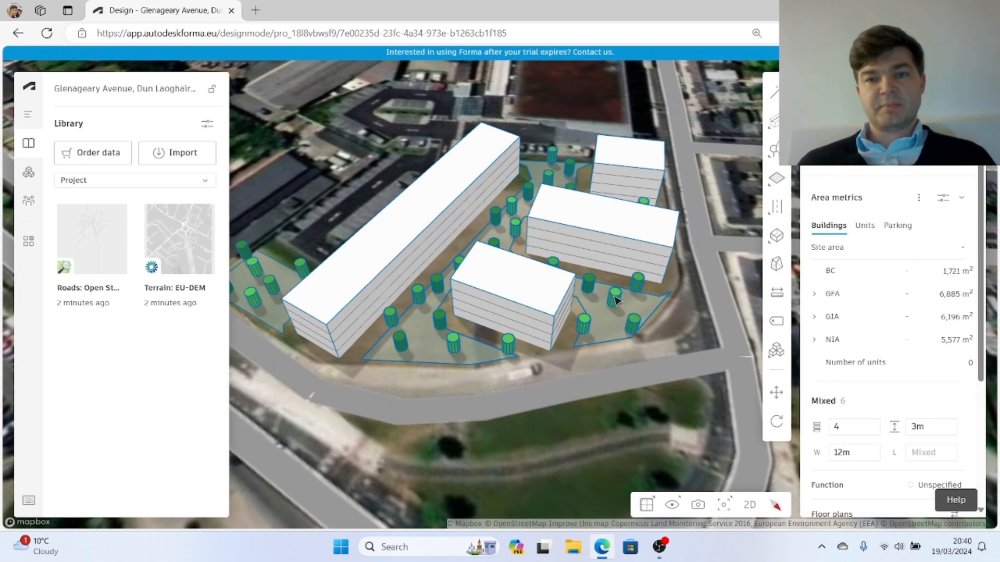
pyautogui.scroll(-3, 501, 281)
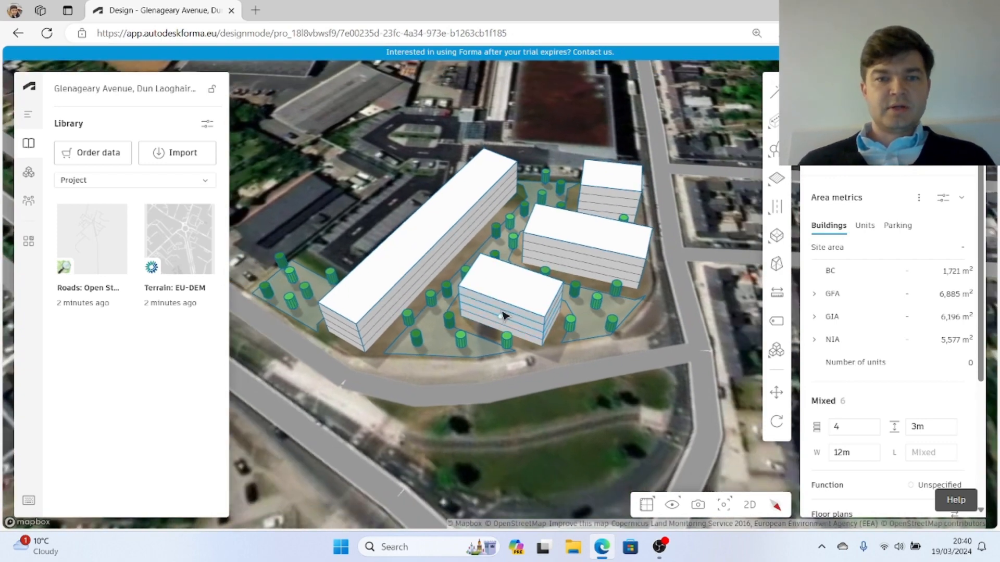
pyautogui.moveTo(451, 250); pyautogui.dragTo(570, 368, button='right')
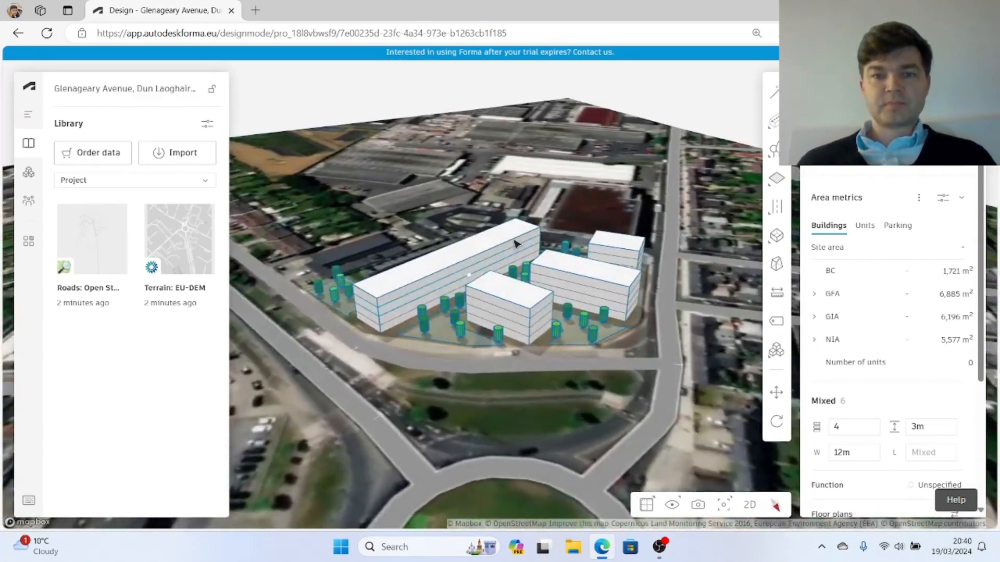
pyautogui.scroll(3, 514, 241)
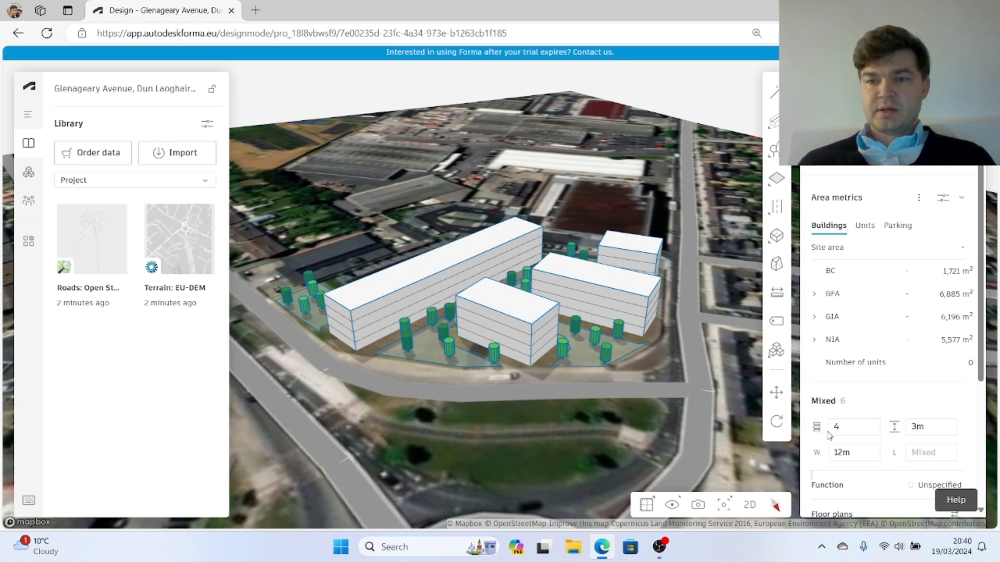
pyautogui.scroll(-3, 869, 393)
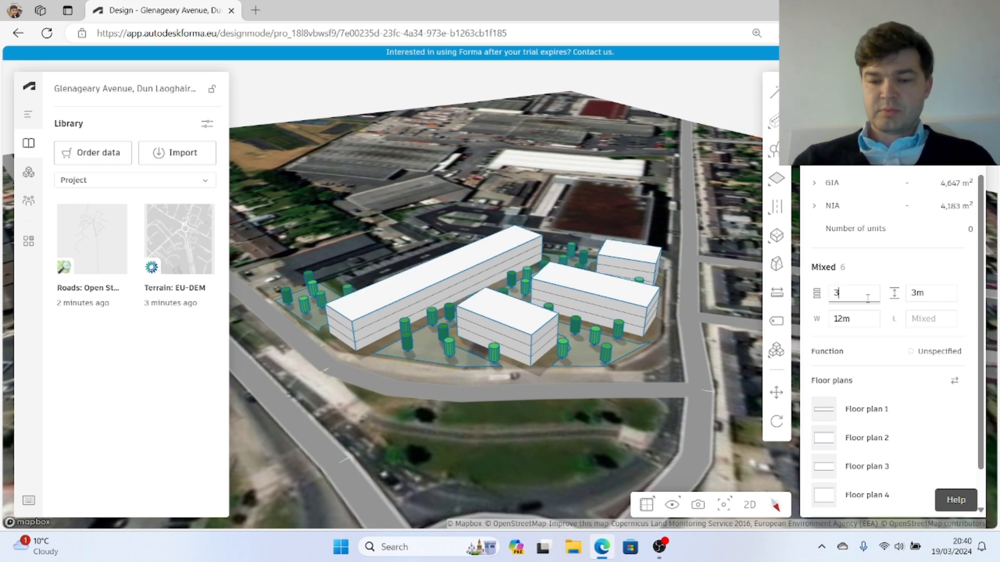
pyautogui.write('5')
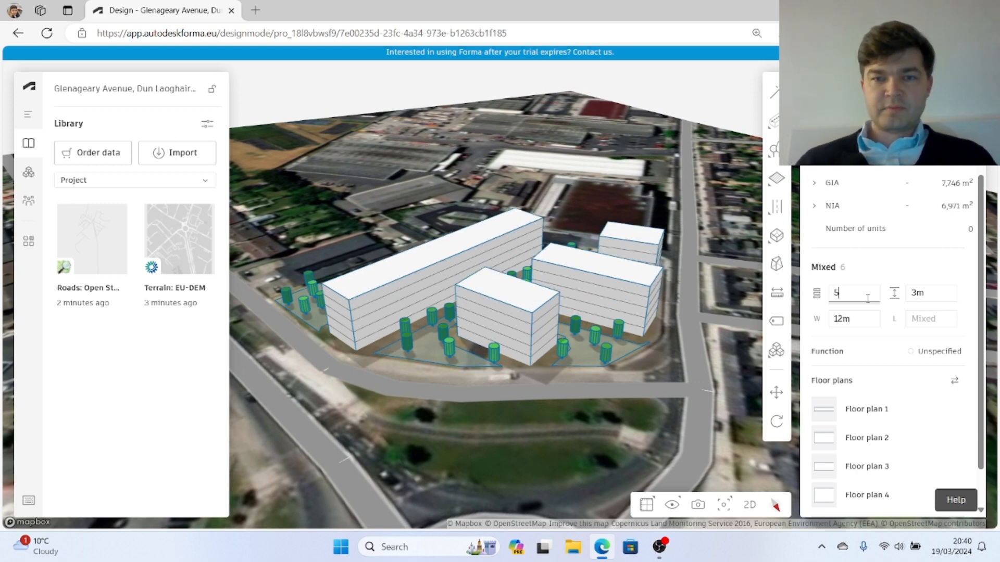
pyautogui.press('BackSpace')
pyautogui.write('4')
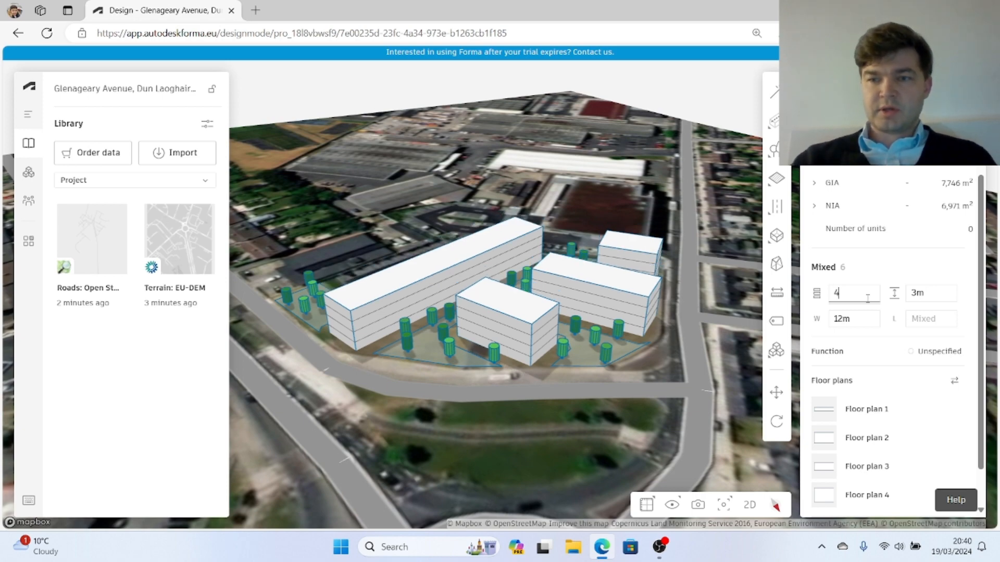
pyautogui.click(460, 417)
# Examine the building massing from low angles, ending on a close view from the road junction by the roundabout
pyautogui.moveTo(453, 415); pyautogui.dragTo(302, 257)
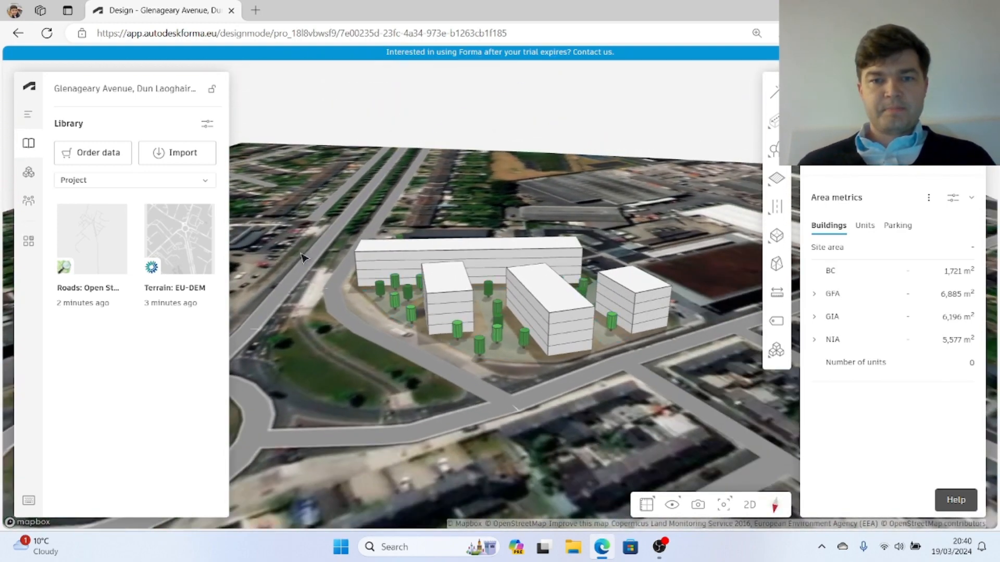
pyautogui.scroll(4, 578, 458)
pyautogui.moveTo(640, 465); pyautogui.dragTo(641, 439)
pyautogui.scroll(-2, 695, 442)
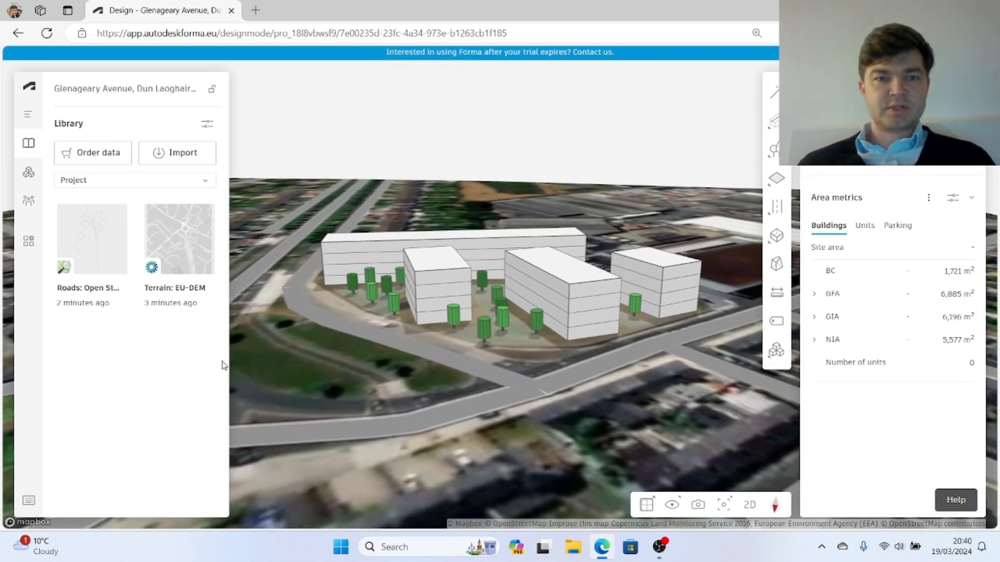
pyautogui.scroll(2, 359, 362)
pyautogui.moveTo(443, 384)
pyautogui.mouseDown()
pyautogui.moveTo(417, 370)
pyautogui.moveTo(425, 394)
pyautogui.moveTo(458, 380)
pyautogui.moveTo(449, 382)
pyautogui.mouseUp()
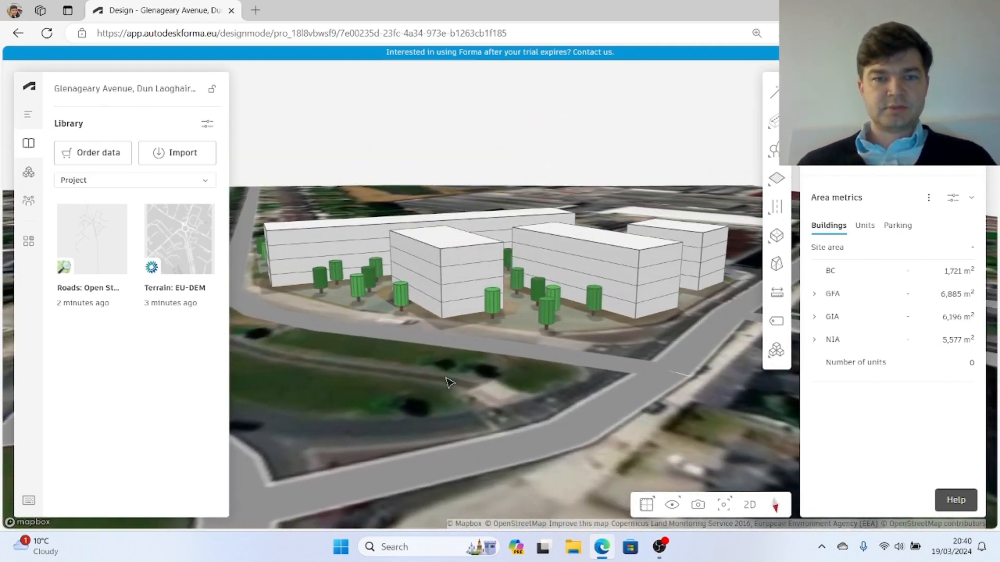
pyautogui.scroll(2, 585, 177)
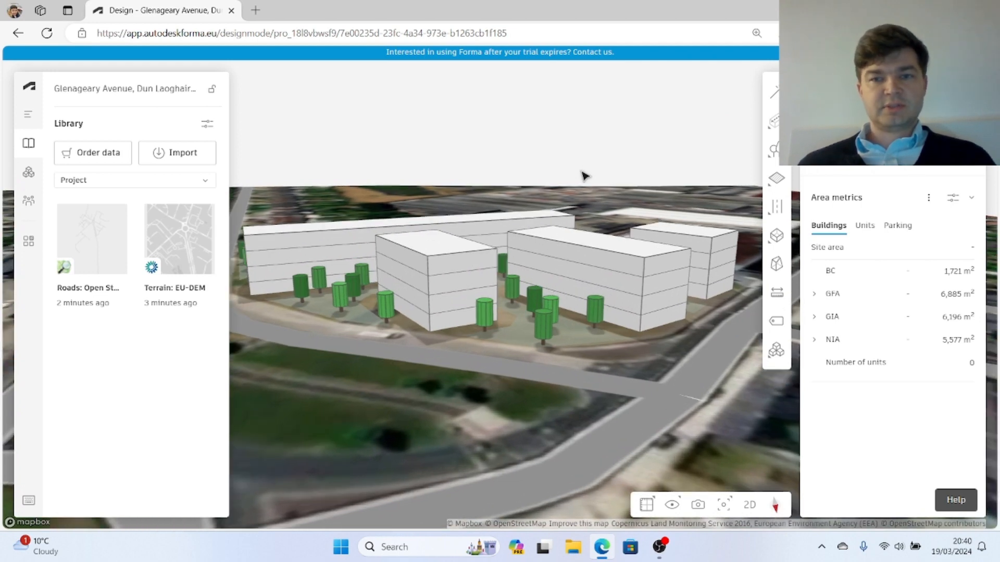
# Add the EvolveLAB Veras extension to the project, accepting its EULA, and open it
pyautogui.click(28, 172)
pyautogui.click(153, 160)
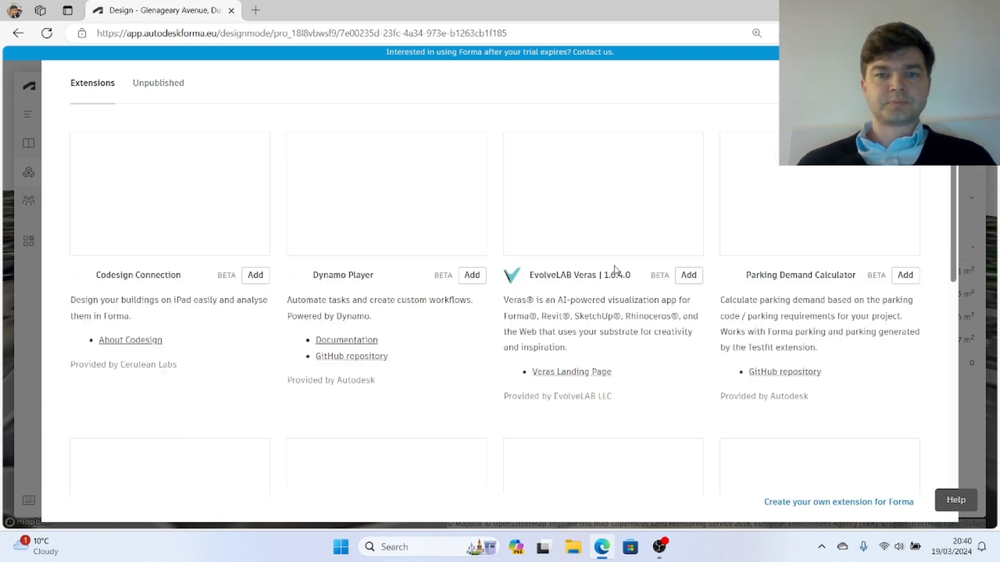
pyautogui.scroll(-6, 609, 271)
pyautogui.scroll(-3, 424, 336)
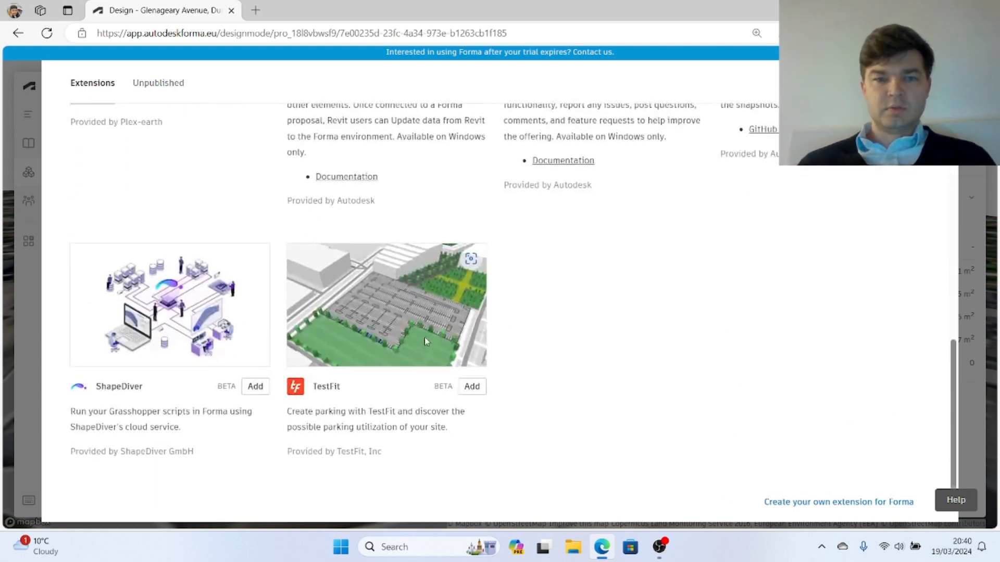
pyautogui.scroll(10, 475, 379)
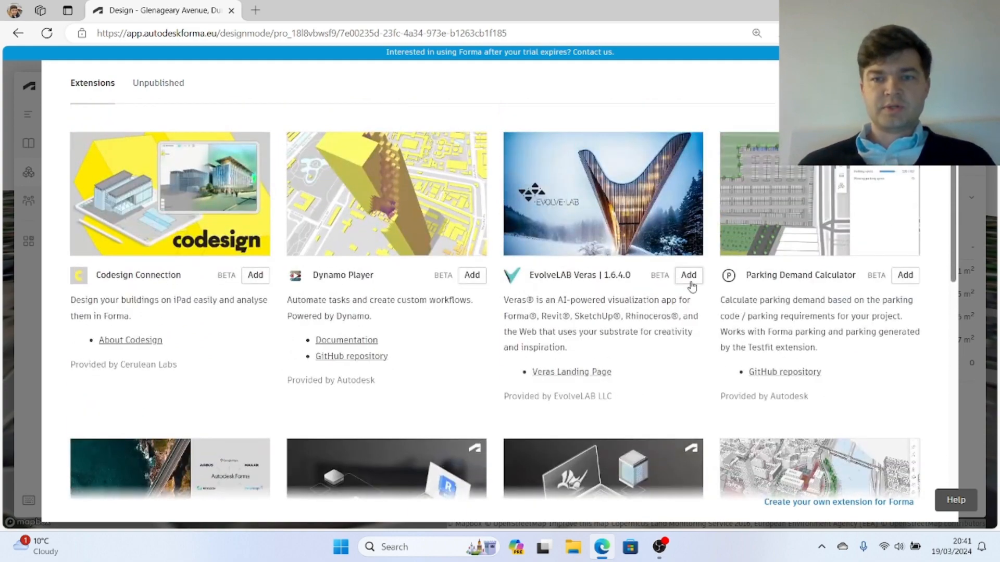
pyautogui.click(689, 276)
pyautogui.scroll(-3, 626, 256)
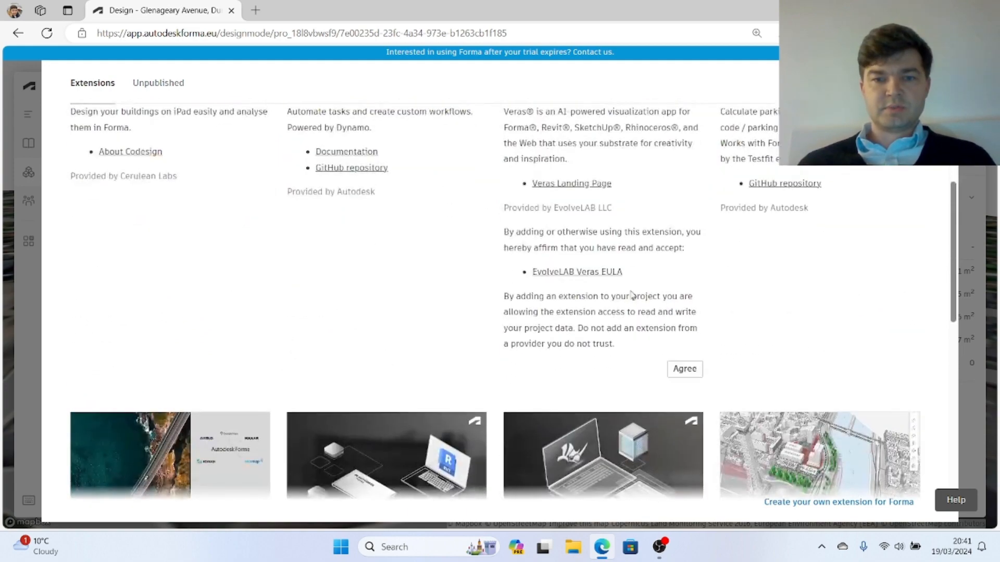
pyautogui.click(683, 371)
pyautogui.scroll(3, 604, 295)
pyautogui.scroll(1, 632, 311)
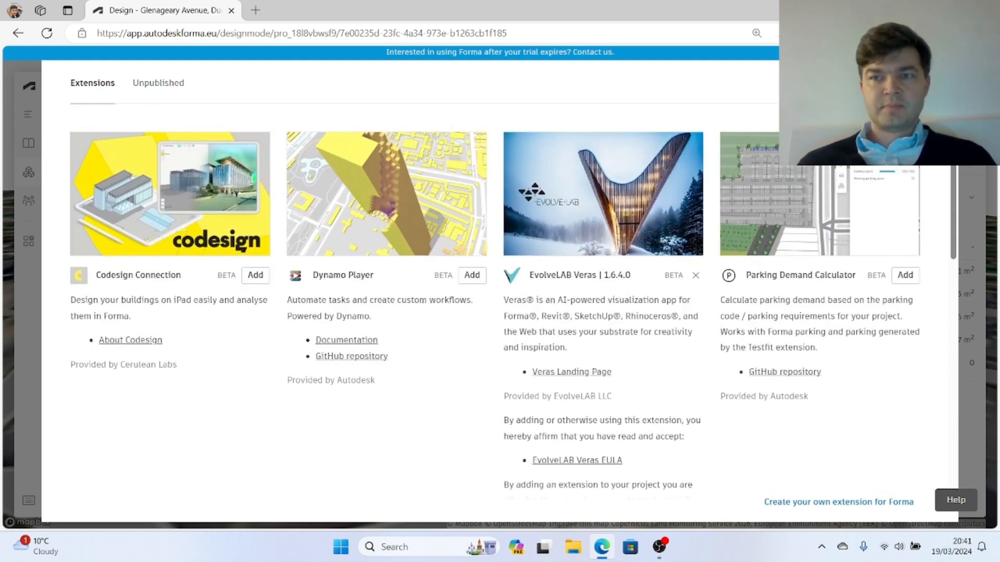
pyautogui.press('Escape')
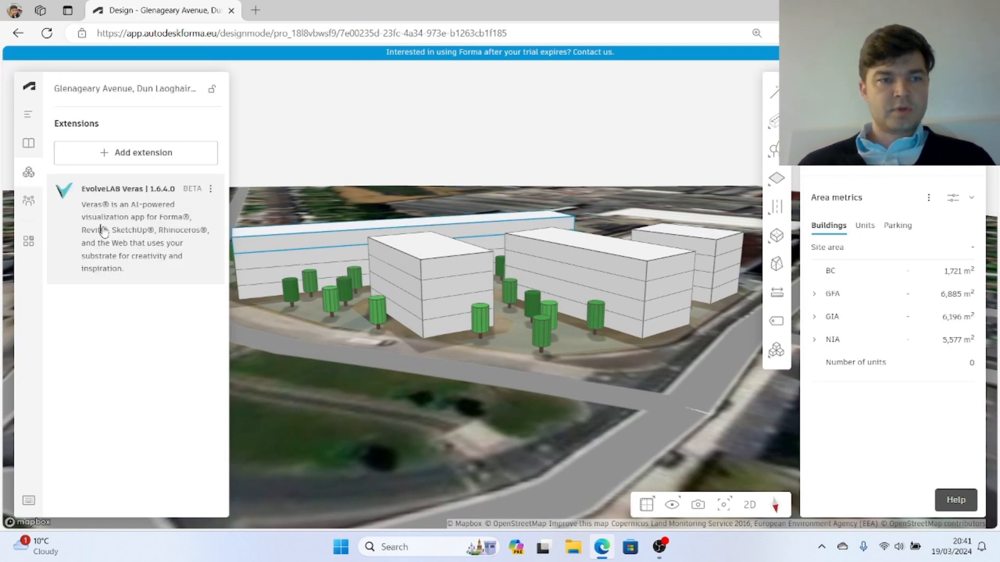
pyautogui.click(104, 230)
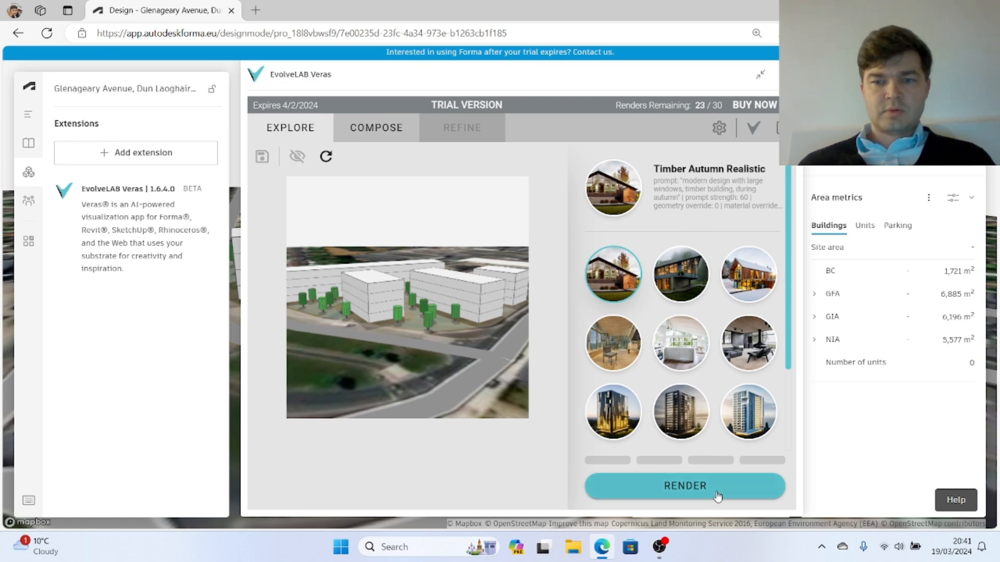
# Render the massing view with the Parametric Ext Massing style and view the saved image at full size
pyautogui.click(758, 417)
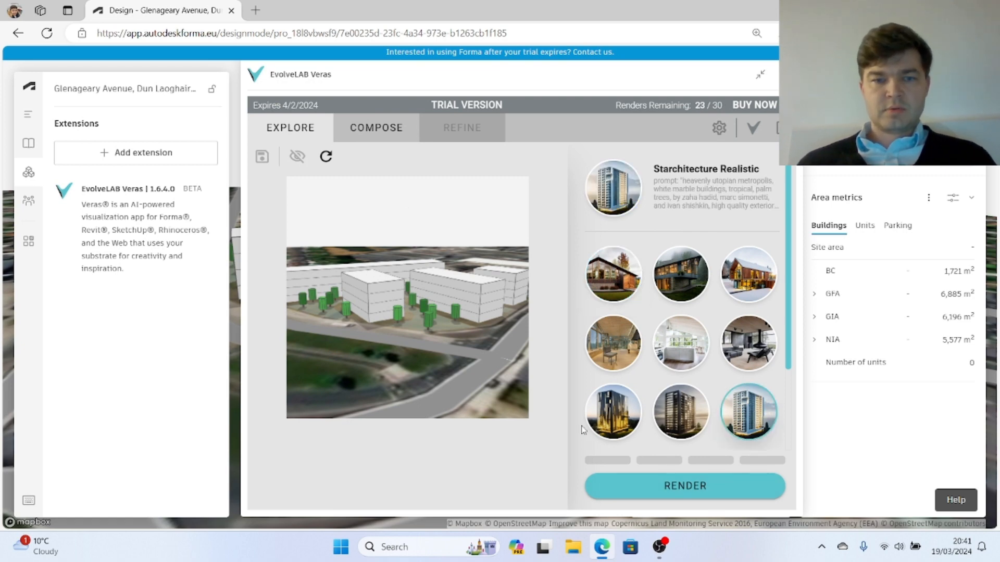
pyautogui.click(622, 428)
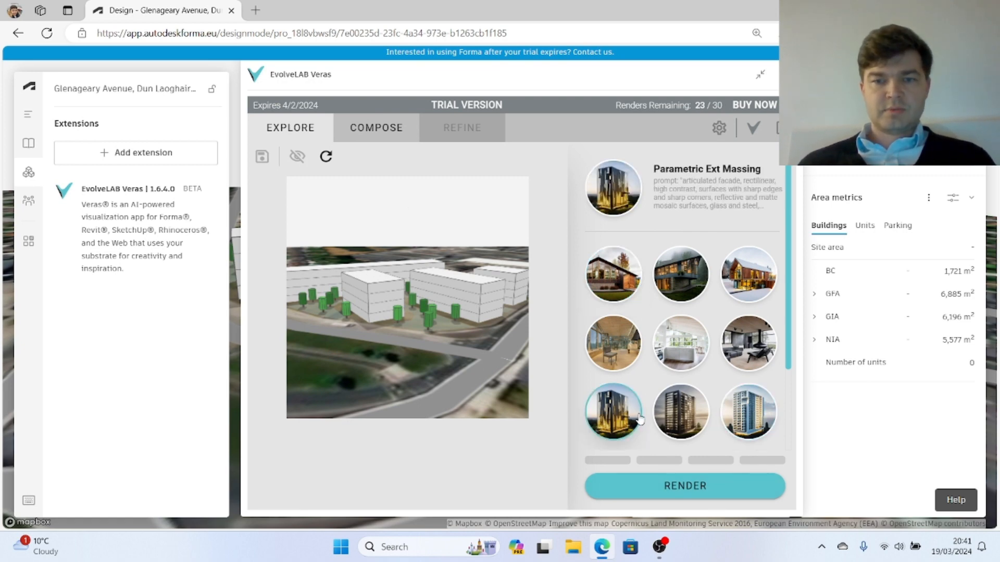
pyautogui.click(670, 491)
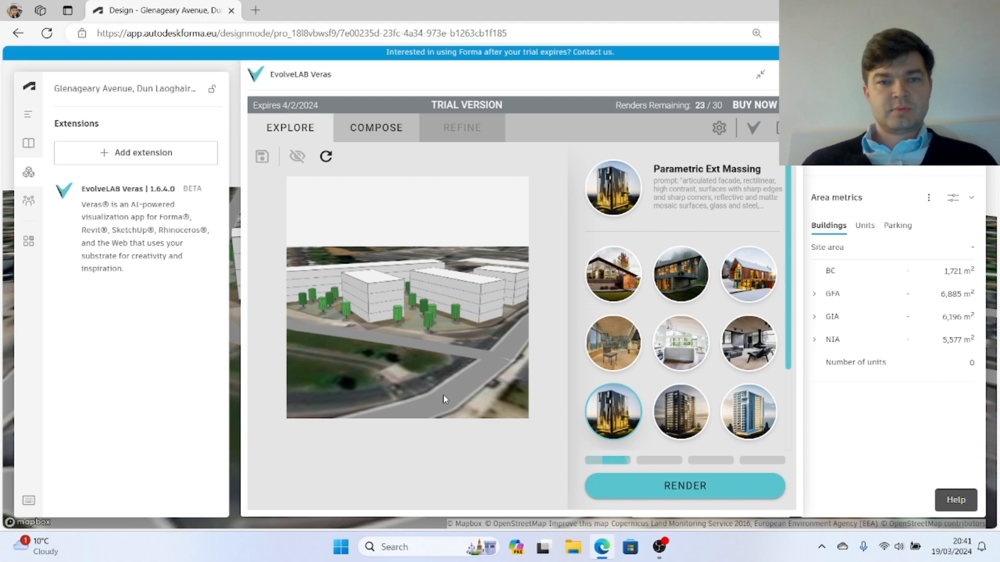
pyautogui.click(310, 447)
pyautogui.click(729, 82)
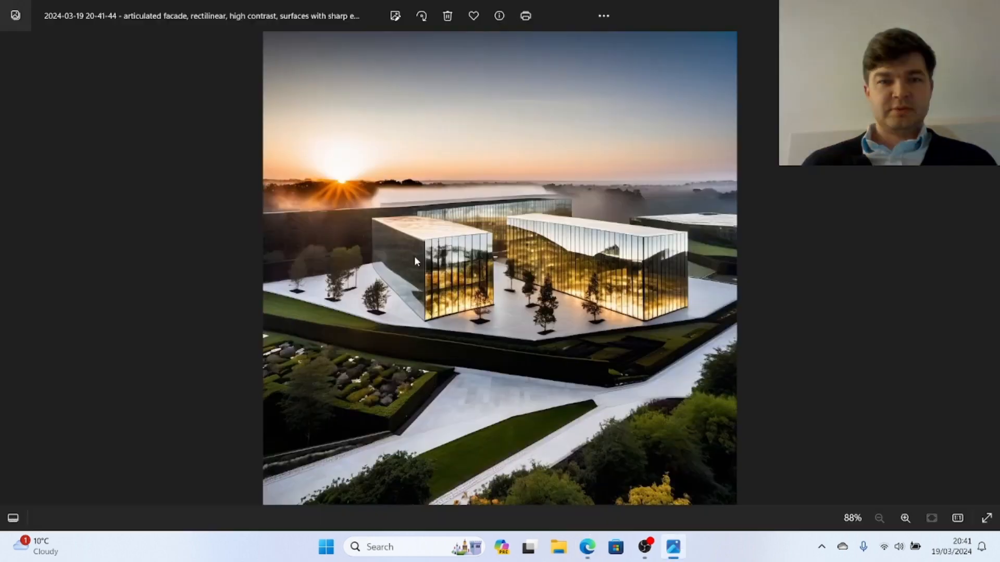
pyautogui.click(924, 13)
# Render the same view with the Starchitecture Realistic style, view the saved image at full size and close Veras
pyautogui.click(754, 401)
pyautogui.scroll(-2, 754, 401)
pyautogui.click(691, 487)
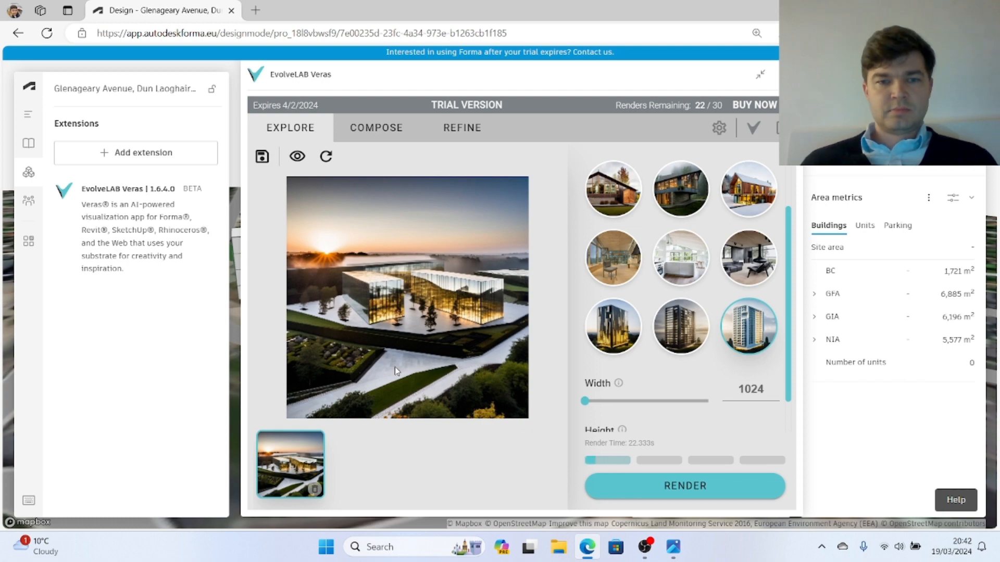
pyautogui.click(370, 471)
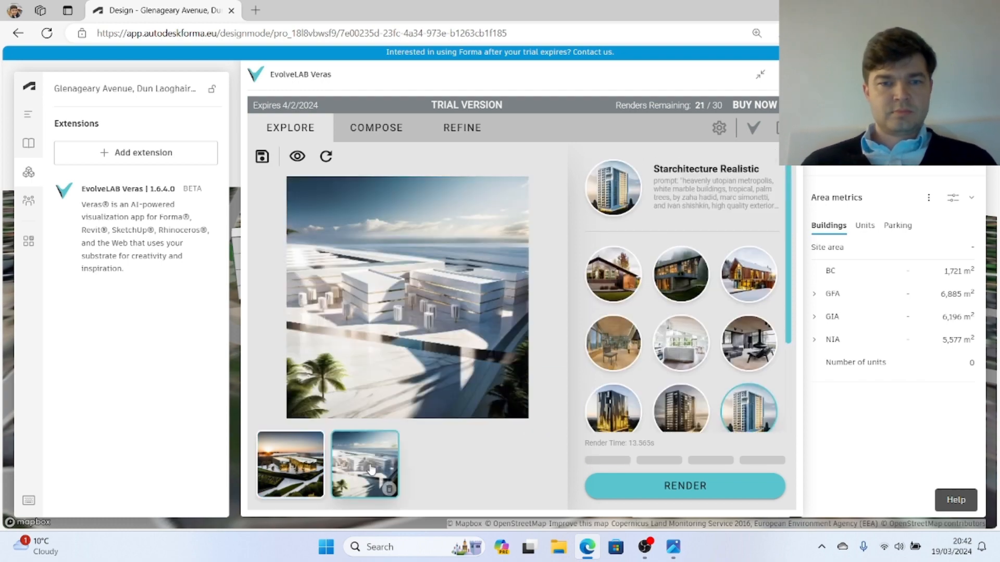
pyautogui.click(262, 156)
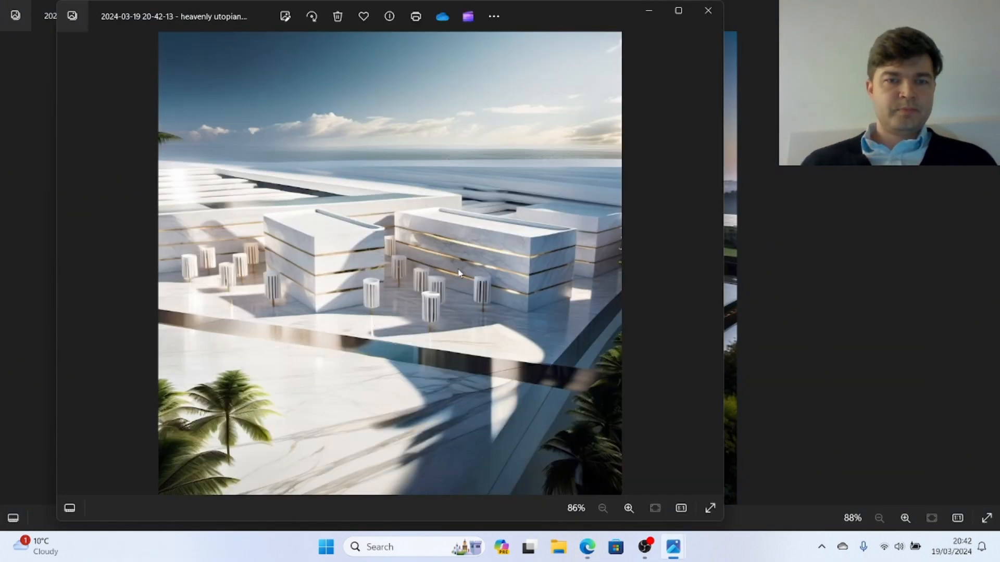
pyautogui.click(709, 10)
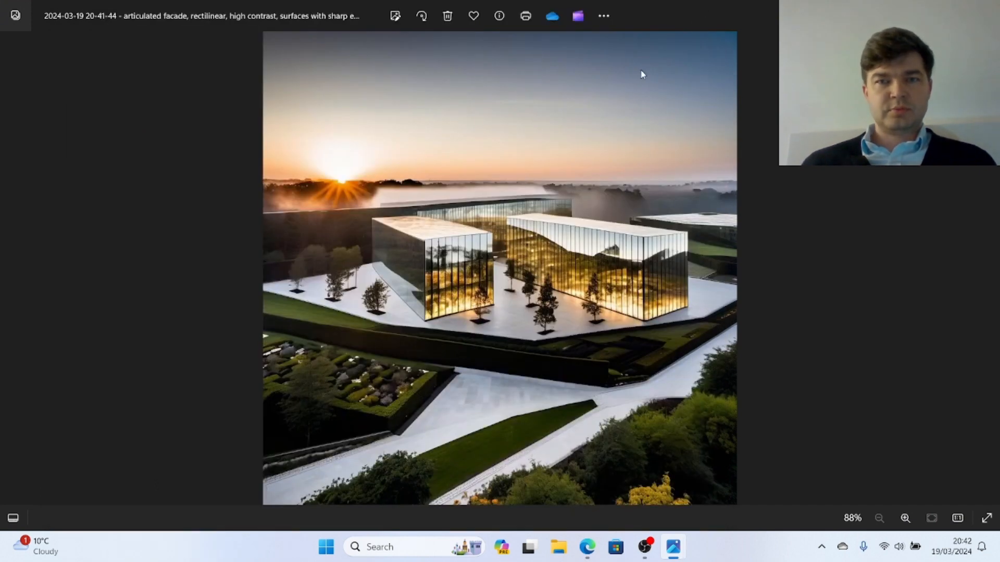
pyautogui.click(986, 11)
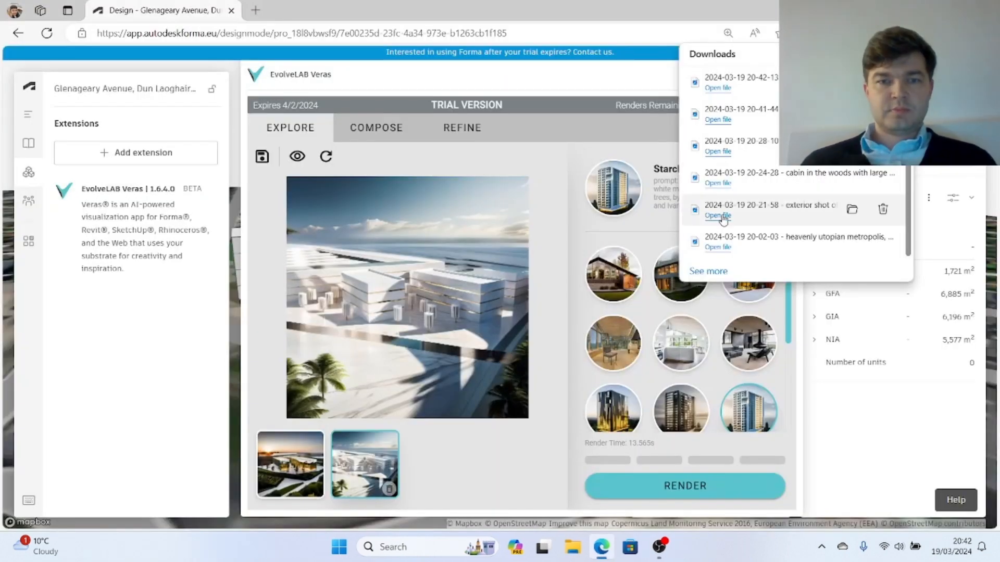
pyautogui.click(623, 89)
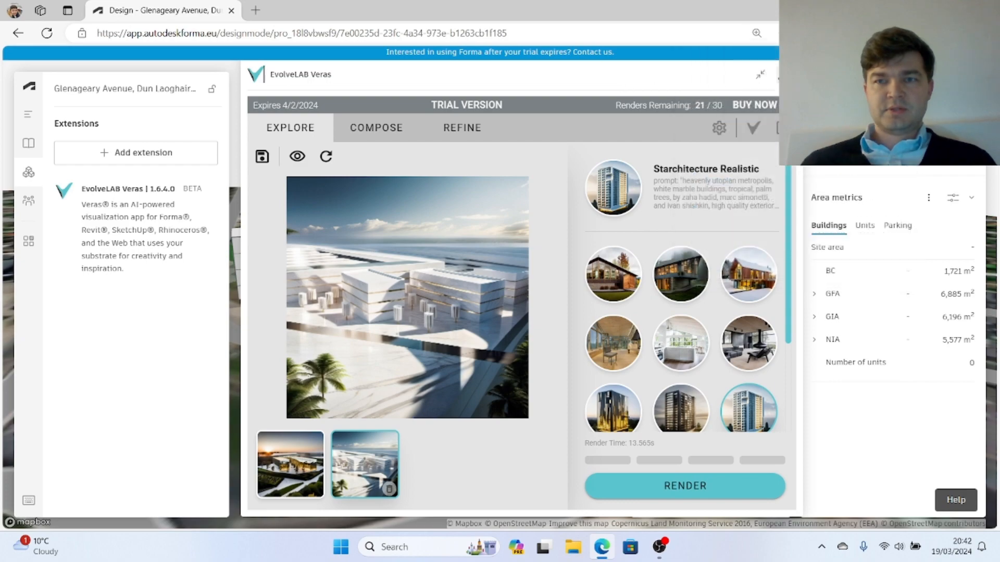
pyautogui.click(785, 75)
# Order the free Open Street Map buildings data for the area around the site
pyautogui.moveTo(575, 374); pyautogui.dragTo(414, 398, button='right')
pyautogui.scroll(-5, 524, 286)
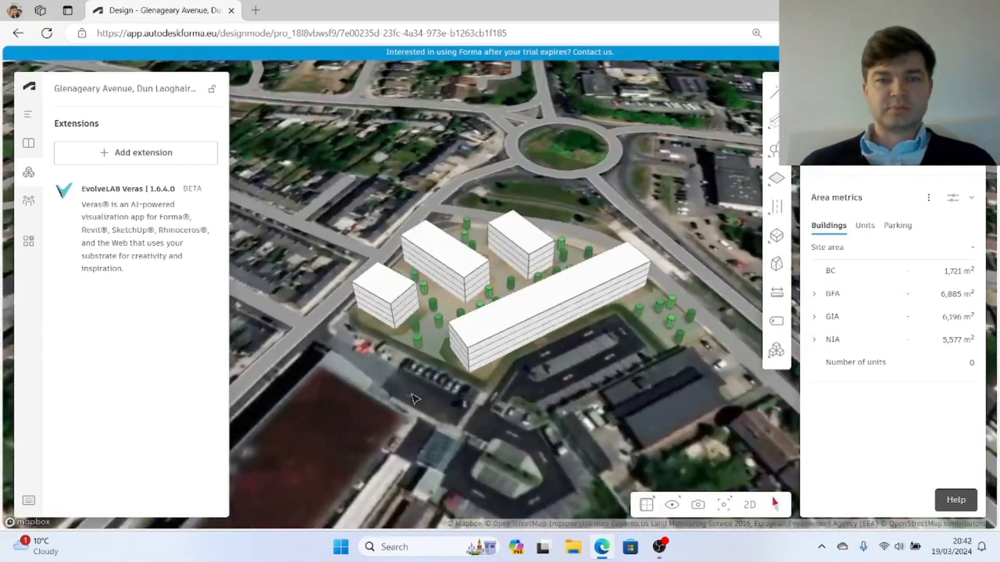
pyautogui.scroll(3, 368, 214)
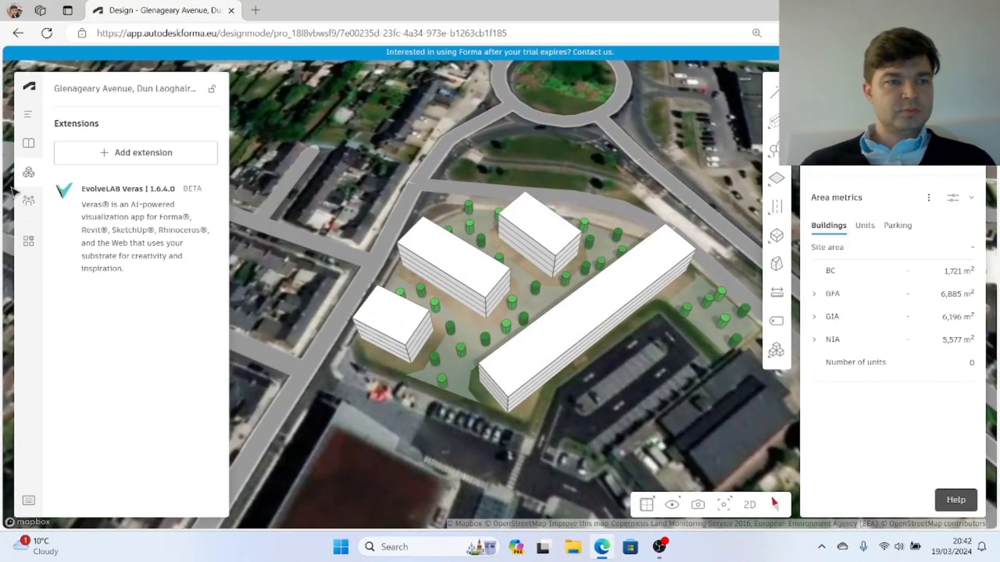
pyautogui.click(29, 202)
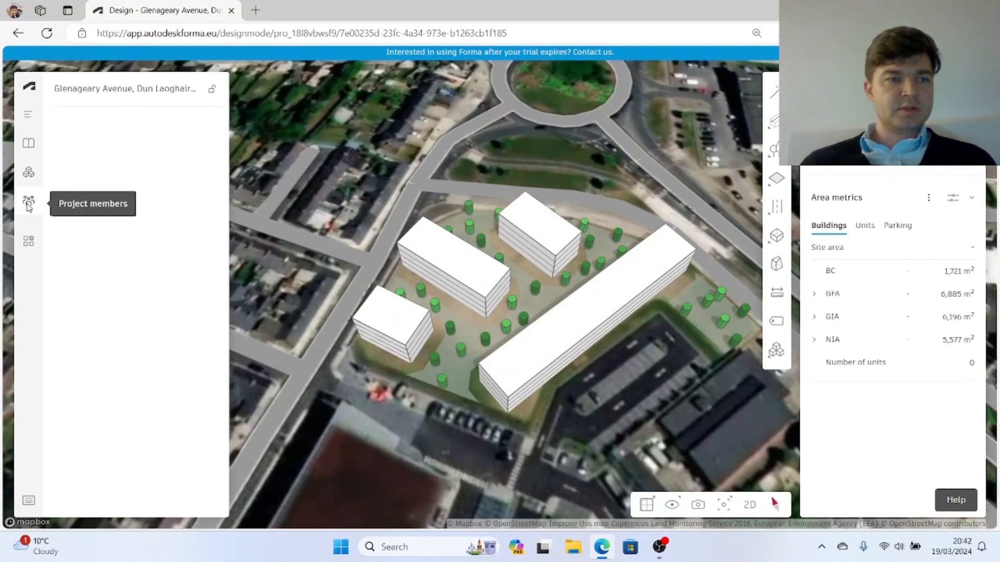
pyautogui.click(31, 175)
pyautogui.click(28, 143)
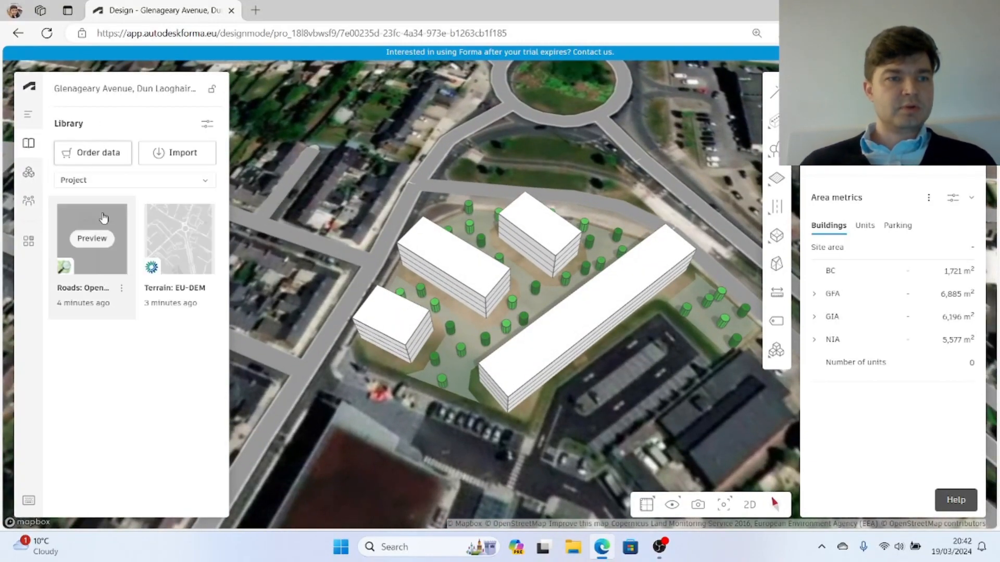
pyautogui.click(99, 163)
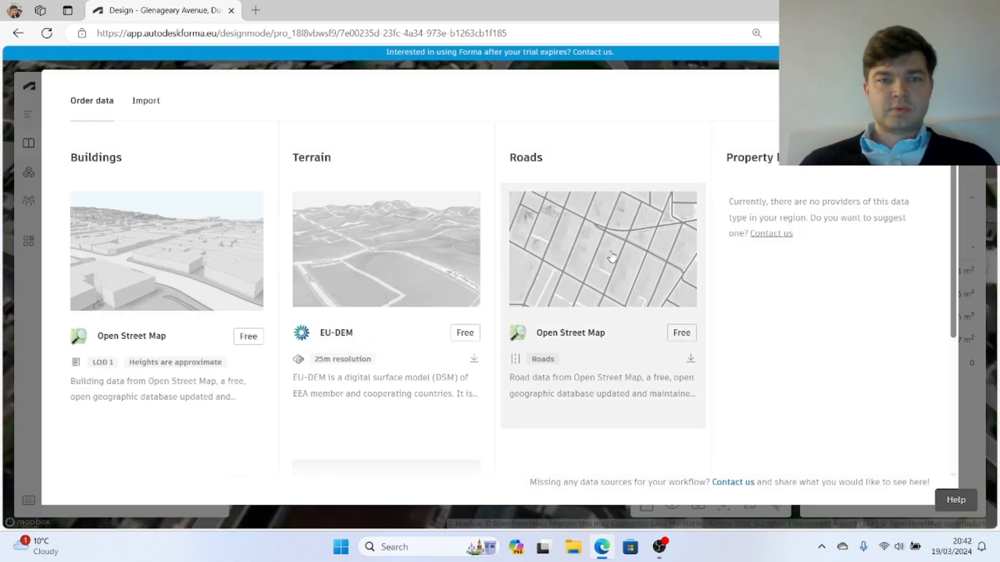
pyautogui.click(250, 339)
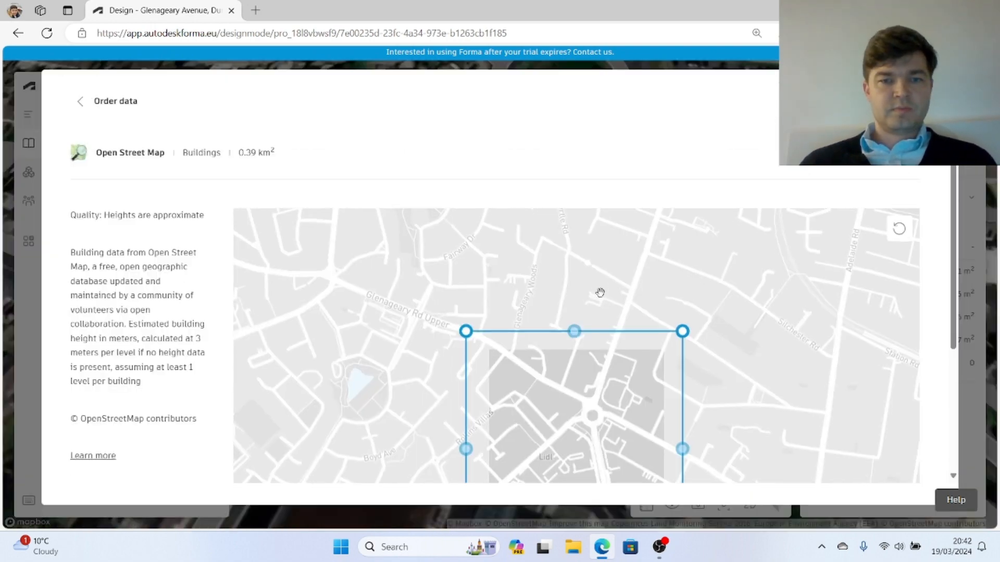
pyautogui.click(894, 154)
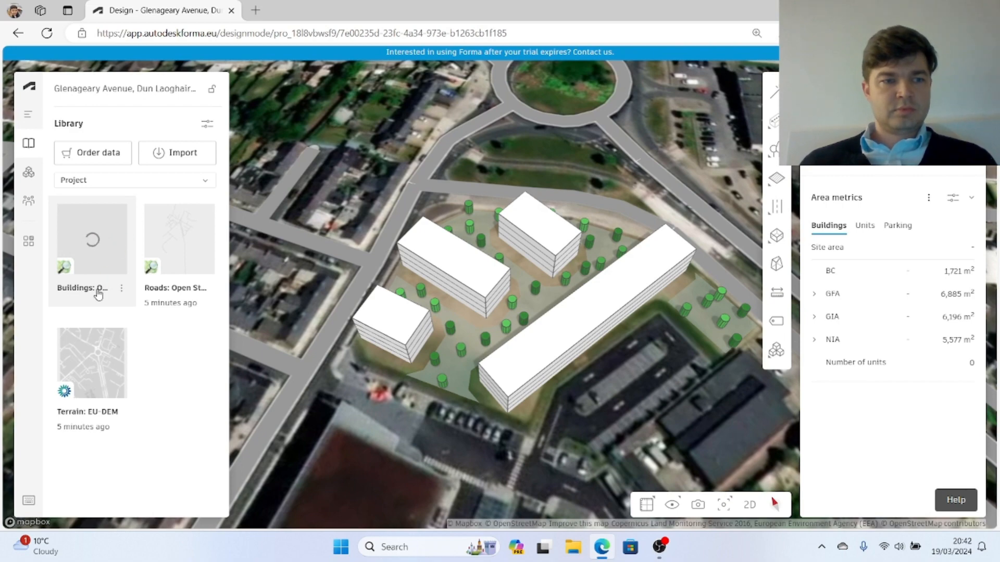
# Add all the ordered Open Street Map building geometries from the project library to the base layer
pyautogui.scroll(-5, 523, 251)
pyautogui.scroll(-5, 469, 260)
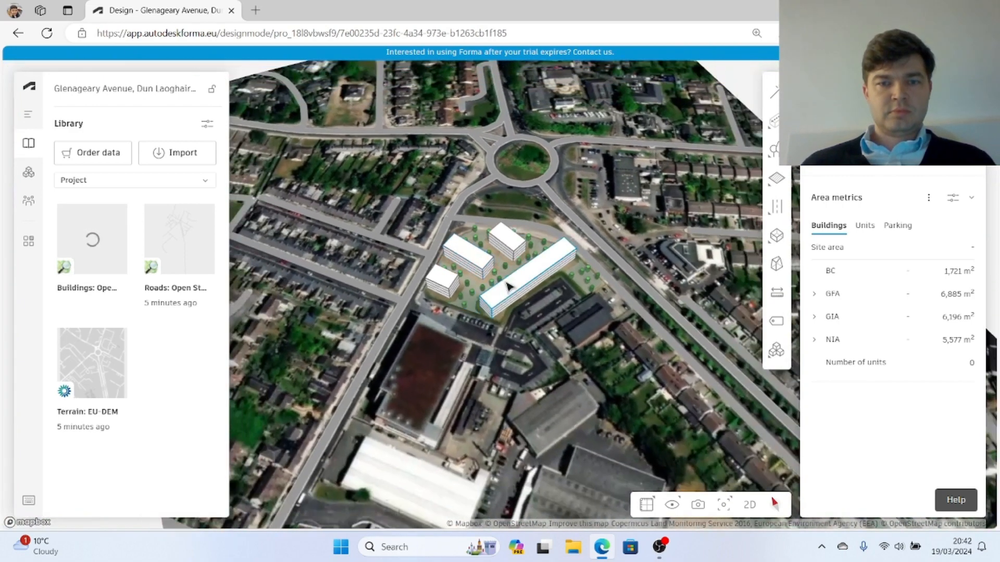
pyautogui.moveTo(509, 286); pyautogui.dragTo(645, 271, button='right')
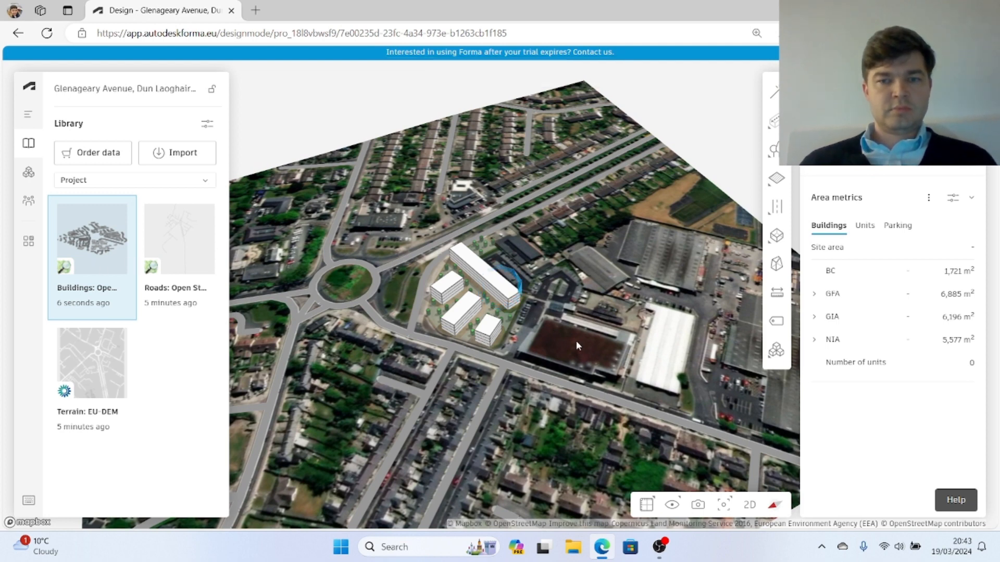
pyautogui.rightClick(661, 347)
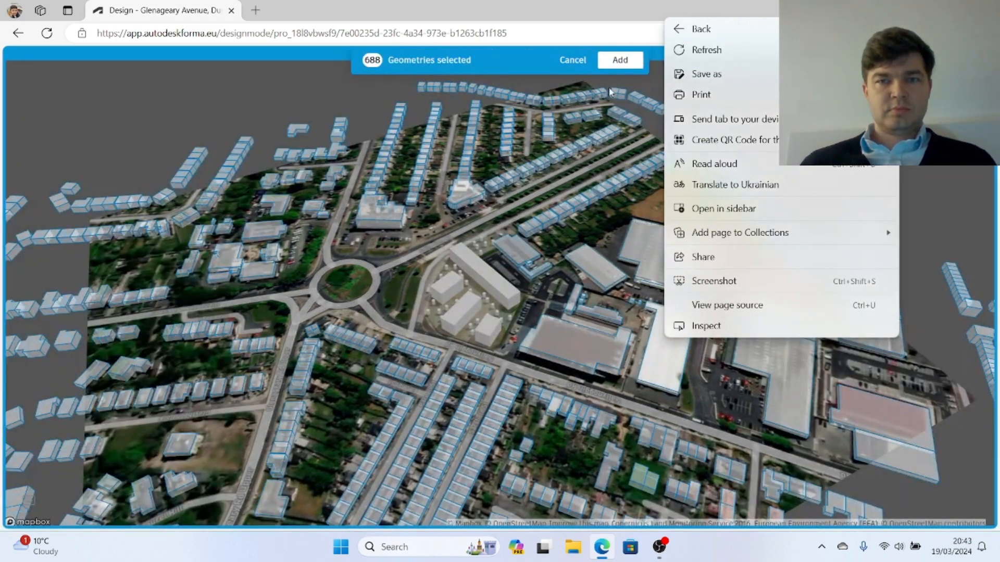
pyautogui.click(620, 60)
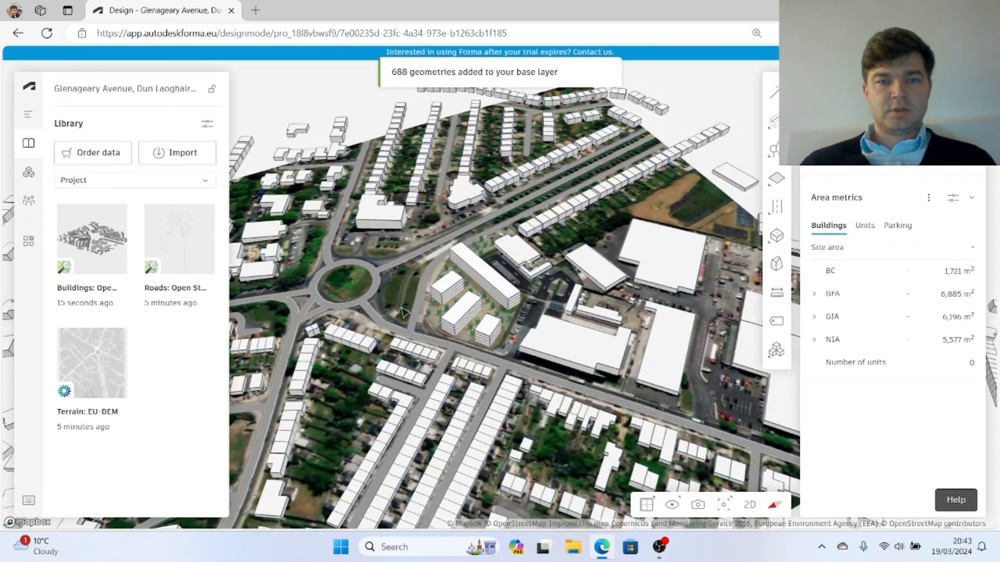
# Reopen Veras on an aerial view showing the four blocks, the roundabout and the neighbouring buildings
pyautogui.scroll(2, 415, 287)
pyautogui.scroll(3, 418, 289)
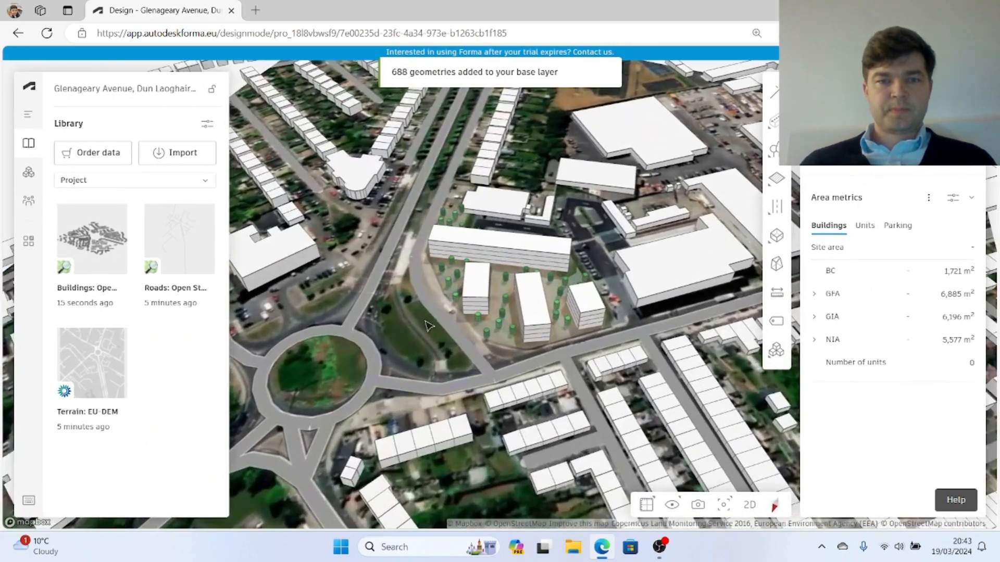
pyautogui.moveTo(418, 289); pyautogui.dragTo(459, 321, button='right')
pyautogui.scroll(5, 459, 321)
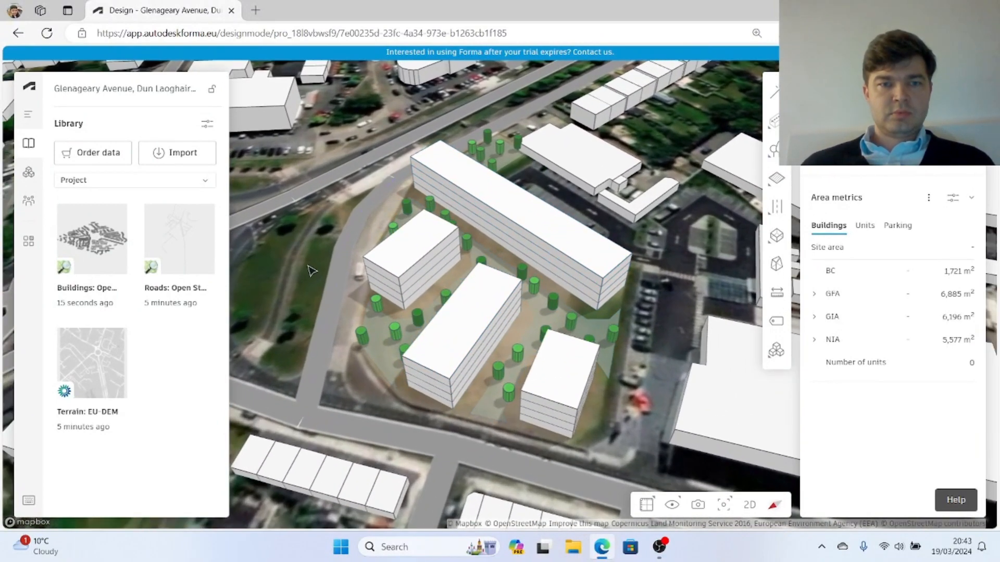
pyautogui.moveTo(311, 270); pyautogui.dragTo(289, 273, button='right')
pyautogui.scroll(-5, 290, 273)
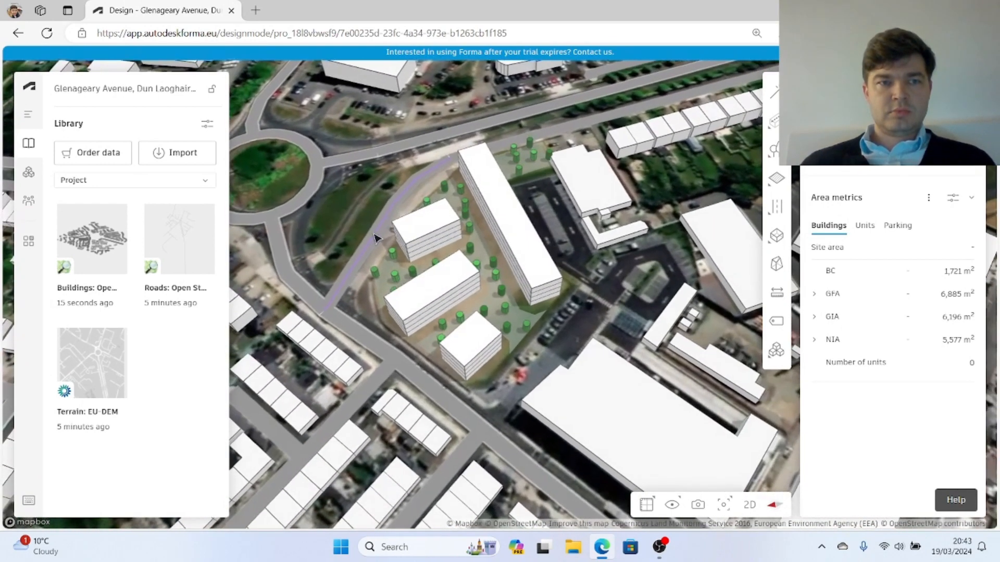
pyautogui.moveTo(375, 238); pyautogui.dragTo(379, 234, button='right')
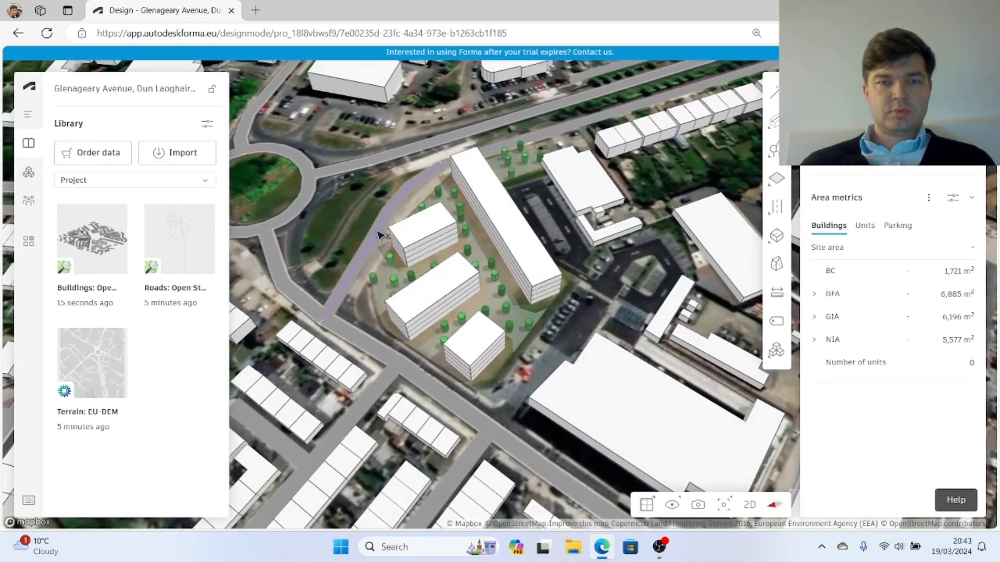
pyautogui.click(29, 171)
pyautogui.click(102, 195)
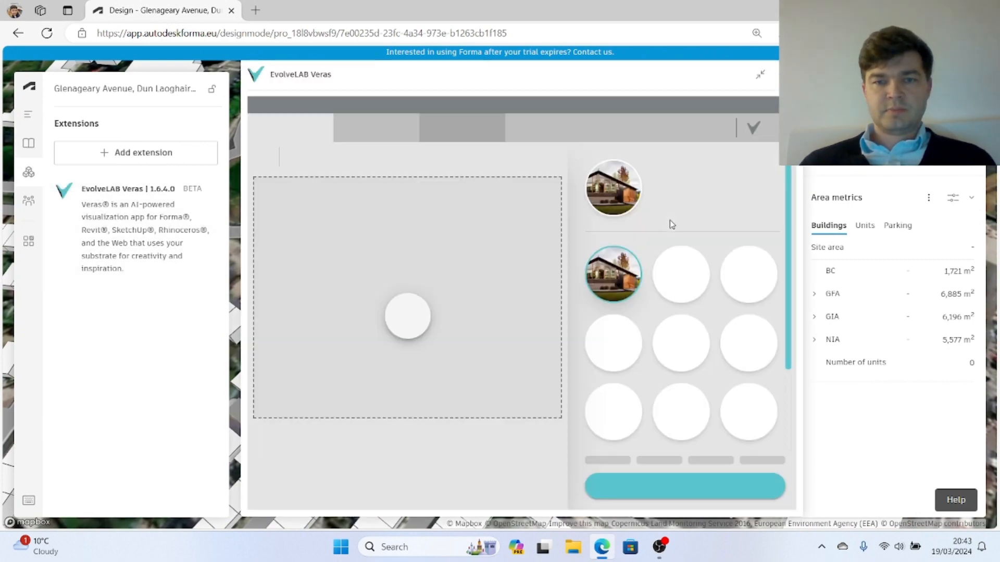
# Render the aerial view with the Starchitecture Realistic style, save the image and open it
pyautogui.click(697, 490)
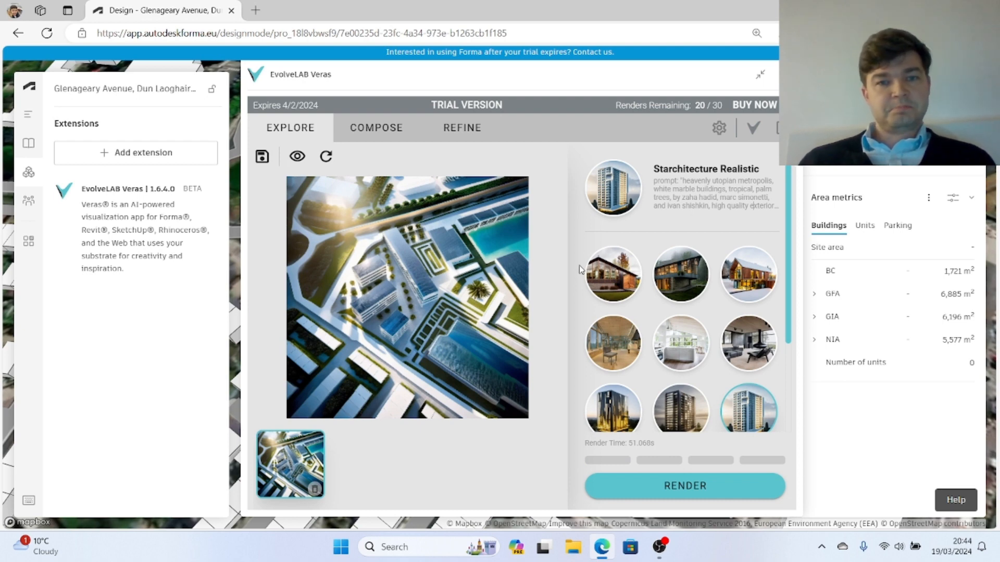
pyautogui.click(263, 159)
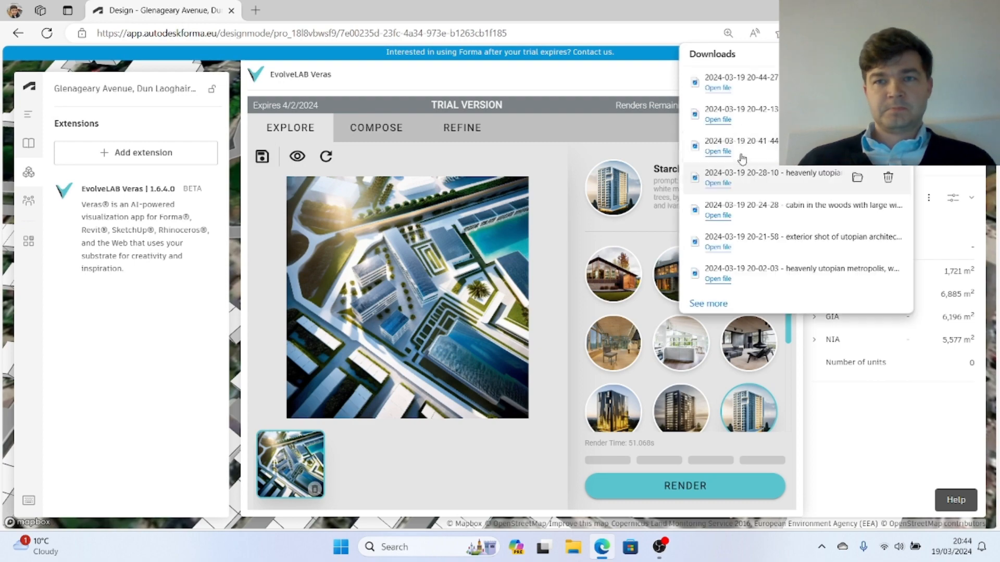
pyautogui.click(718, 88)
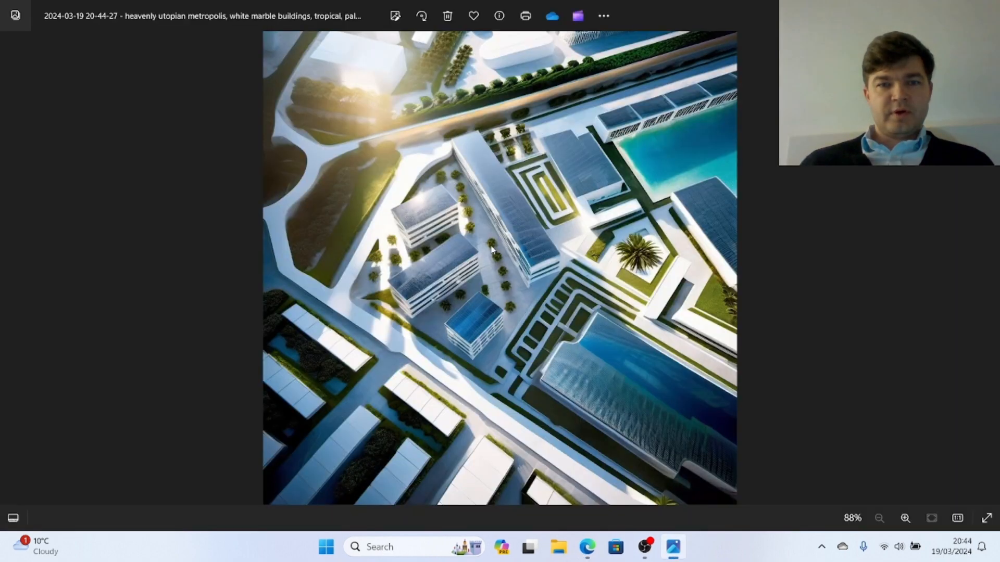
# Examine the saved aerial render up close, looking over the blocks, the landscaping and the surrounding buildings
pyautogui.scroll(5, 351, 238)
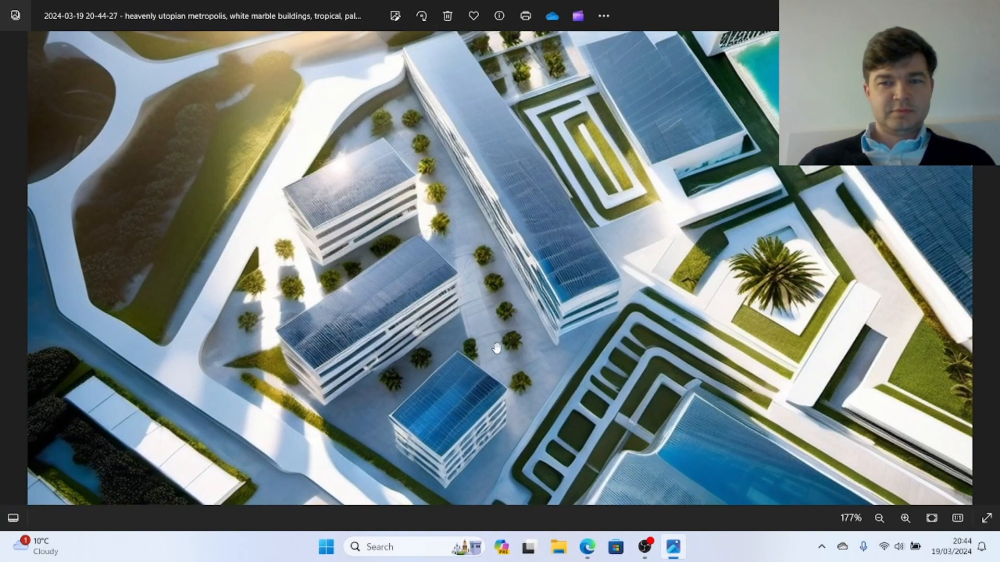
pyautogui.moveTo(509, 341); pyautogui.dragTo(562, 348)
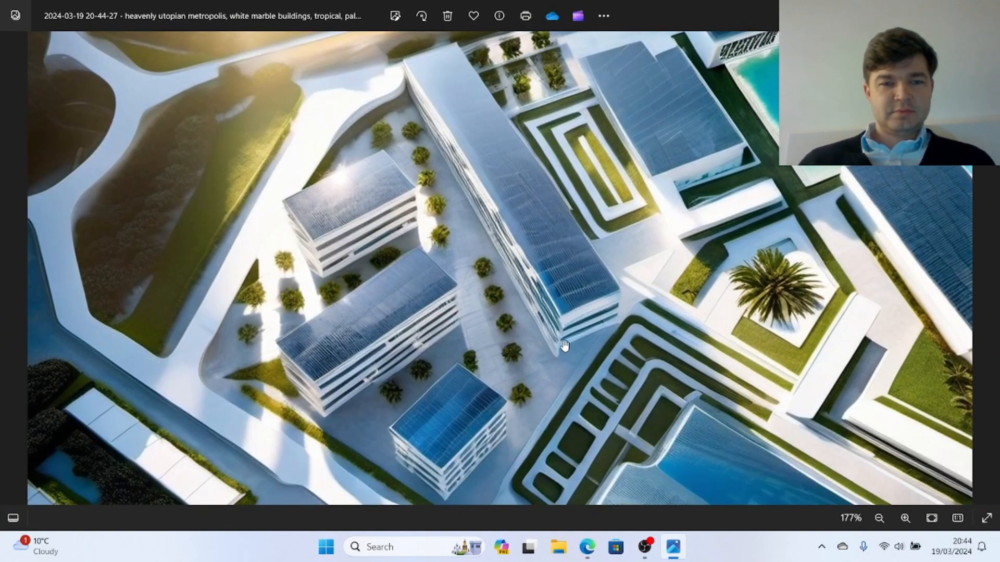
pyautogui.scroll(-3, 526, 315)
pyautogui.scroll(-2, 346, 217)
pyautogui.scroll(3, 360, 216)
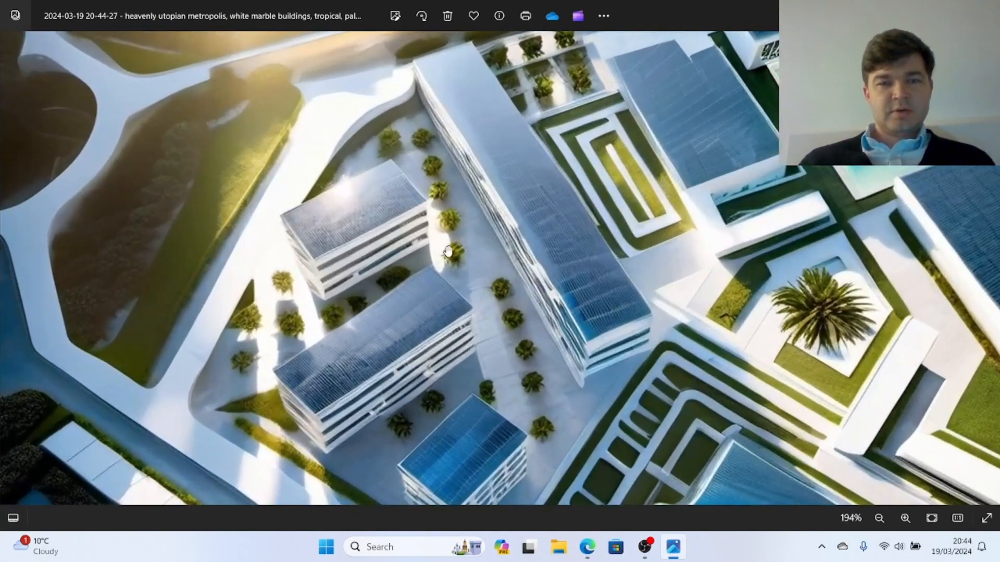
pyautogui.scroll(-1, 454, 264)
pyautogui.moveTo(454, 264); pyautogui.dragTo(449, 219)
pyautogui.scroll(-2, 441, 234)
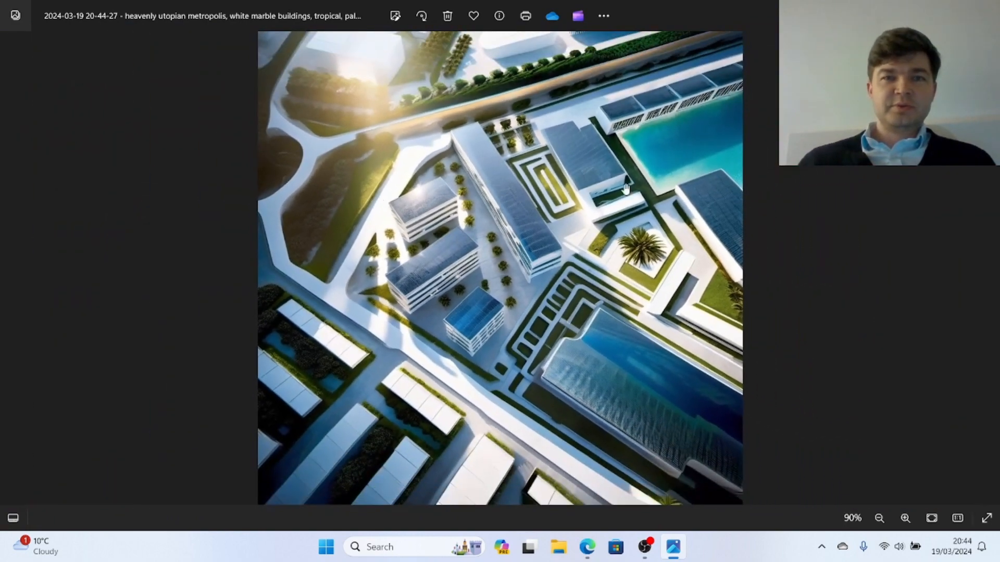
pyautogui.scroll(3, 409, 218)
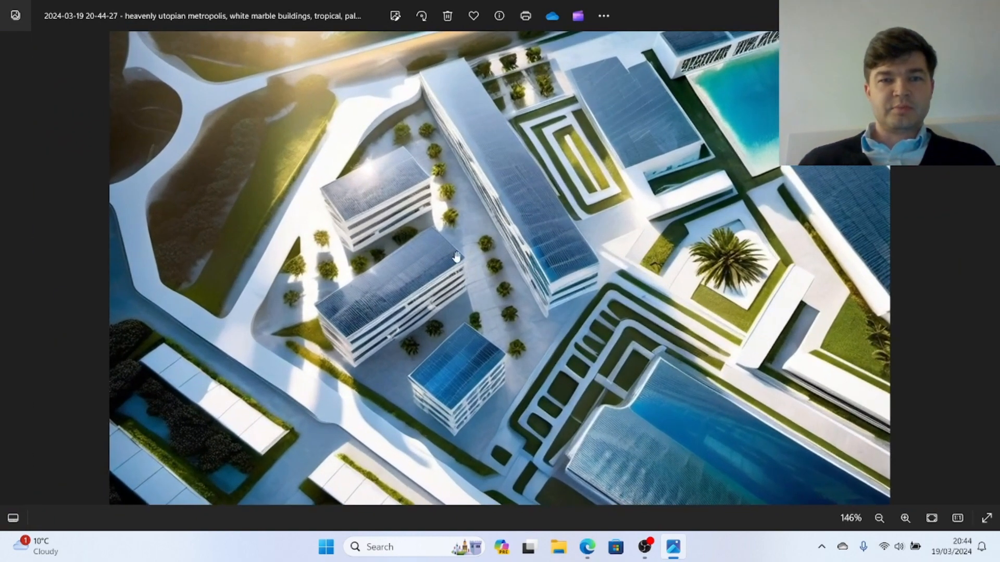
pyautogui.moveTo(489, 248); pyautogui.dragTo(571, 298)
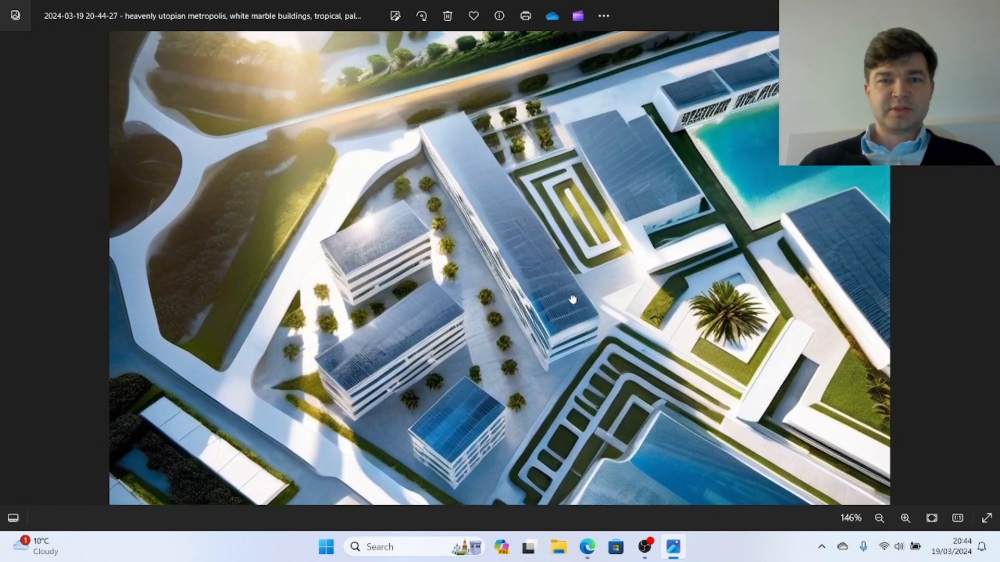
# Look over the whole saved aerial render, close it and return to the Forma project in the browser
pyautogui.moveTo(646, 395); pyautogui.dragTo(657, 312)
pyautogui.scroll(-3, 517, 364)
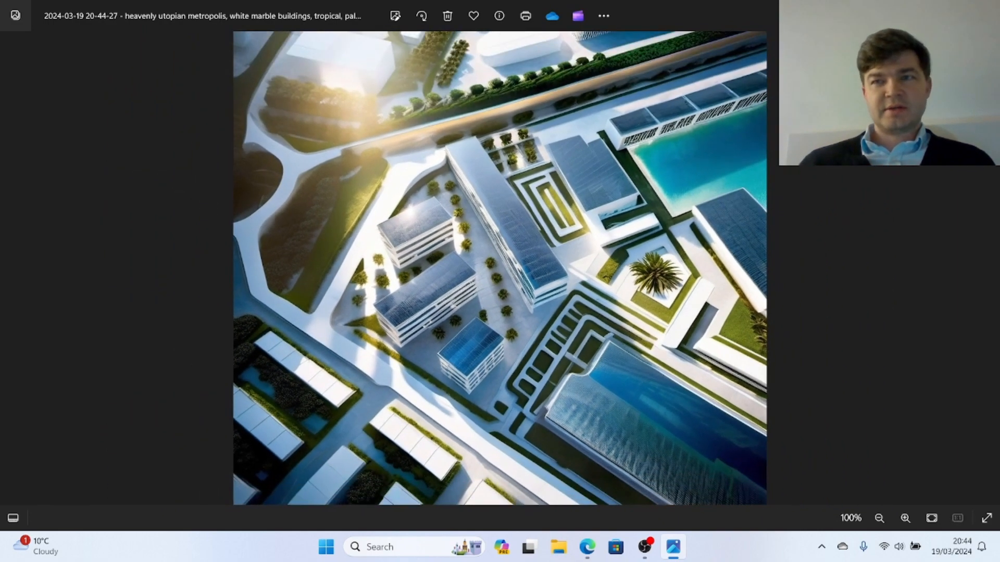
pyautogui.click(985, 10)
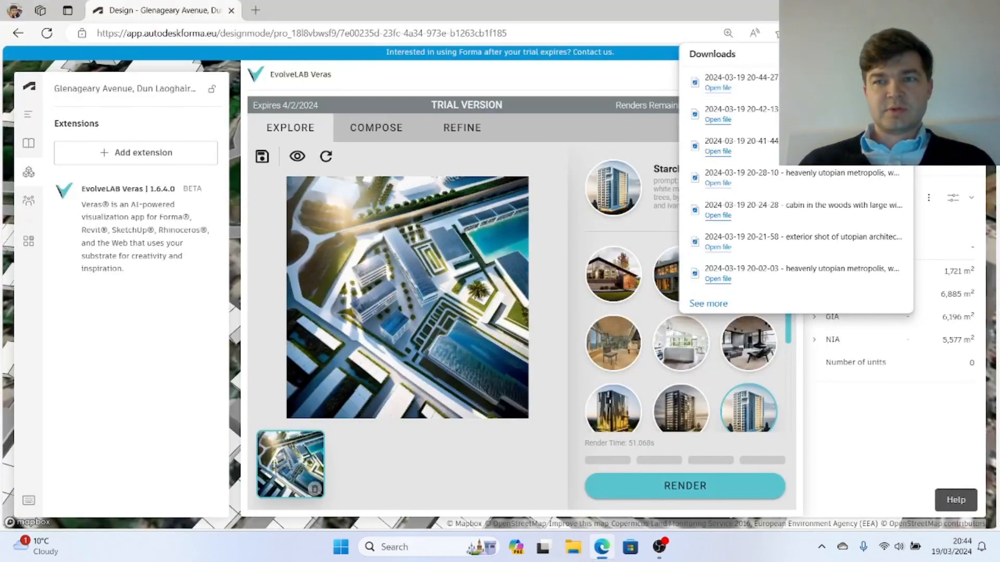
pyautogui.click(567, 84)
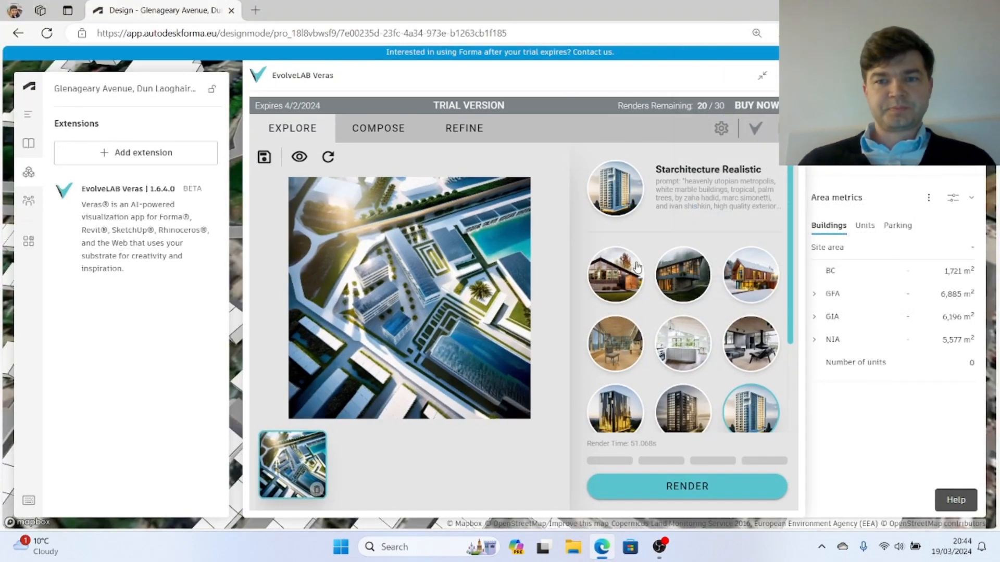
# Review the Veras style presets, the compose and refine settings, and the prompt text of the render
pyautogui.scroll(-3, 637, 268)
pyautogui.click(381, 128)
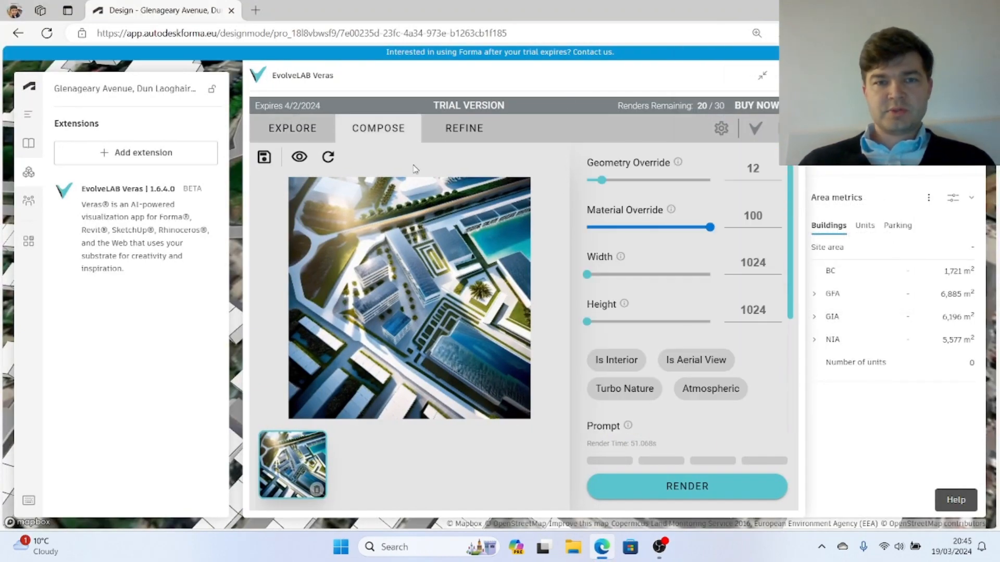
pyautogui.click(449, 130)
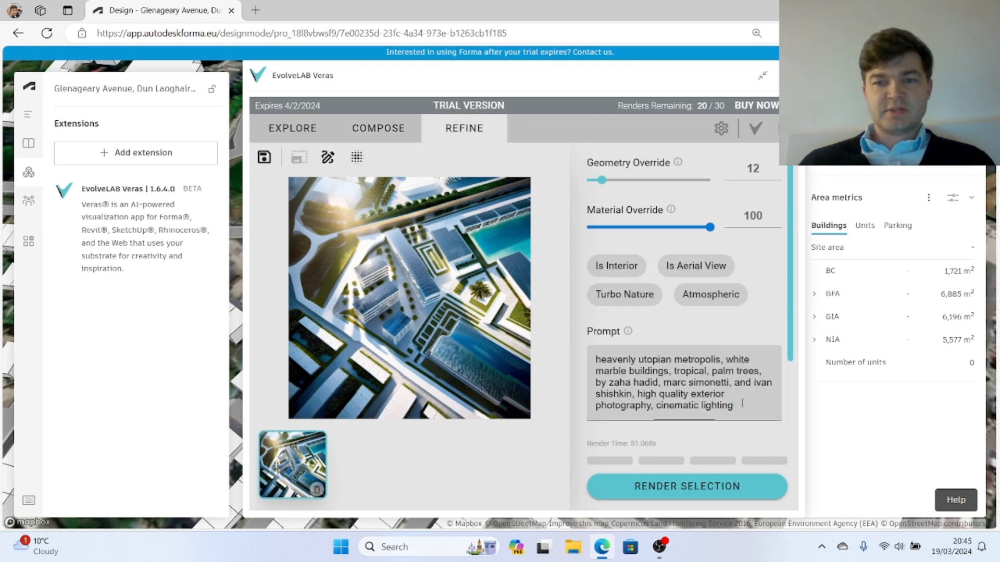
pyautogui.moveTo(742, 403); pyautogui.dragTo(596, 360)
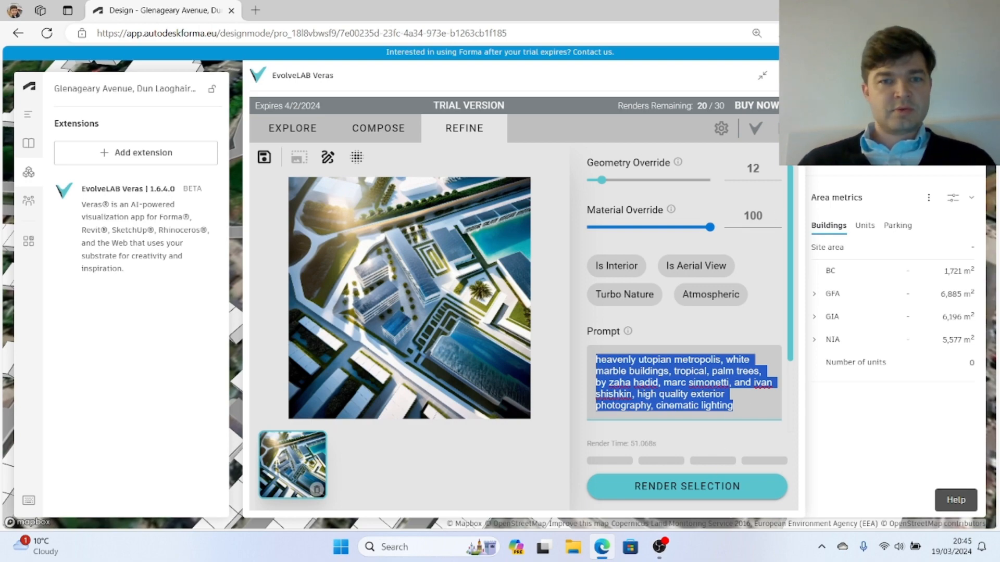
# Leave Veras and look over the four blocks, the roundabout and the surrounding buildings in the site model
pyautogui.click(787, 76)
pyautogui.moveTo(462, 423); pyautogui.dragTo(615, 271)
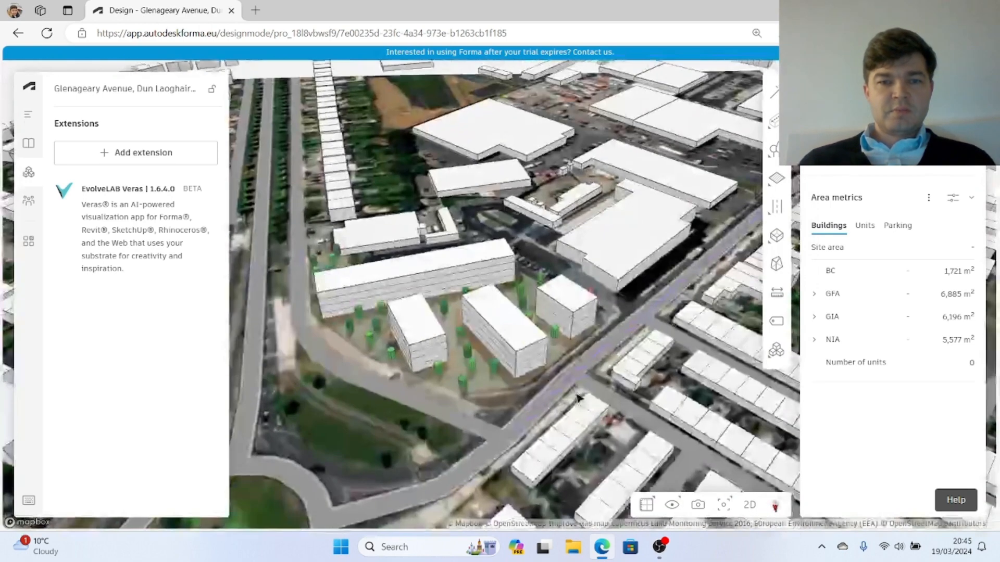
pyautogui.scroll(-5, 614, 250)
pyautogui.scroll(8, 464, 341)
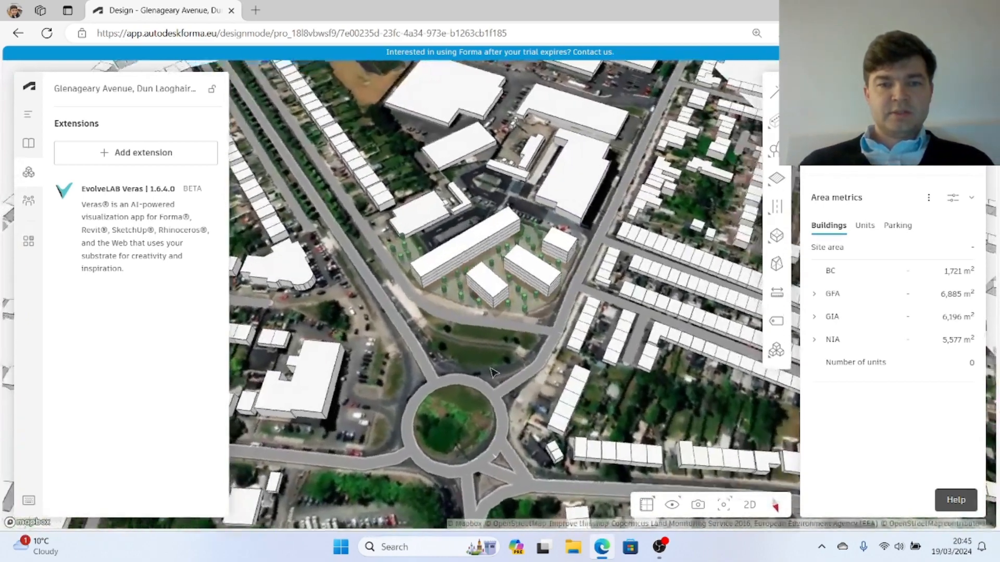
pyautogui.scroll(5, 528, 363)
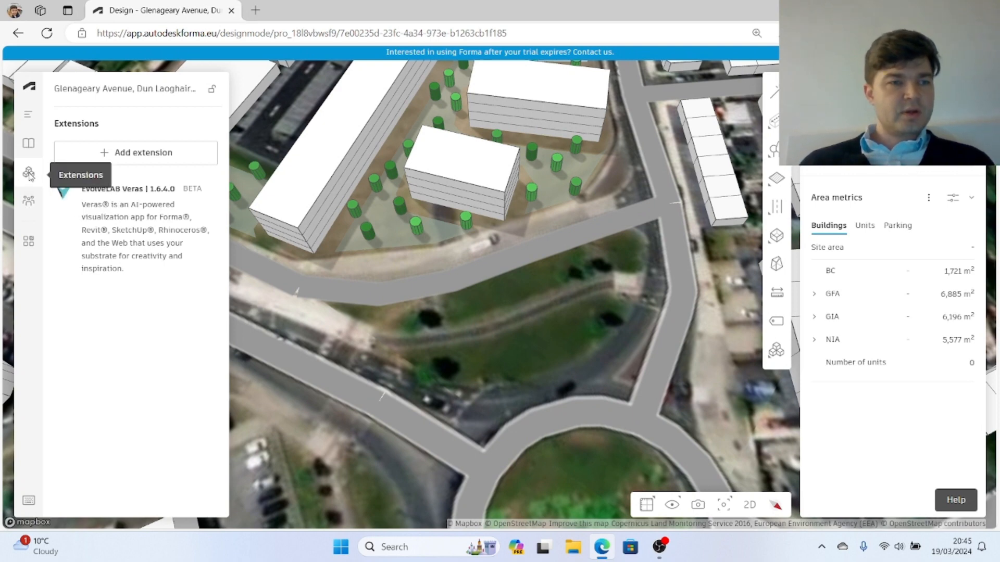
# Add the Parking Demand Calculator and TestFit extensions to the project, agreeing to their data access terms
pyautogui.click(134, 156)
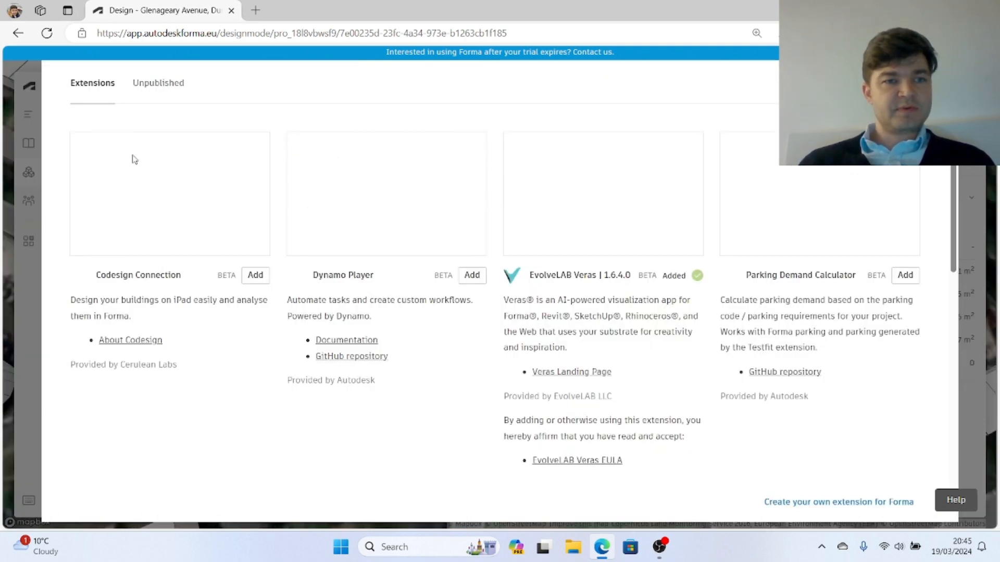
pyautogui.scroll(-5, 804, 227)
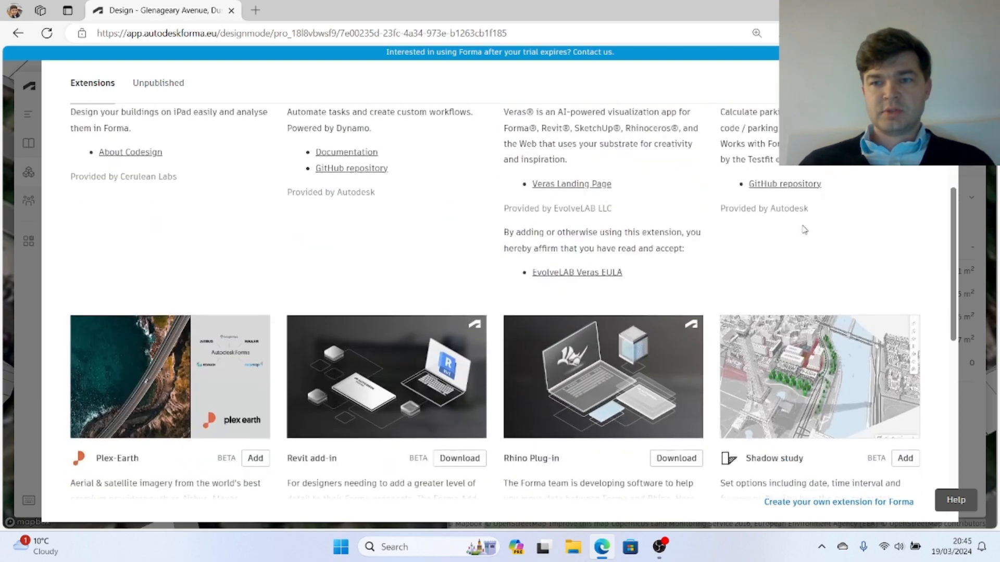
pyautogui.scroll(5, 812, 249)
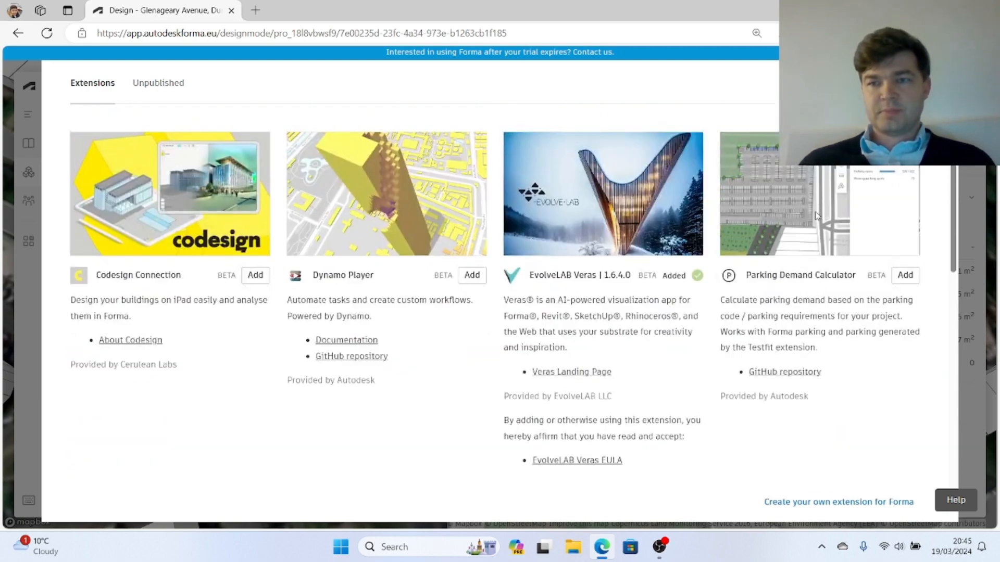
pyautogui.click(905, 276)
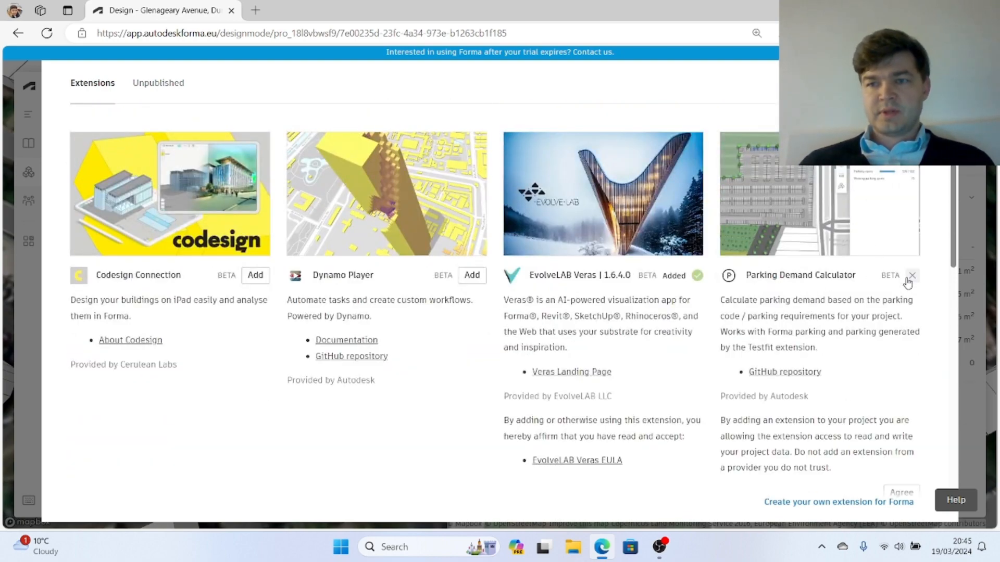
pyautogui.scroll(-3, 854, 294)
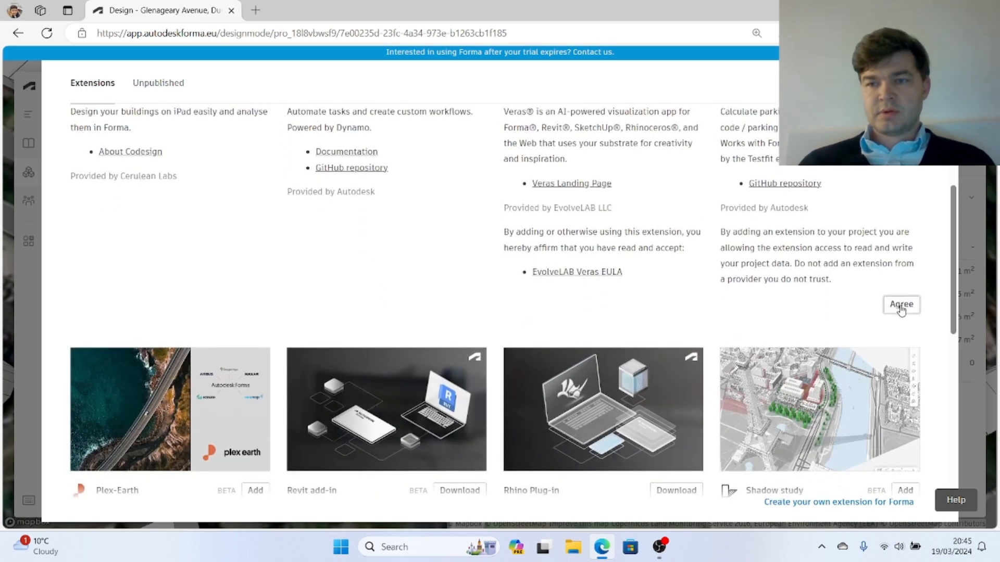
pyautogui.scroll(-7, 844, 270)
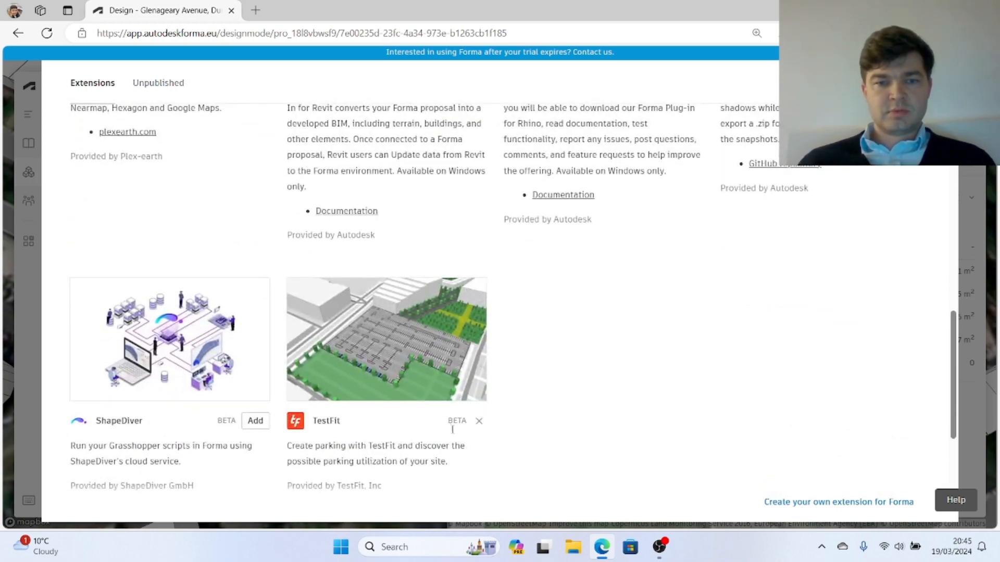
pyautogui.scroll(-4, 446, 406)
pyautogui.click(467, 438)
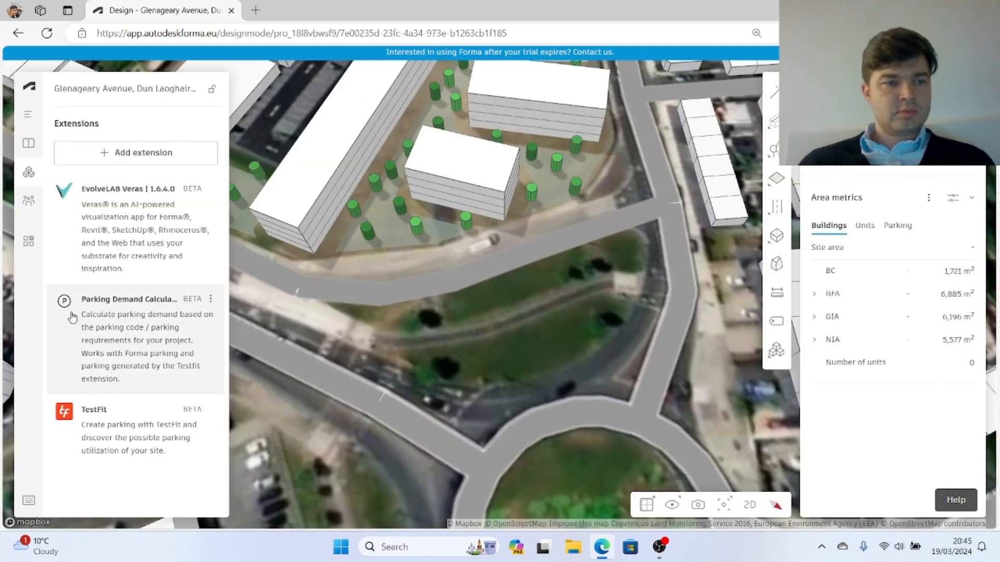
# Read the usage notes of the Parking Demand Calculator and TestFit extensions
pyautogui.click(115, 312)
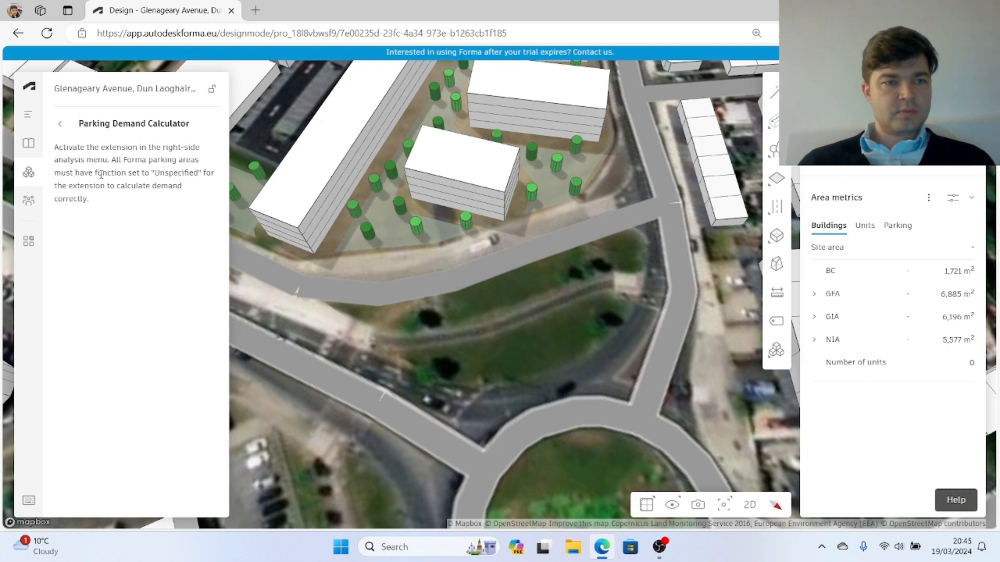
pyautogui.click(61, 125)
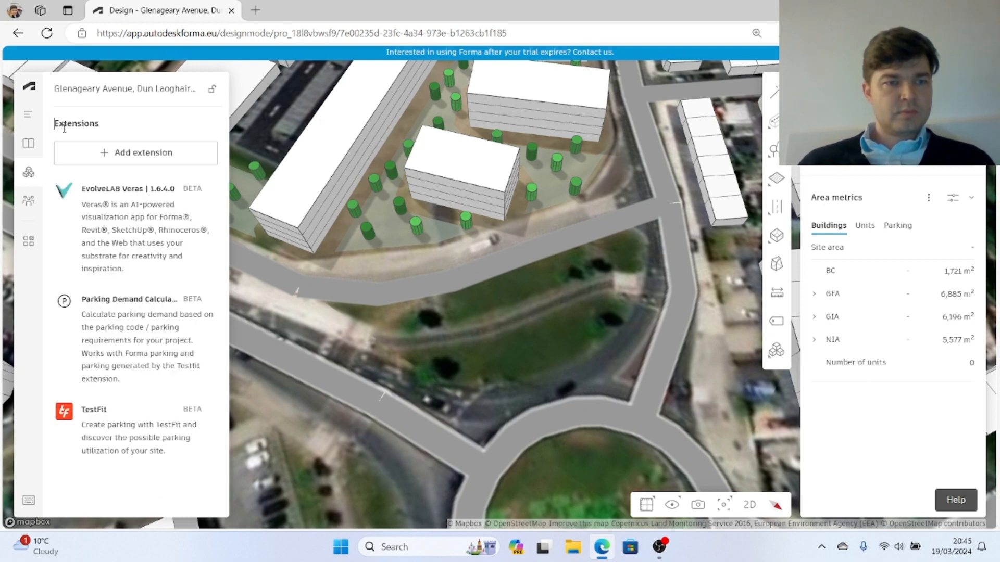
pyautogui.click(112, 420)
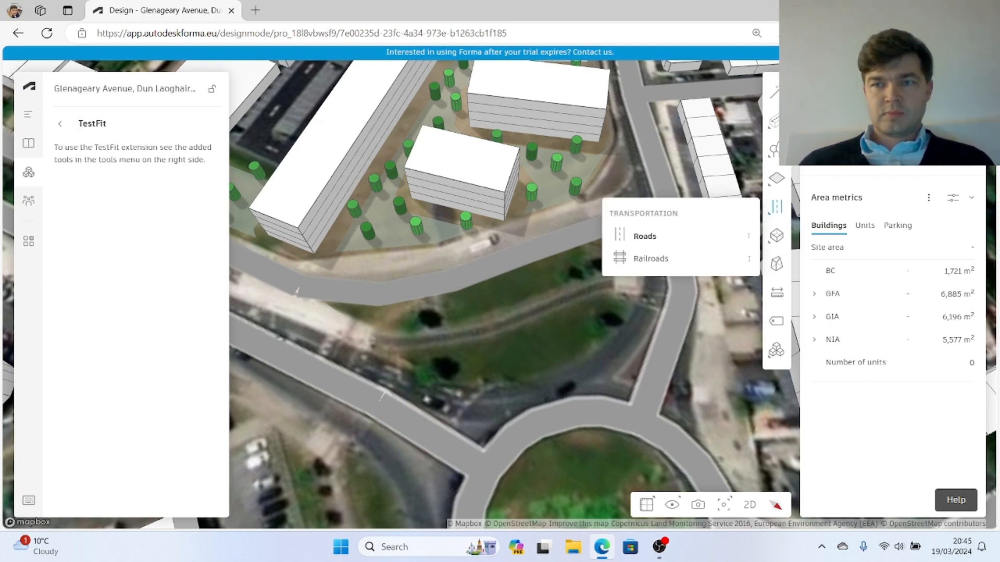
# Try to draw a TestFit parking polygon over the green between the access road and the roundabout
pyautogui.moveTo(767, 362)
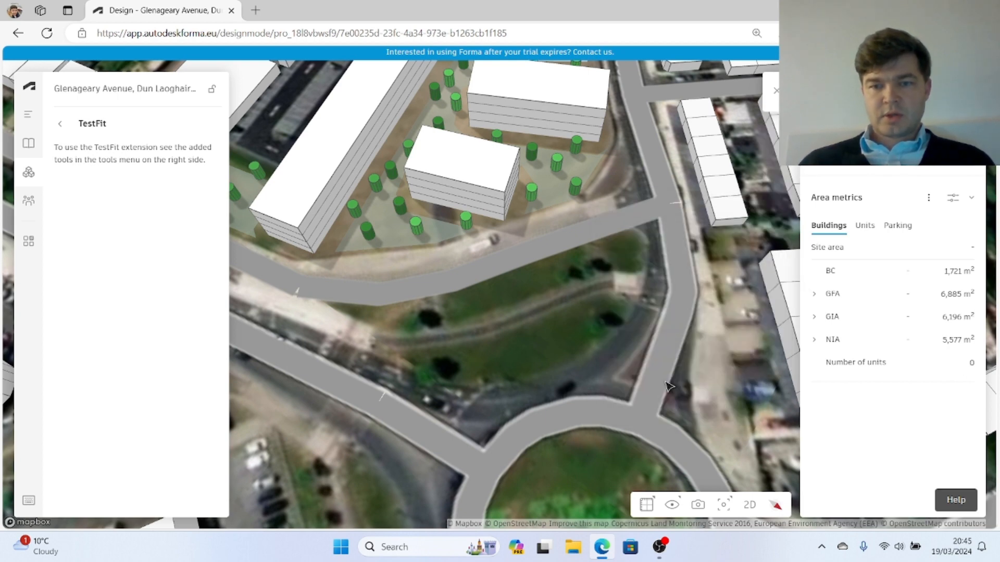
pyautogui.moveTo(703, 297); pyautogui.dragTo(435, 314)
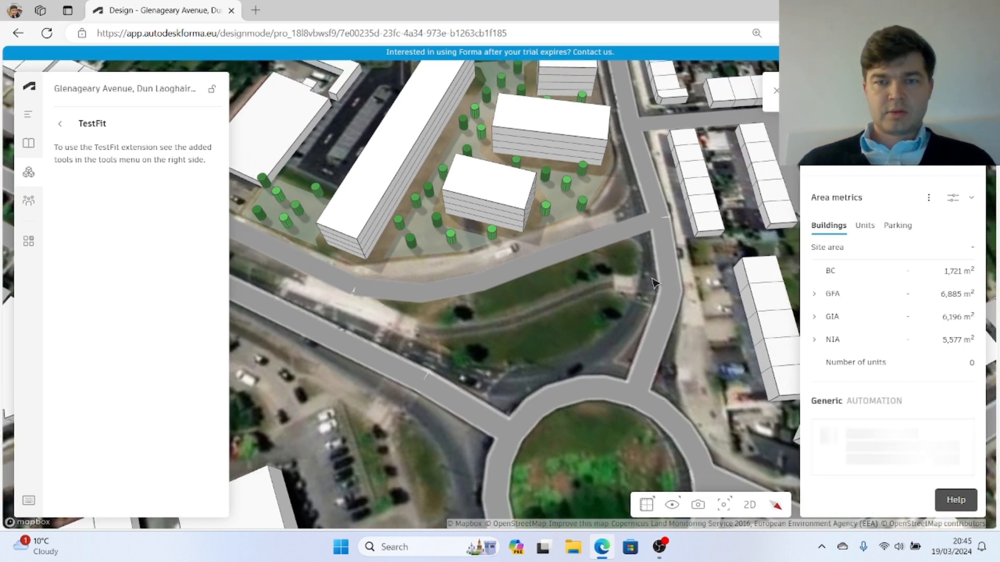
pyautogui.scroll(1, 752, 198)
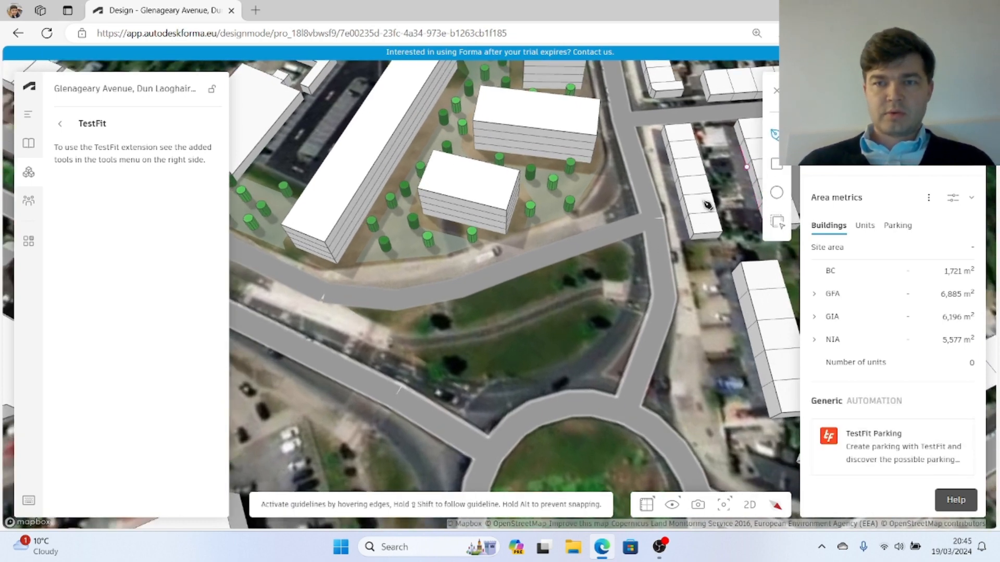
pyautogui.click(639, 241)
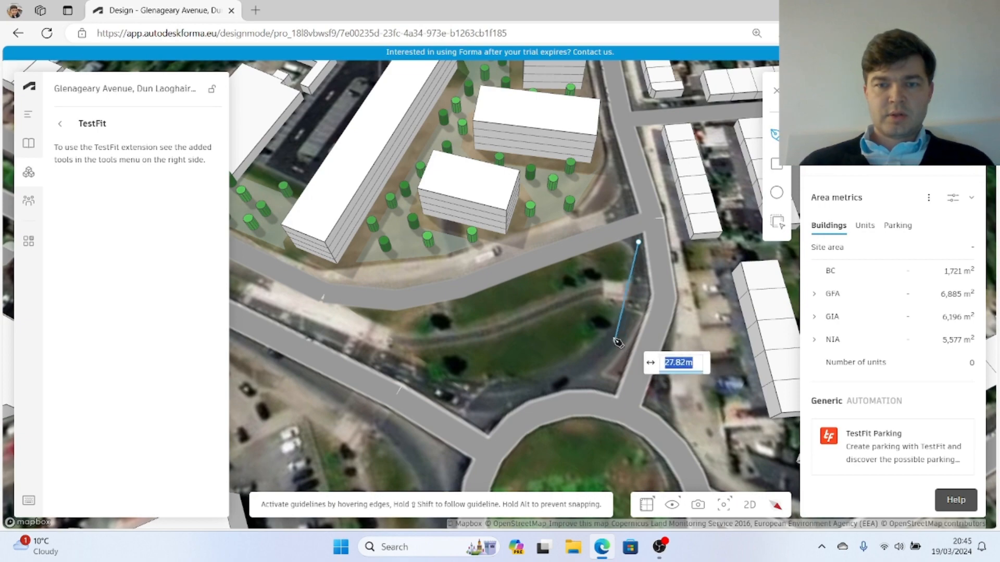
pyautogui.scroll(-2, 614, 339)
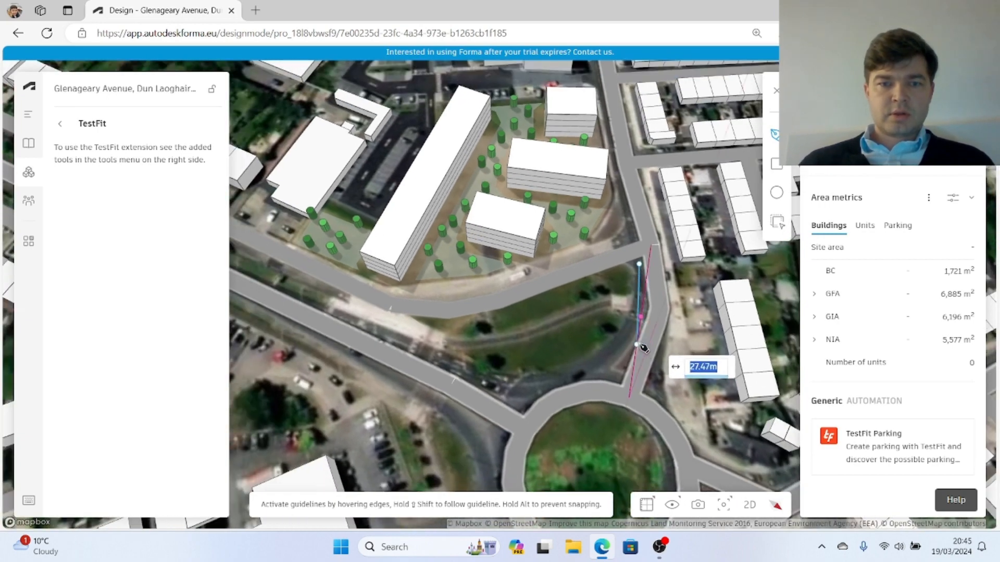
pyautogui.scroll(-1, 622, 304)
pyautogui.scroll(1, 621, 304)
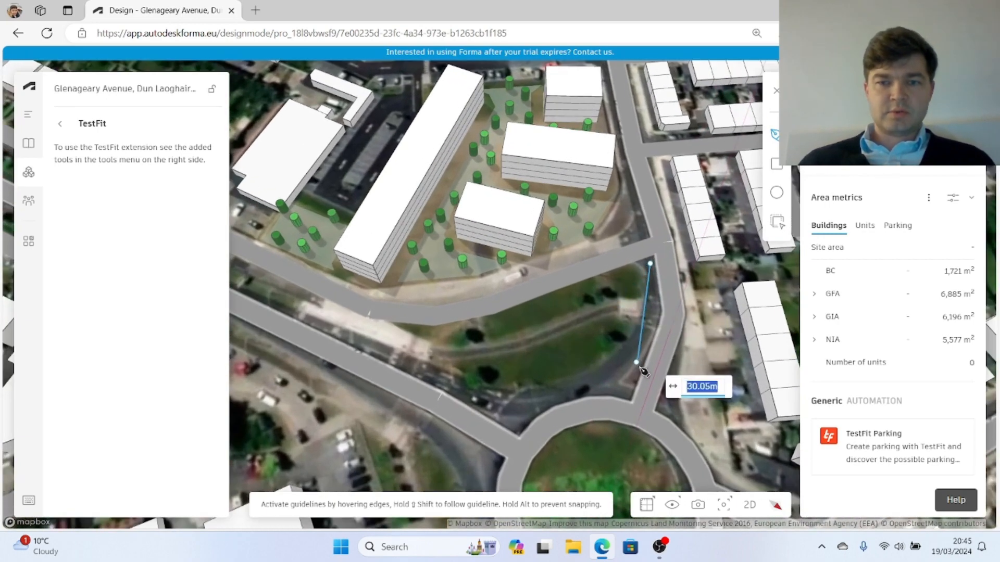
pyautogui.click(637, 332)
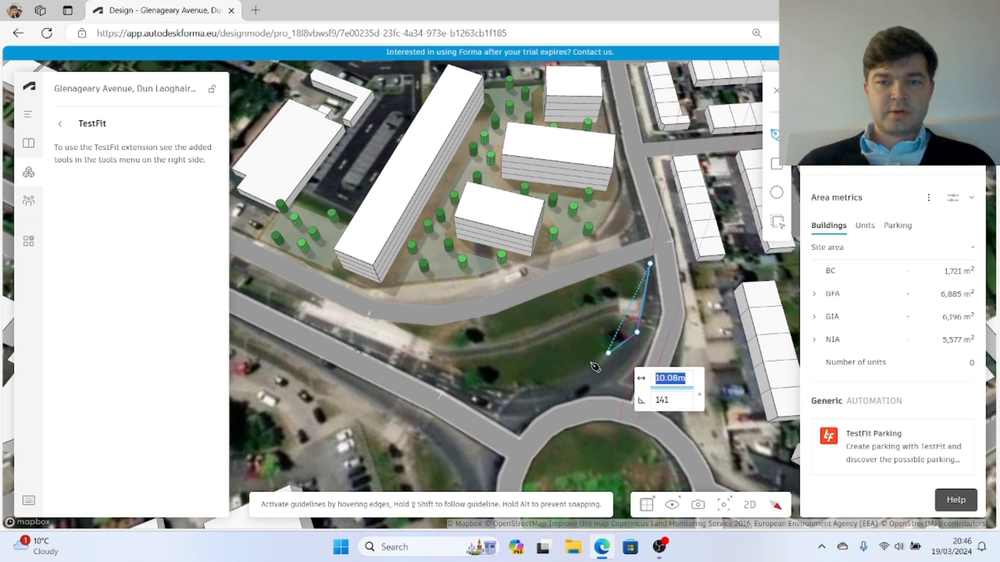
pyautogui.click(548, 378)
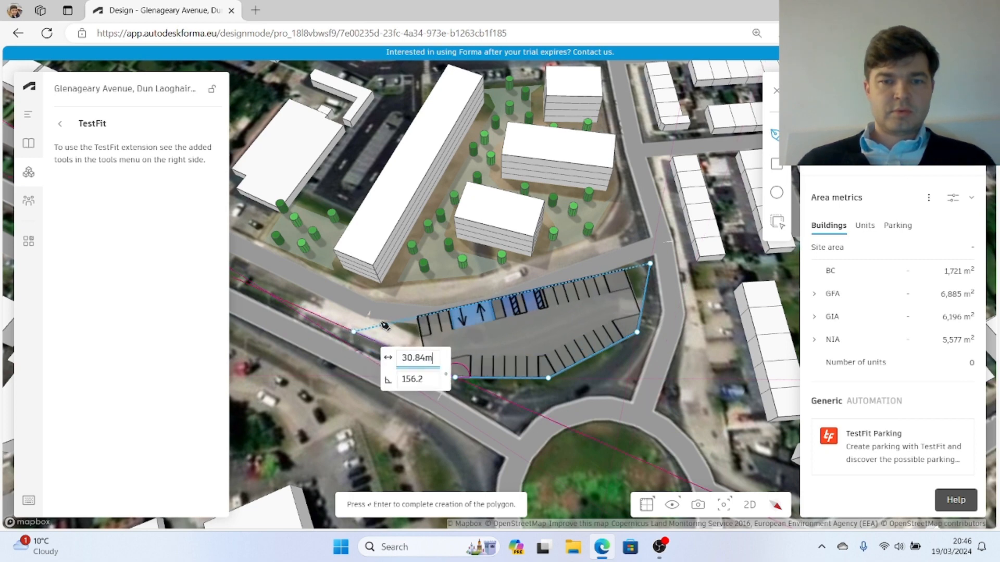
pyautogui.click(353, 332)
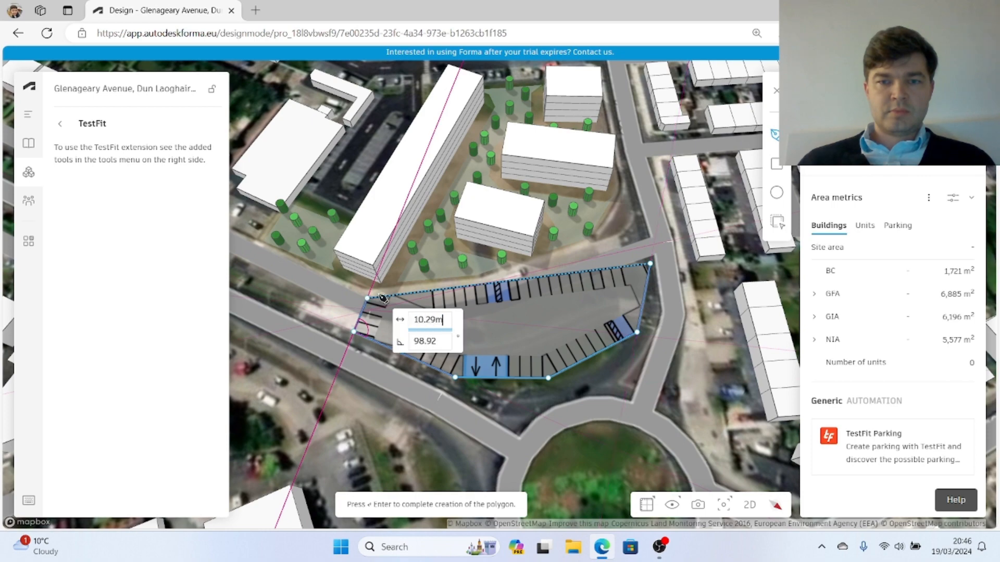
pyautogui.doubleClick(387, 296)
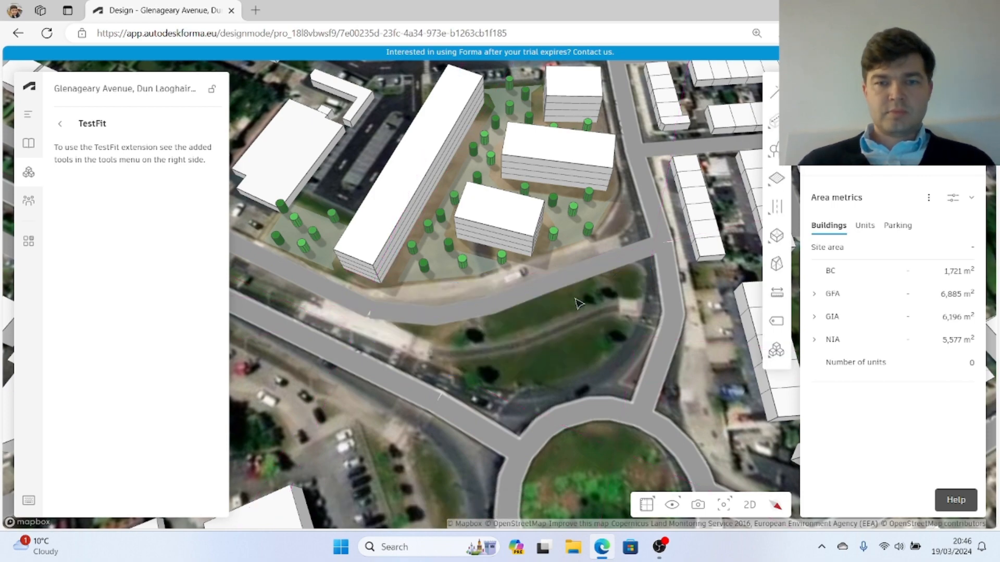
# Create a new empty proposal on the existing base and frame the vacant plot
pyautogui.scroll(-2, 522, 355)
pyautogui.moveTo(552, 350); pyautogui.dragTo(665, 386, button='right')
pyautogui.moveTo(436, 117); pyautogui.dragTo(474, 176)
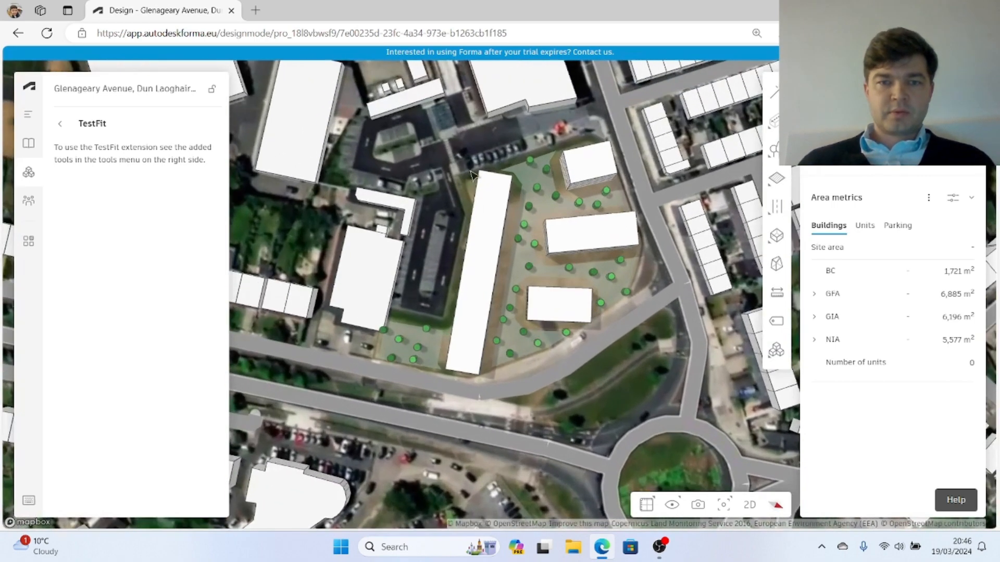
pyautogui.scroll(1, 473, 176)
pyautogui.moveTo(639, 394); pyautogui.dragTo(606, 366, button='right')
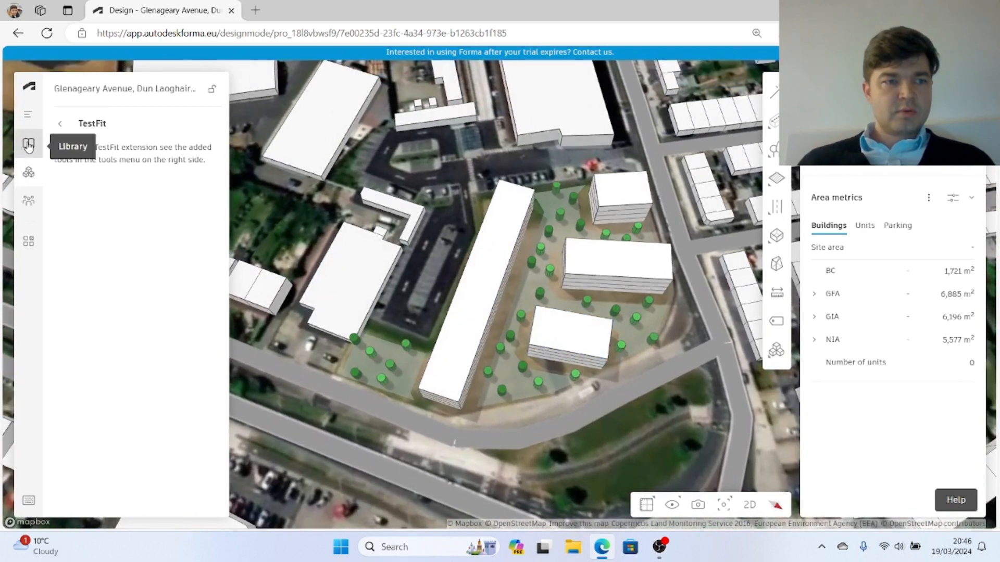
pyautogui.click(29, 146)
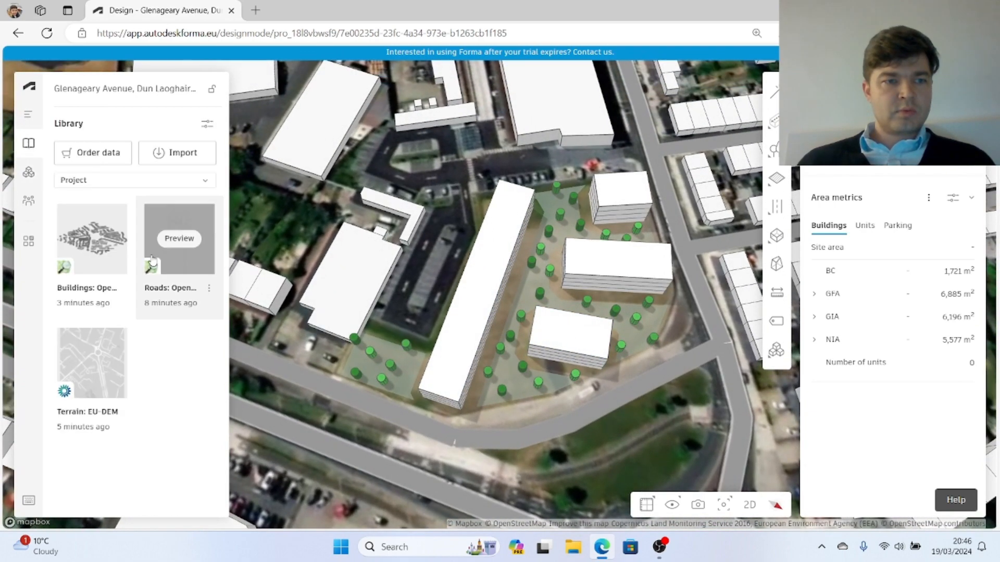
pyautogui.click(29, 115)
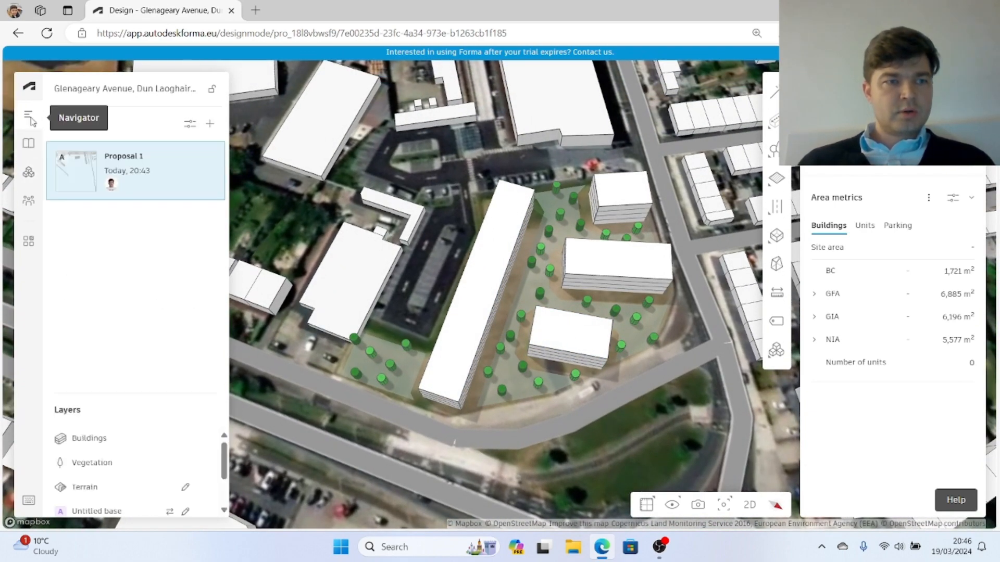
pyautogui.click(205, 127)
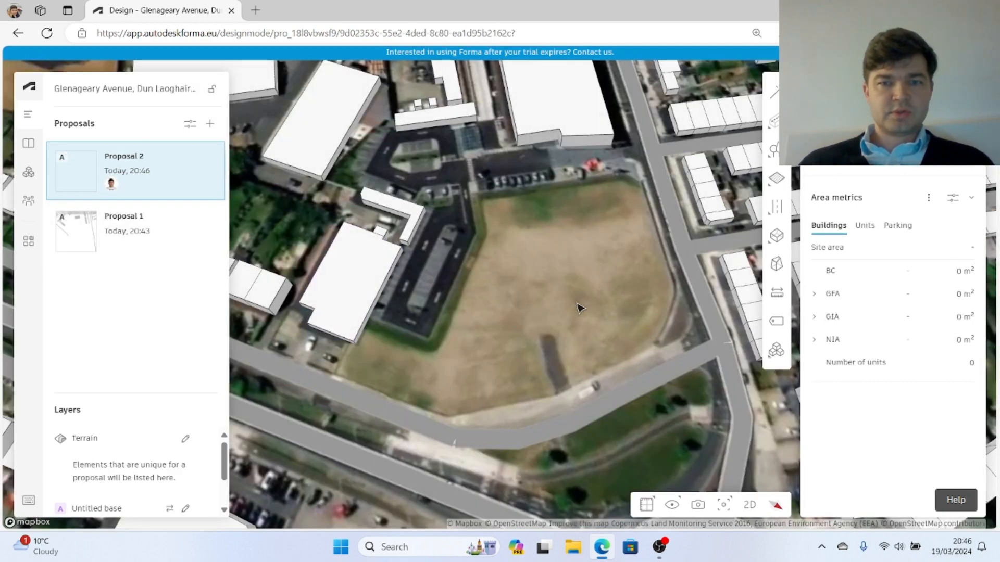
pyautogui.moveTo(581, 308); pyautogui.dragTo(560, 297)
pyautogui.scroll(3, 613, 277)
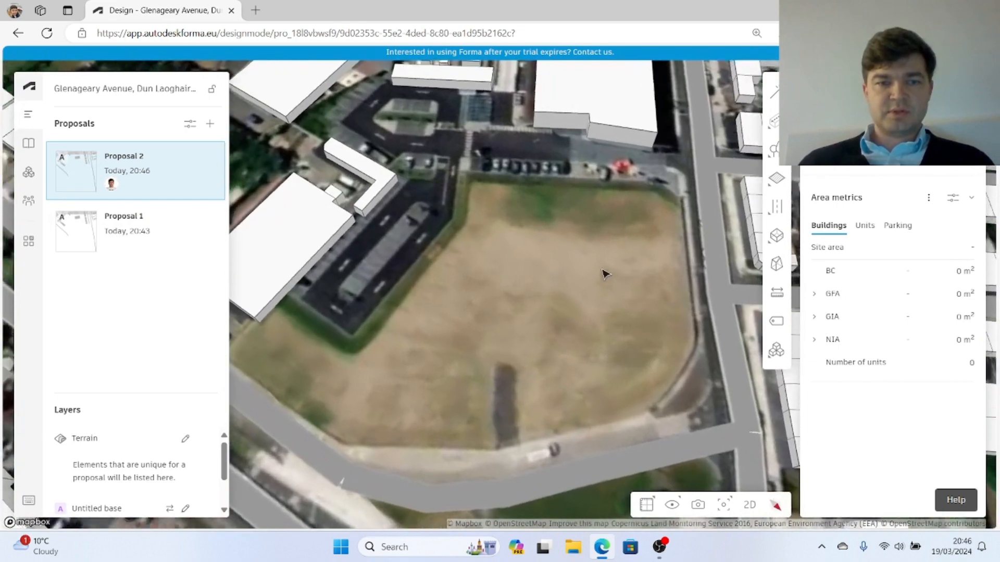
# Generate a TestFit Parking layout by outlining the entire vacant plot with a polygon, following its edges around the existing car park and roads
pyautogui.scroll(-5, 603, 273)
pyautogui.click(776, 351)
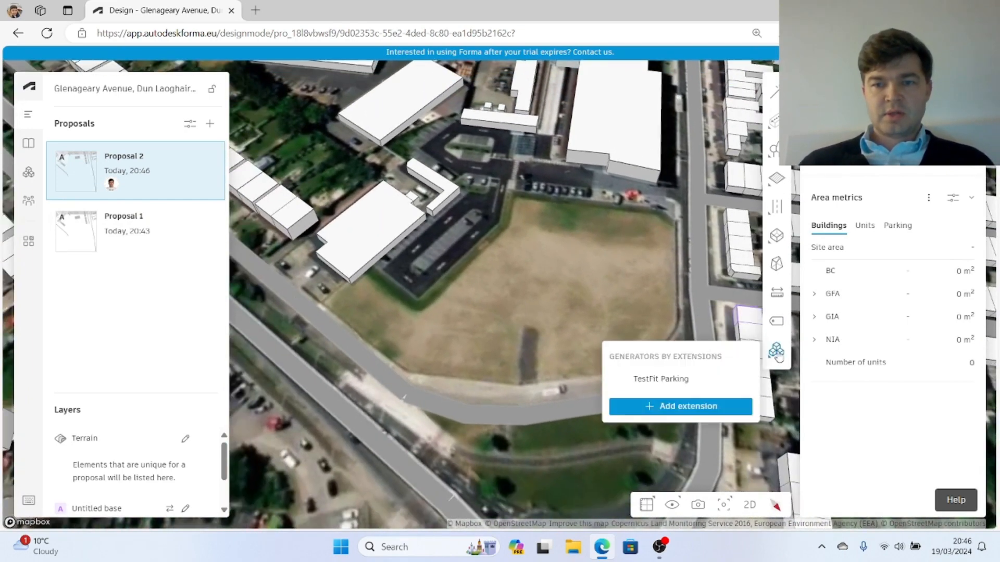
pyautogui.click(661, 378)
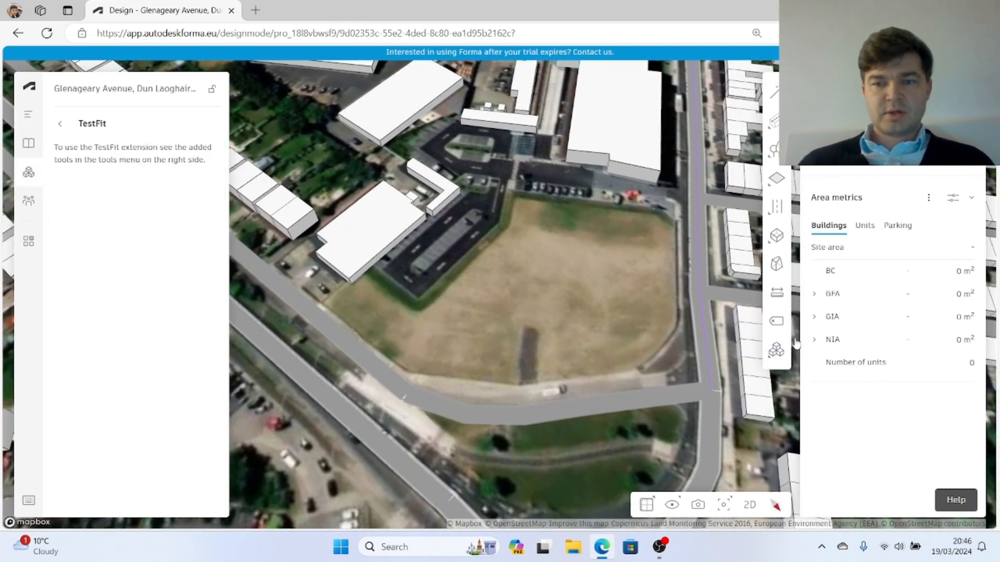
pyautogui.click(776, 351)
pyautogui.click(677, 380)
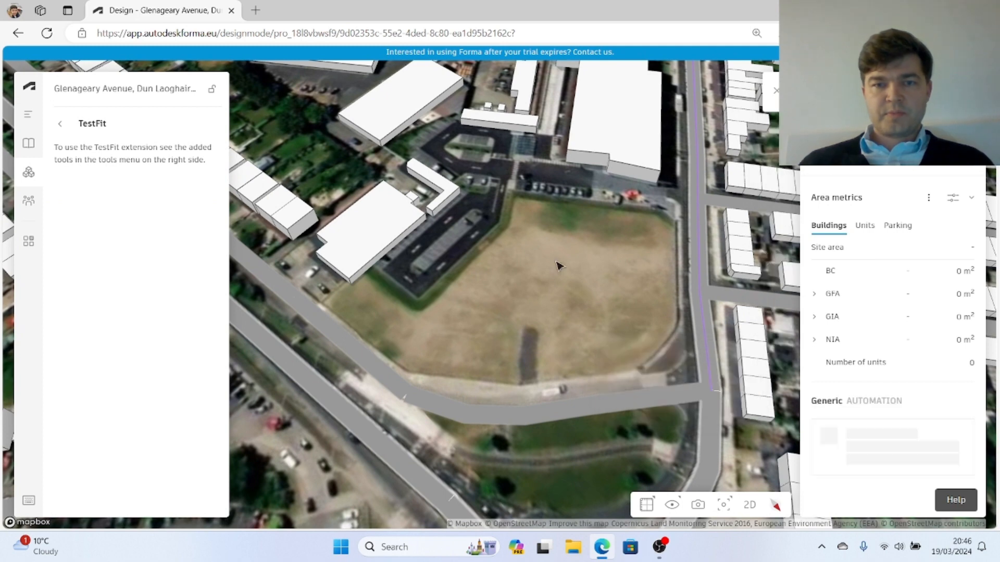
pyautogui.click(514, 197)
pyautogui.click(509, 228)
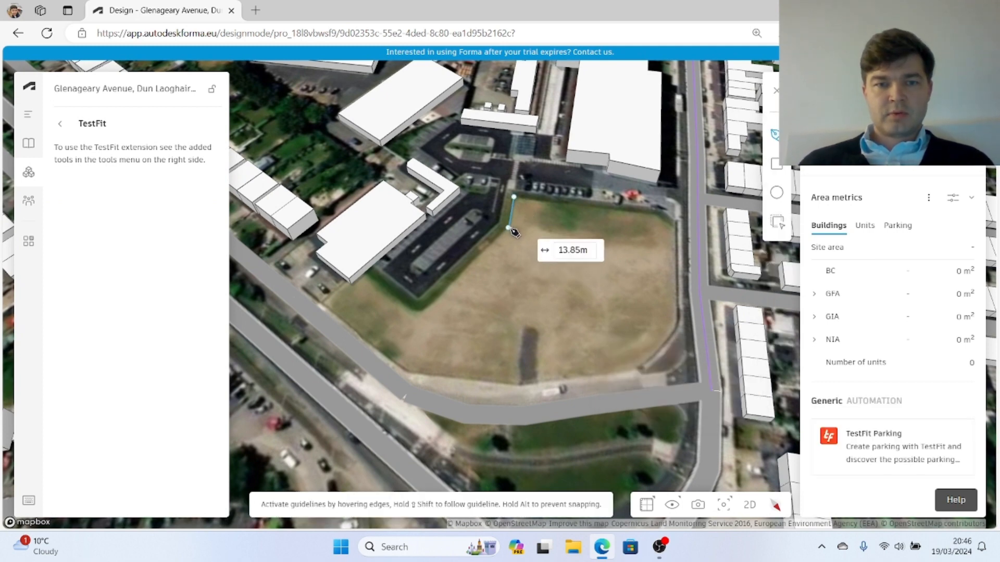
pyautogui.click(420, 312)
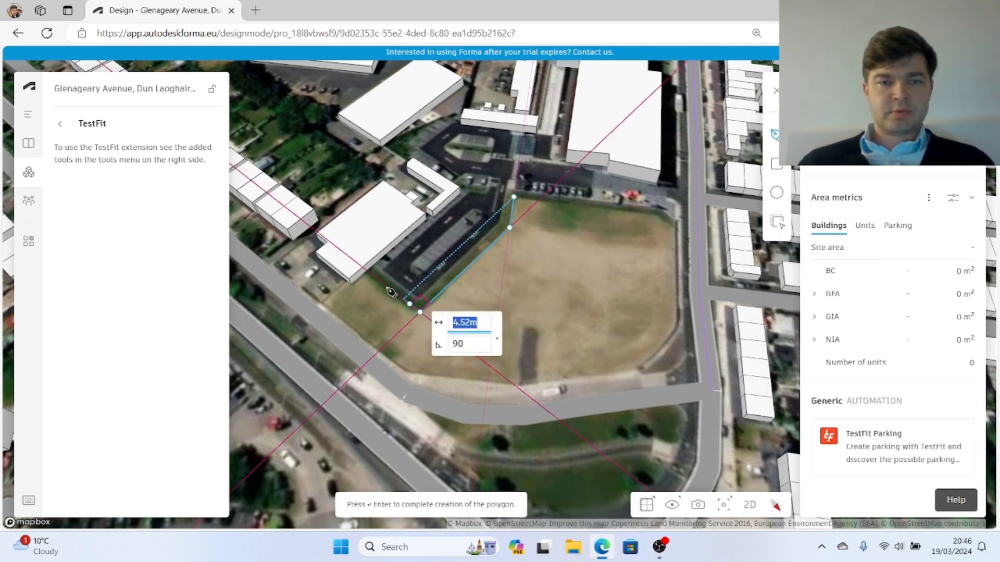
pyautogui.click(374, 277)
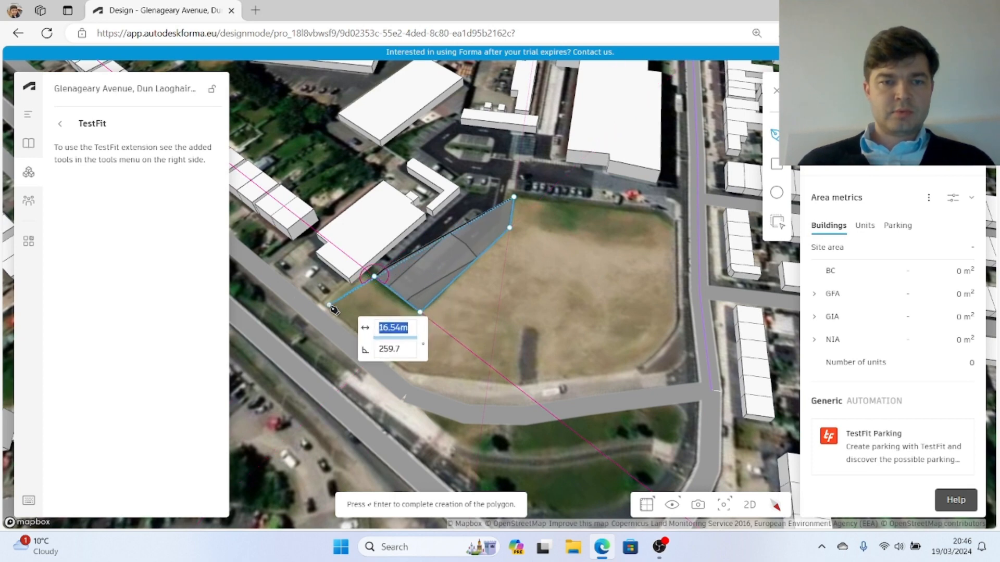
pyautogui.click(333, 311)
pyautogui.click(405, 371)
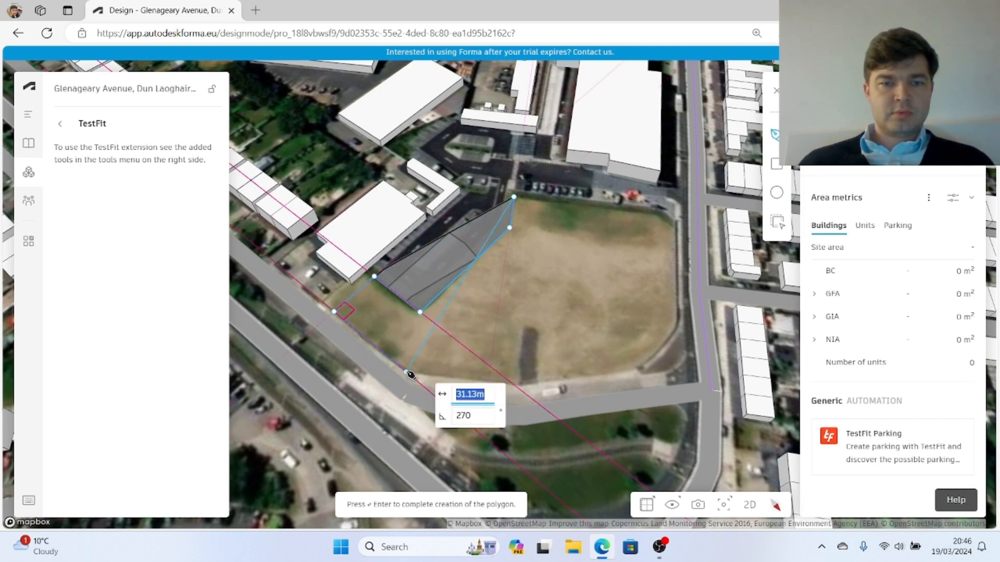
pyautogui.click(517, 388)
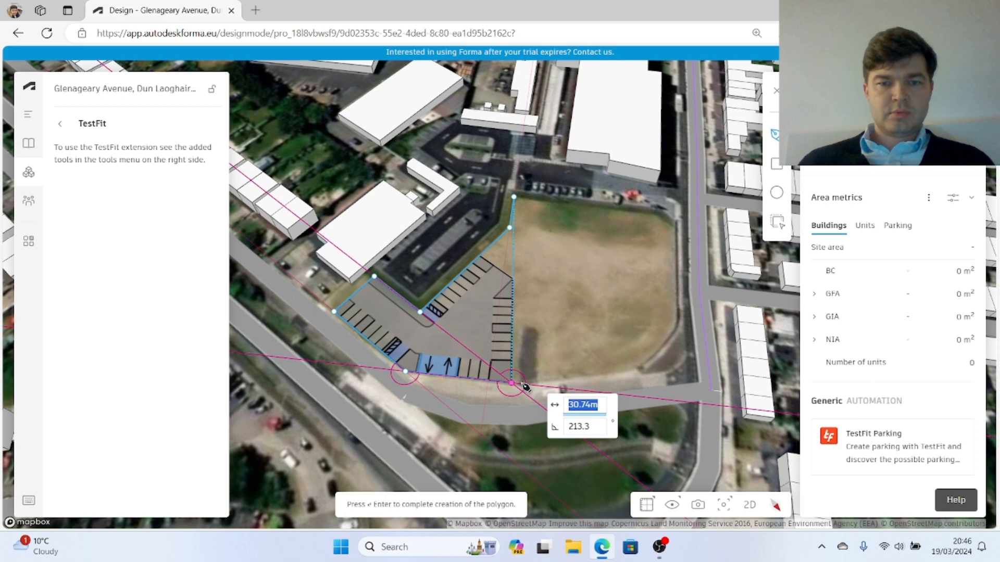
pyautogui.click(640, 367)
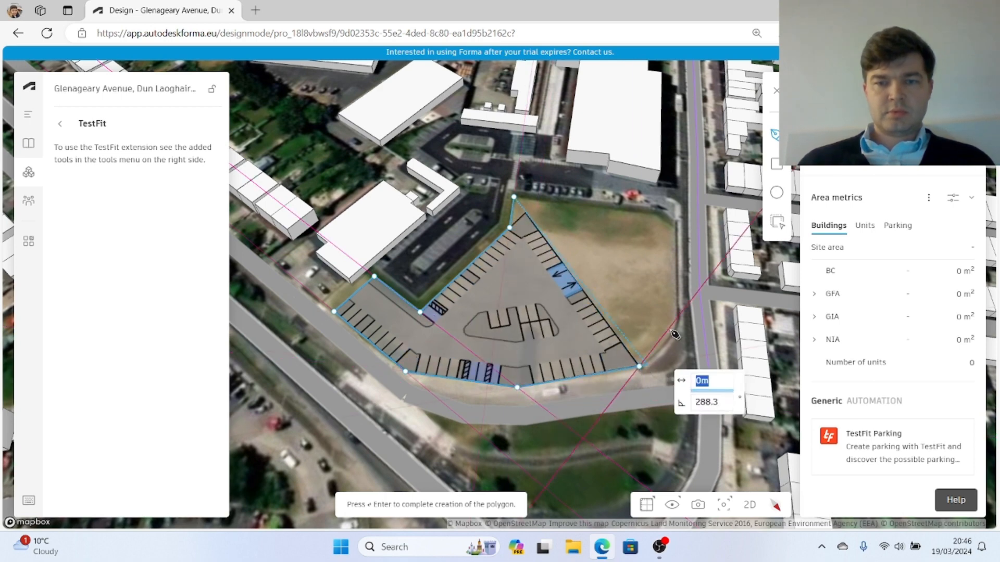
pyautogui.click(677, 320)
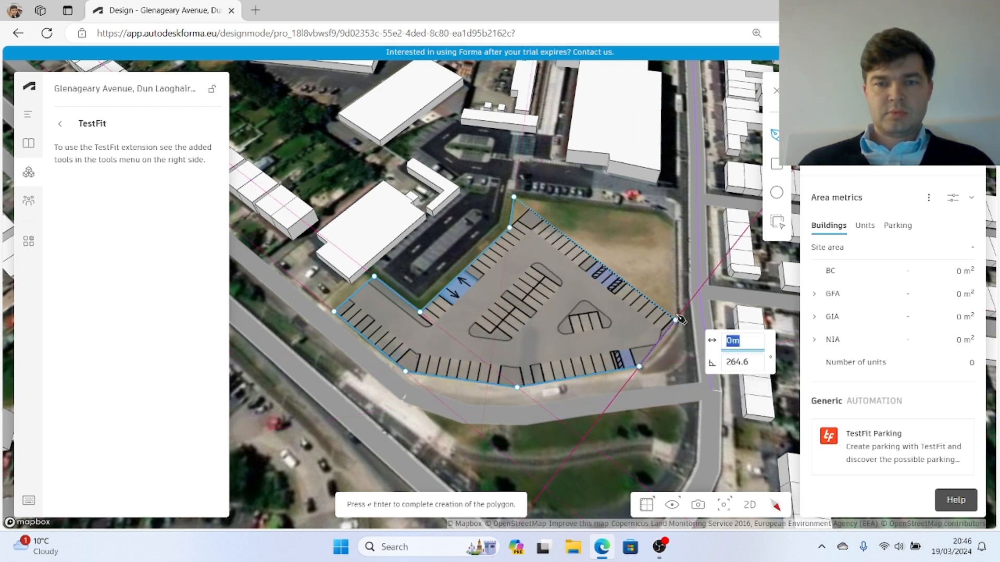
pyautogui.click(672, 231)
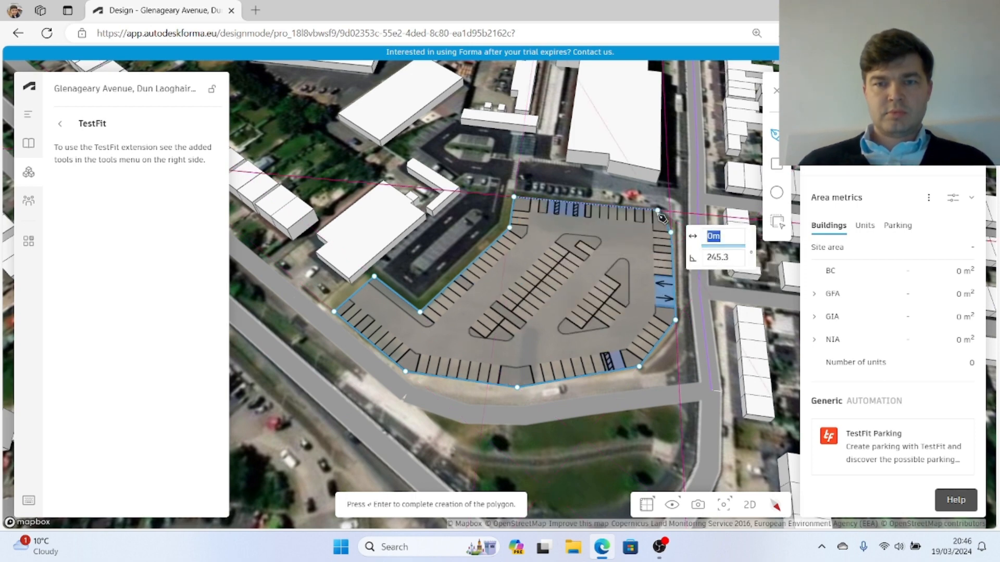
pyautogui.click(659, 214)
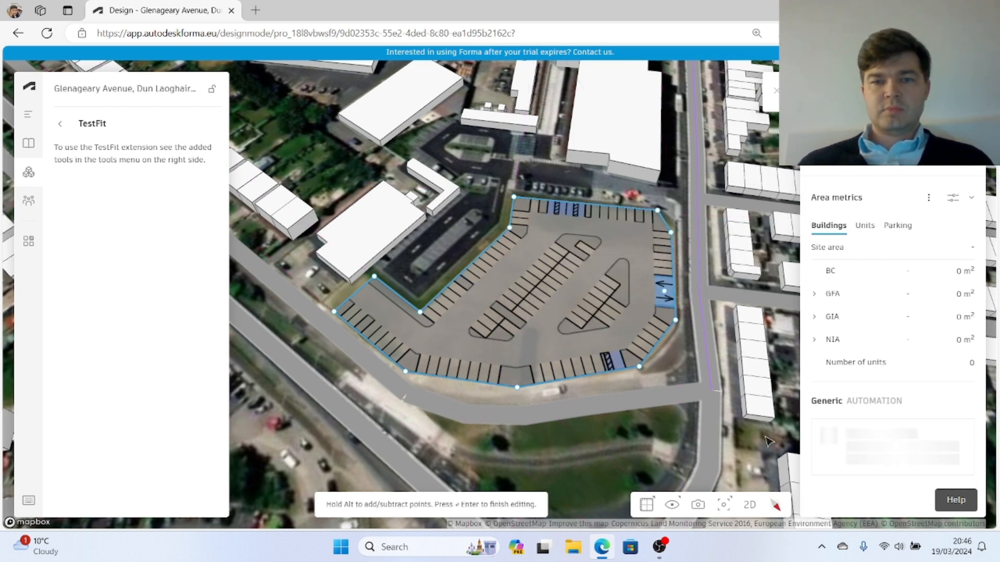
# Examine the generated parking layout from several sides, checking its bays, islands and entrance against the surrounding roads and roundabout
pyautogui.moveTo(678, 424); pyautogui.dragTo(576, 228, button='right')
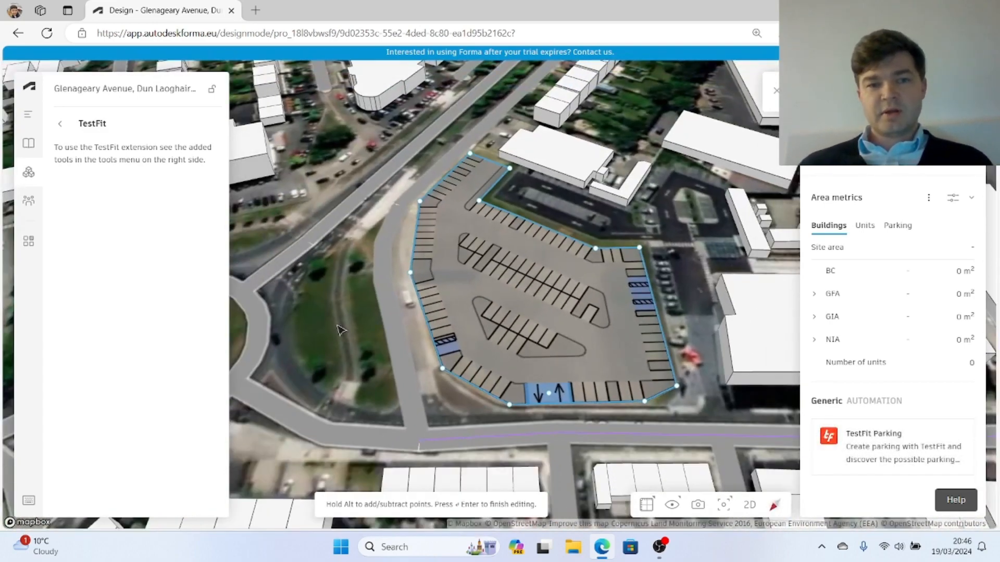
pyautogui.scroll(5, 339, 329)
pyautogui.moveTo(376, 367); pyautogui.dragTo(525, 393, button='right')
pyautogui.scroll(-3, 657, 377)
pyautogui.moveTo(620, 392); pyautogui.dragTo(514, 396, button='right')
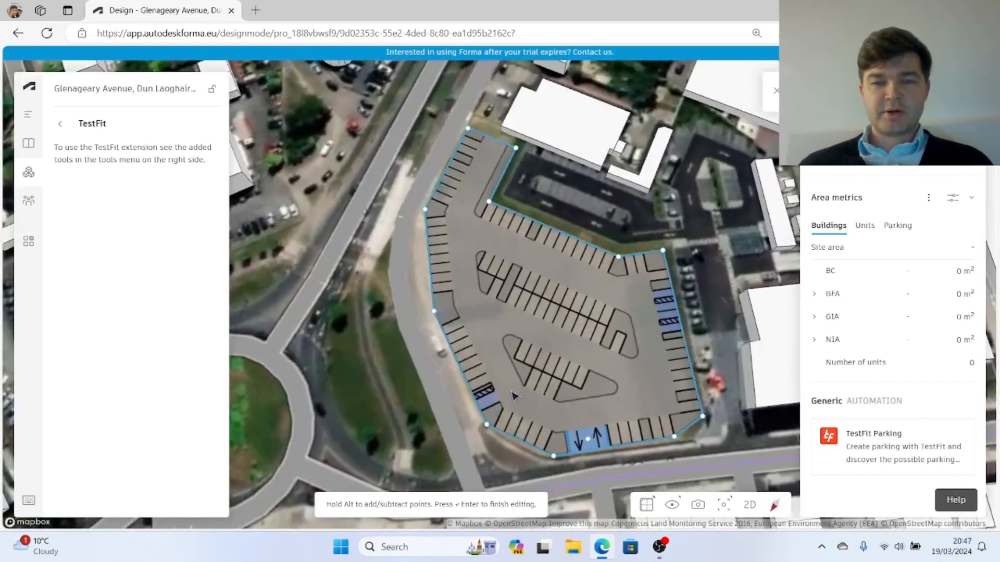
pyautogui.scroll(-2, 514, 397)
pyautogui.scroll(5, 643, 432)
pyautogui.moveTo(645, 435); pyautogui.dragTo(623, 328, button='right')
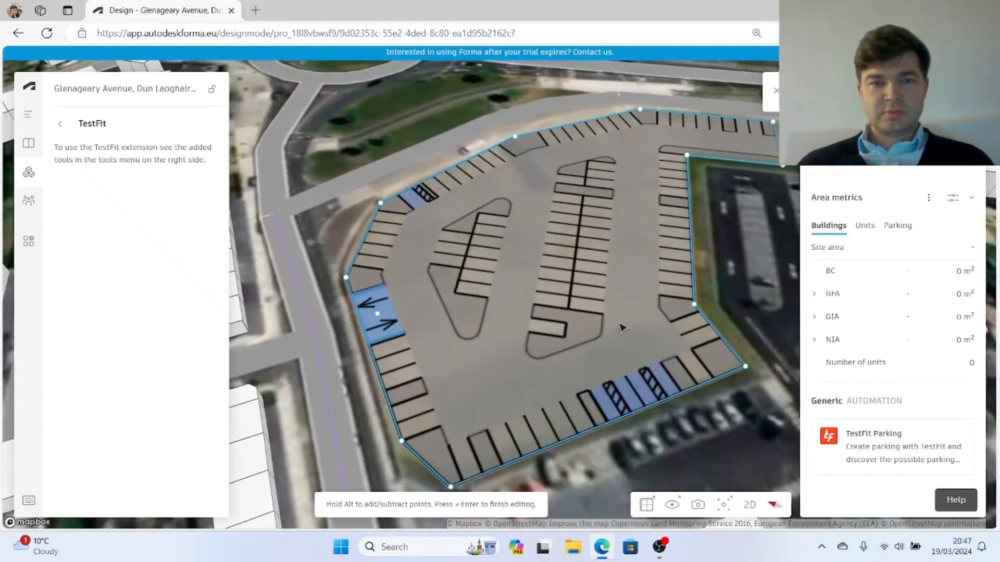
pyautogui.scroll(-4, 623, 328)
pyautogui.moveTo(461, 307); pyautogui.dragTo(795, 374, button='right')
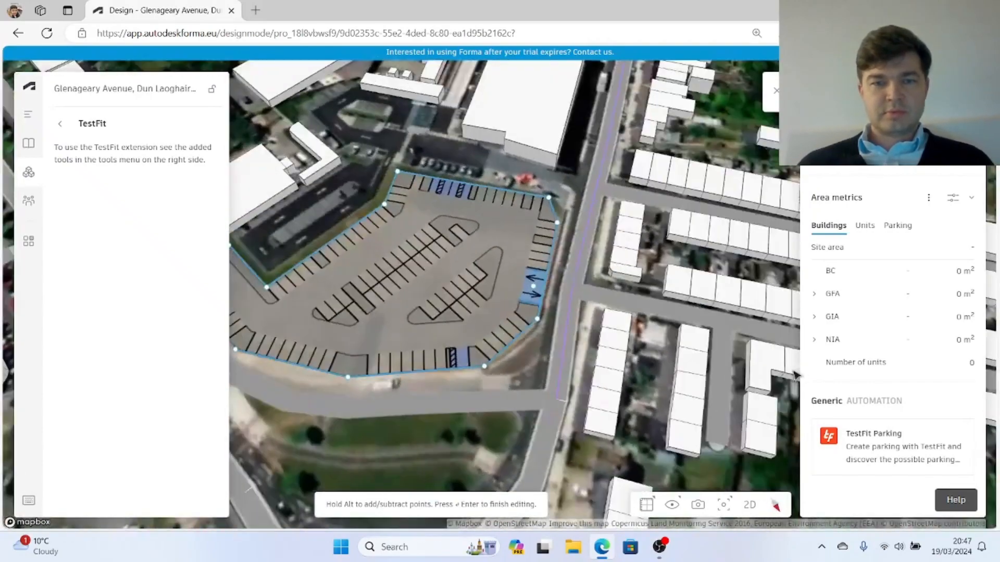
pyautogui.scroll(-3, 728, 334)
pyautogui.scroll(3, 431, 403)
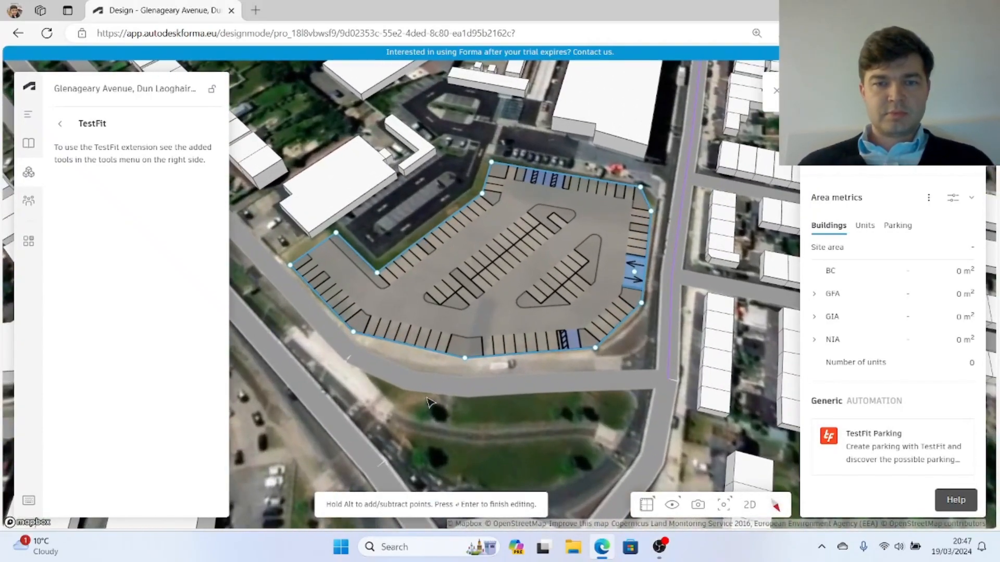
pyautogui.moveTo(455, 369); pyautogui.dragTo(394, 397, button='right')
pyautogui.scroll(-3, 547, 312)
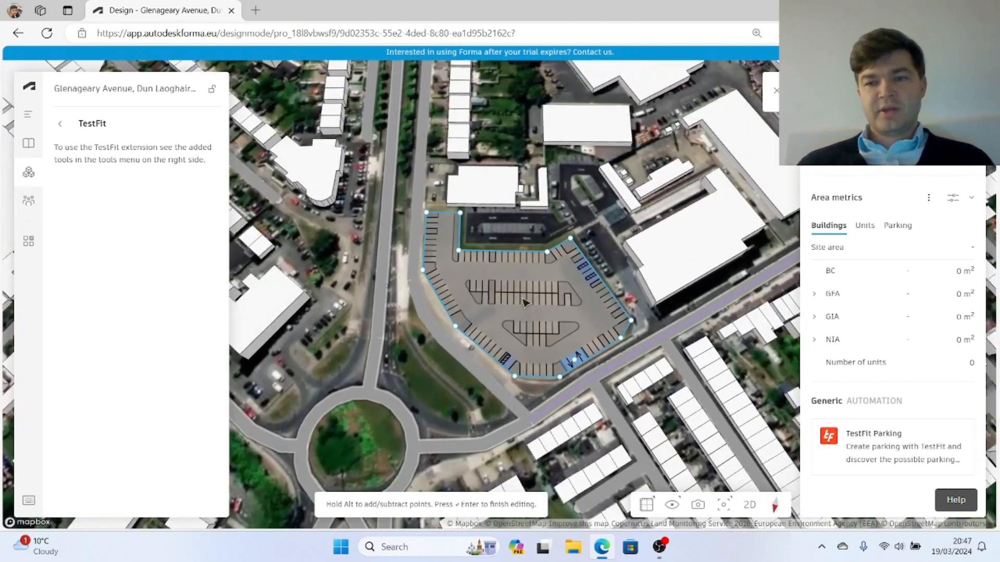
pyautogui.moveTo(405, 368); pyautogui.dragTo(539, 338, button='right')
pyautogui.scroll(-2, 570, 404)
pyautogui.scroll(5, 610, 356)
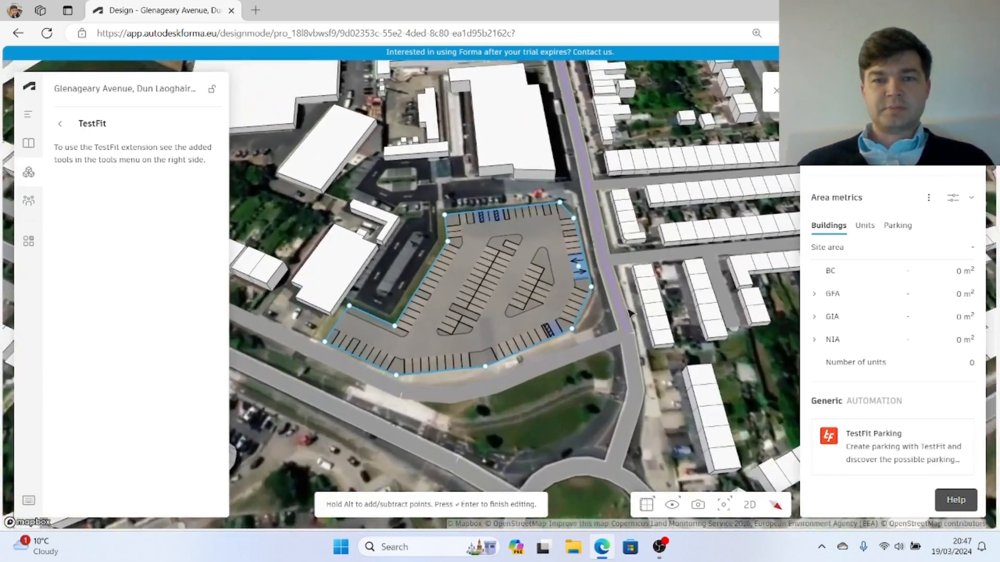
pyautogui.moveTo(592, 392)
pyautogui.mouseDown(button='right')
pyautogui.moveTo(563, 370)
pyautogui.moveTo(573, 398)
pyautogui.moveTo(587, 401)
pyautogui.mouseUp(button='right')
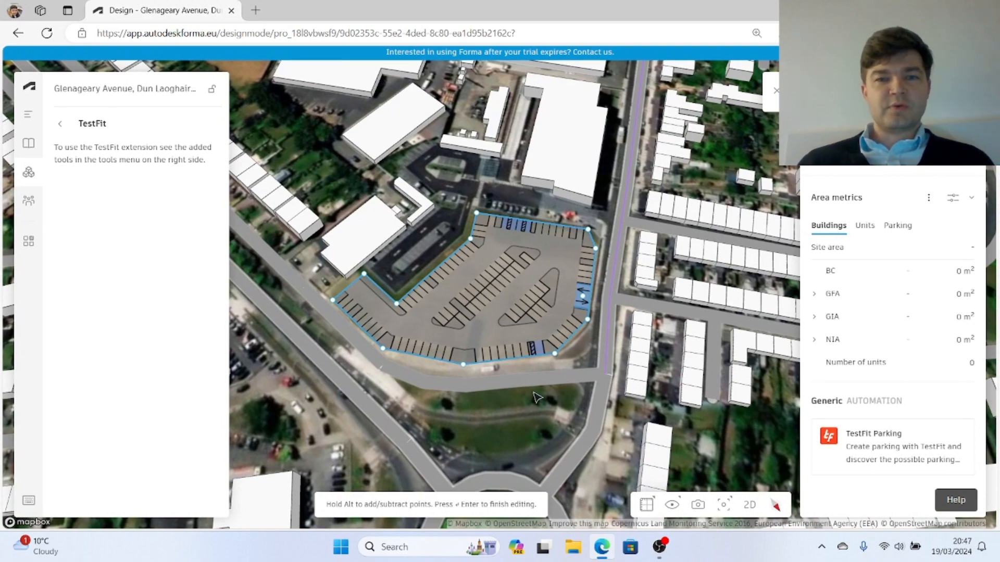
pyautogui.moveTo(527, 409); pyautogui.dragTo(475, 344, button='right')
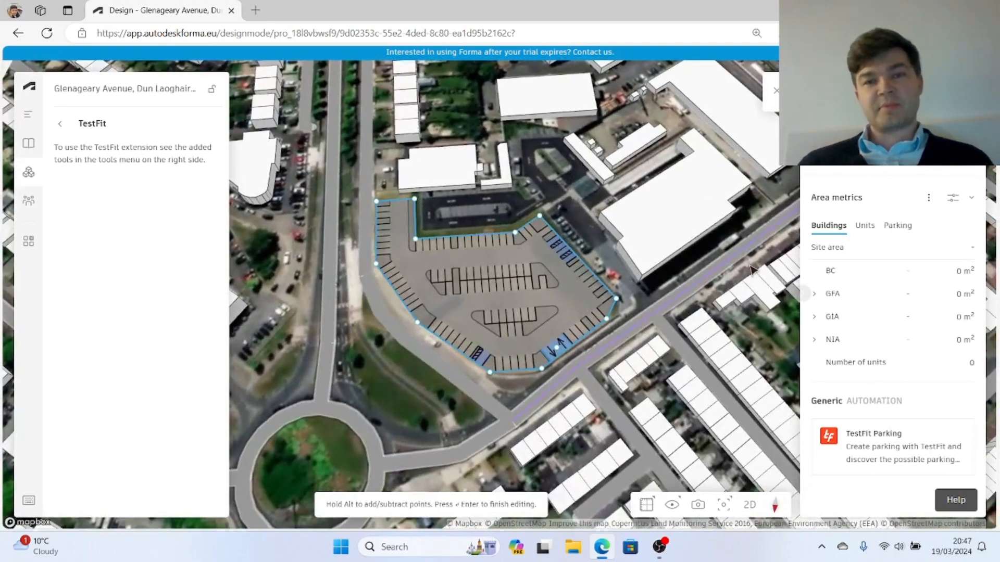
pyautogui.moveTo(592, 224); pyautogui.dragTo(570, 228, button='right')
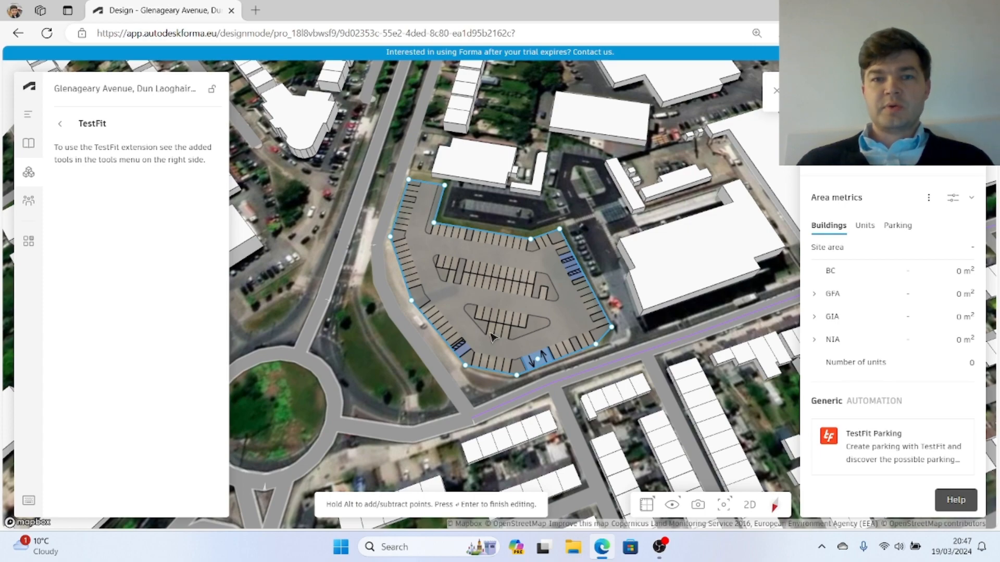
pyautogui.scroll(-5, 685, 346)
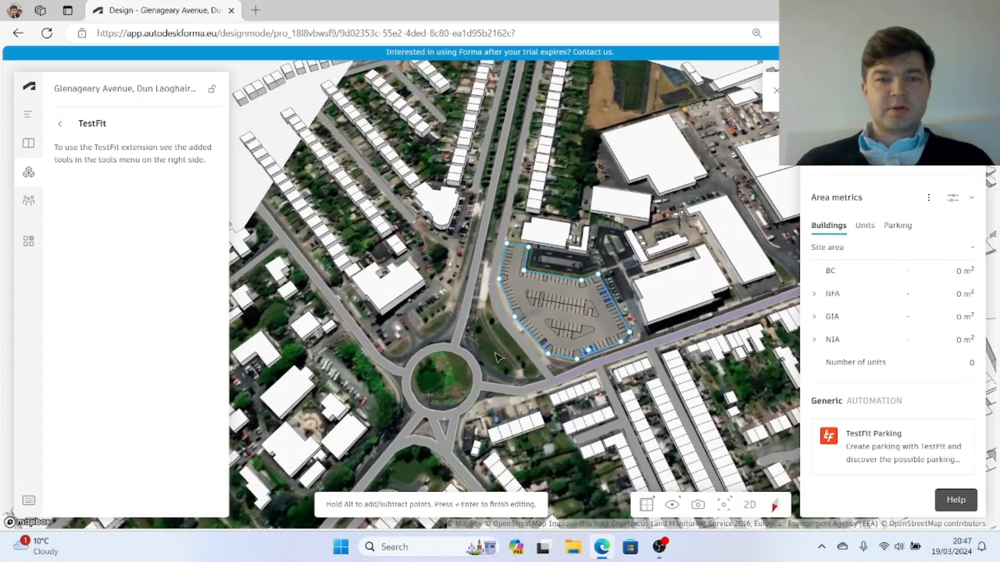
pyautogui.moveTo(499, 355); pyautogui.dragTo(647, 286, button='right')
pyautogui.scroll(5, 589, 346)
pyautogui.moveTo(630, 313); pyautogui.dragTo(552, 343, button='right')
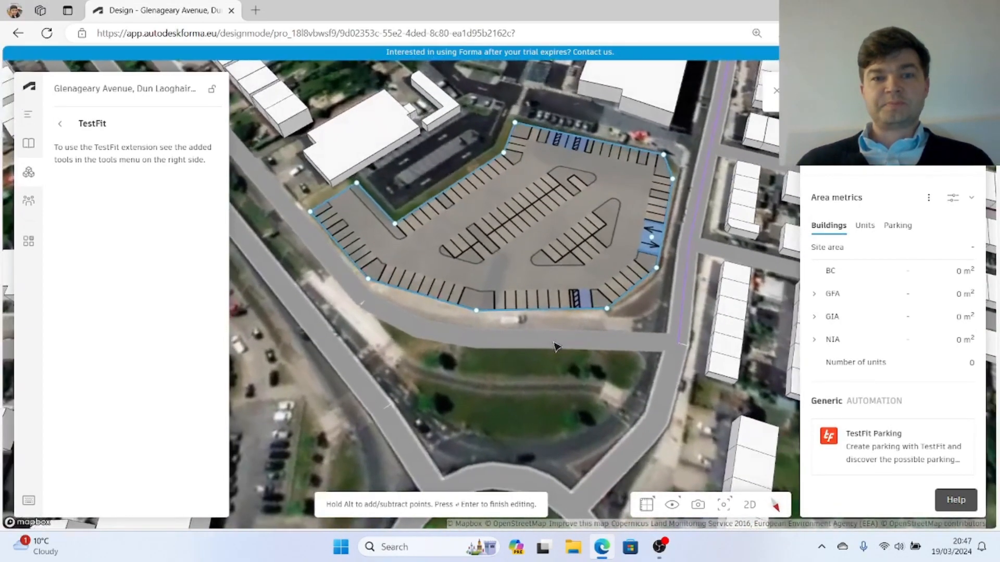
pyautogui.scroll(-3, 544, 388)
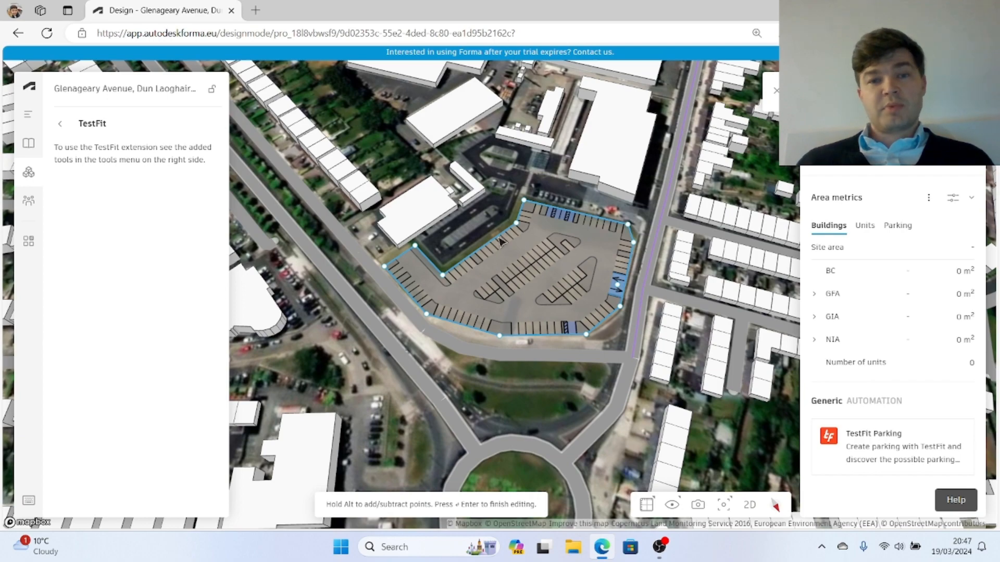
pyautogui.scroll(3, 504, 303)
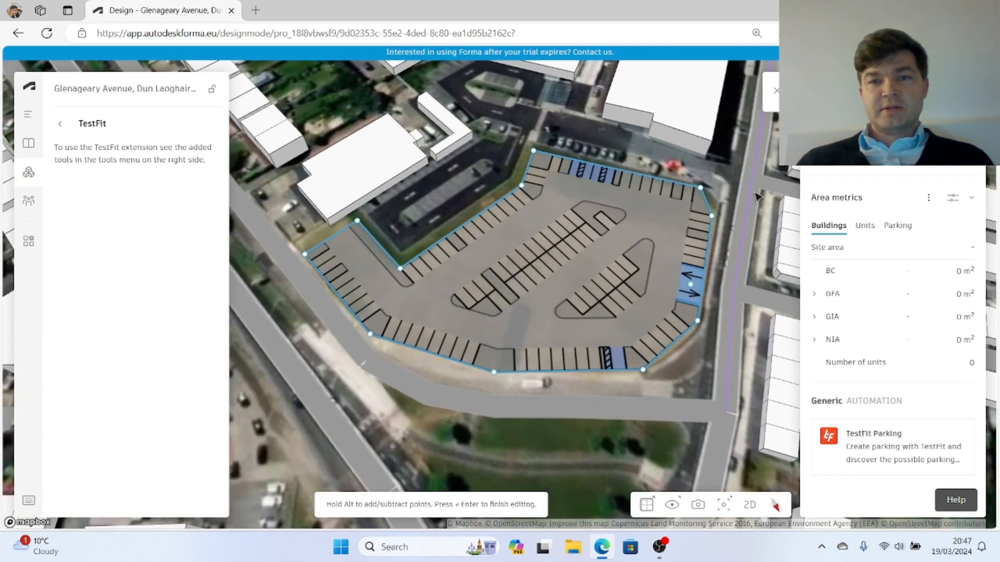
pyautogui.scroll(-5, 549, 317)
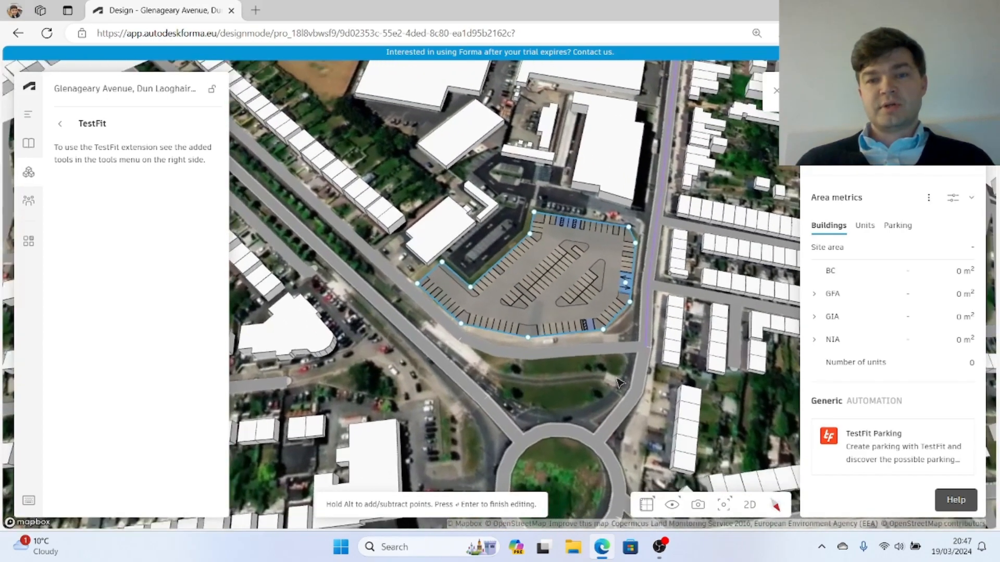
pyautogui.moveTo(617, 383); pyautogui.dragTo(582, 373, button='right')
pyautogui.scroll(4, 653, 251)
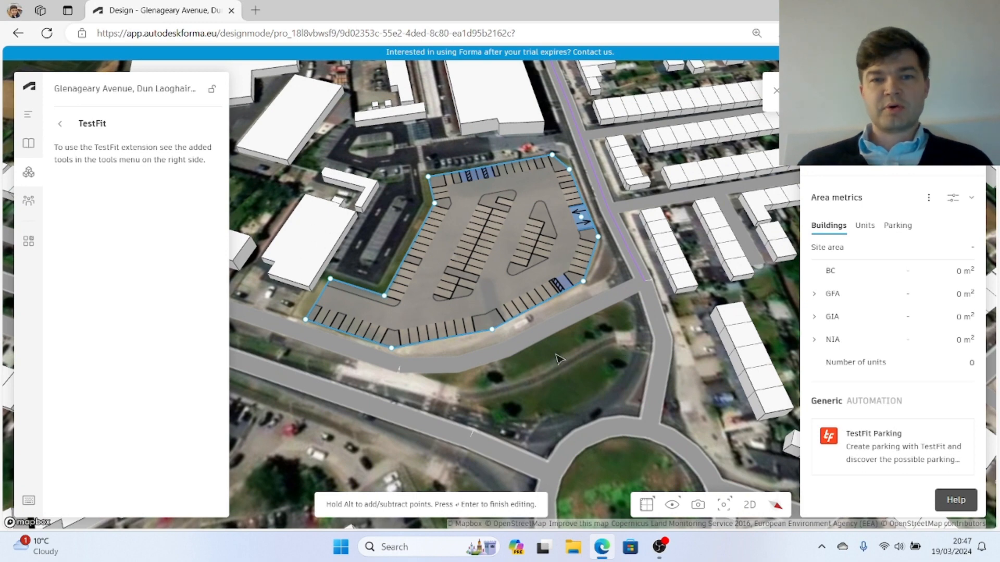
# Compare the building massing of Proposal 1 with the parking layout of Proposal 2 by switching between the two proposals
pyautogui.click(29, 149)
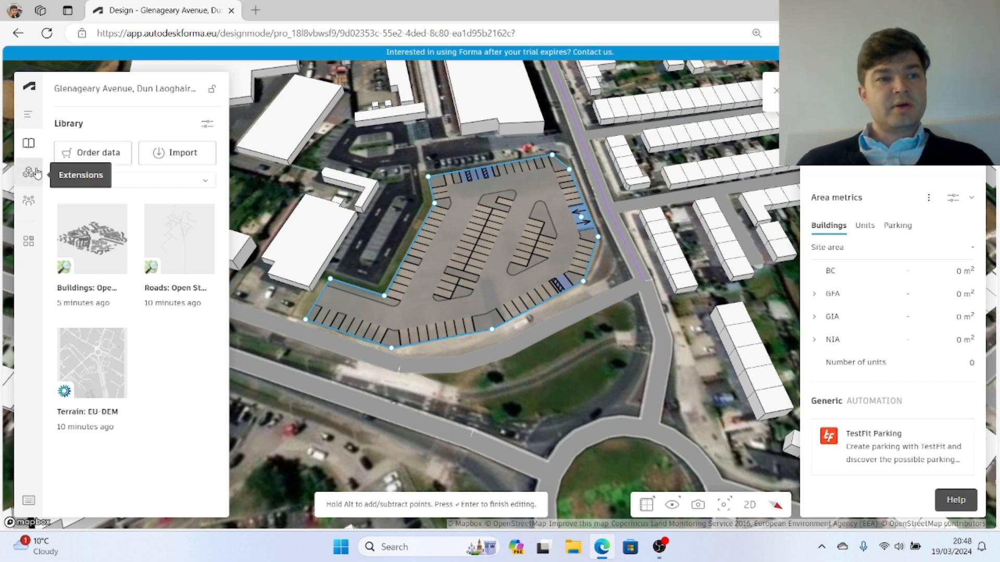
pyautogui.click(30, 125)
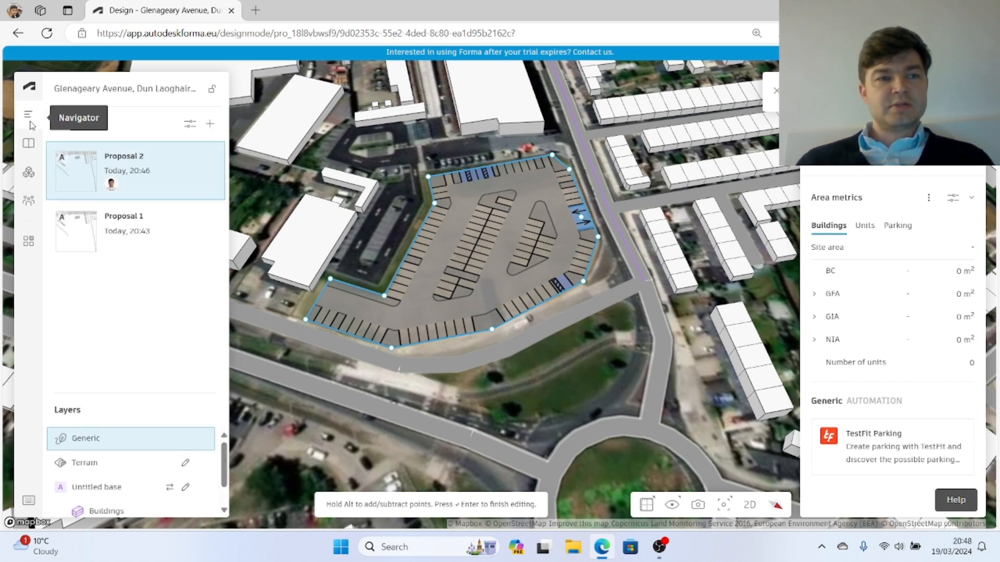
pyautogui.click(78, 245)
pyautogui.click(75, 183)
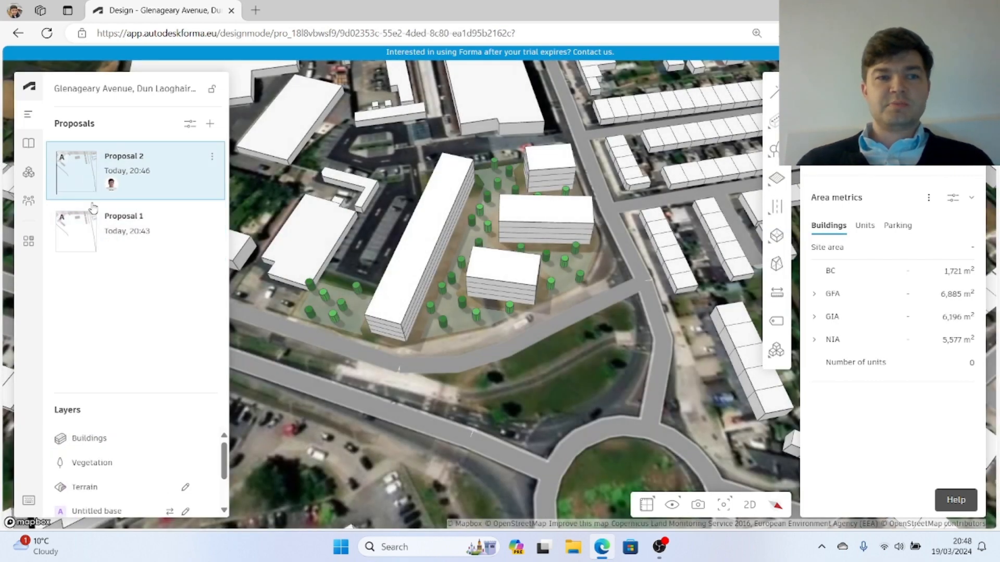
pyautogui.click(84, 234)
pyautogui.moveTo(92, 167)
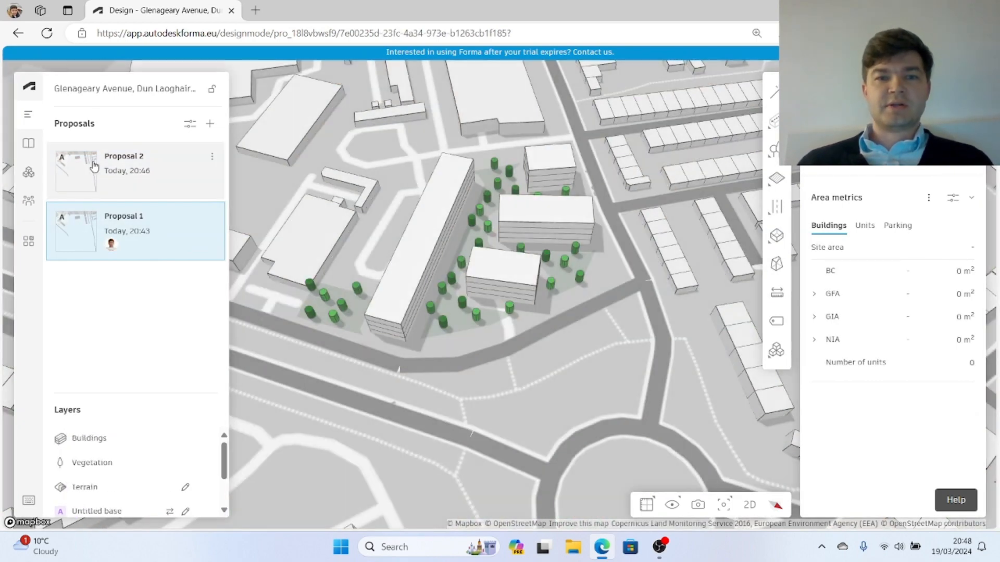
pyautogui.click(91, 186)
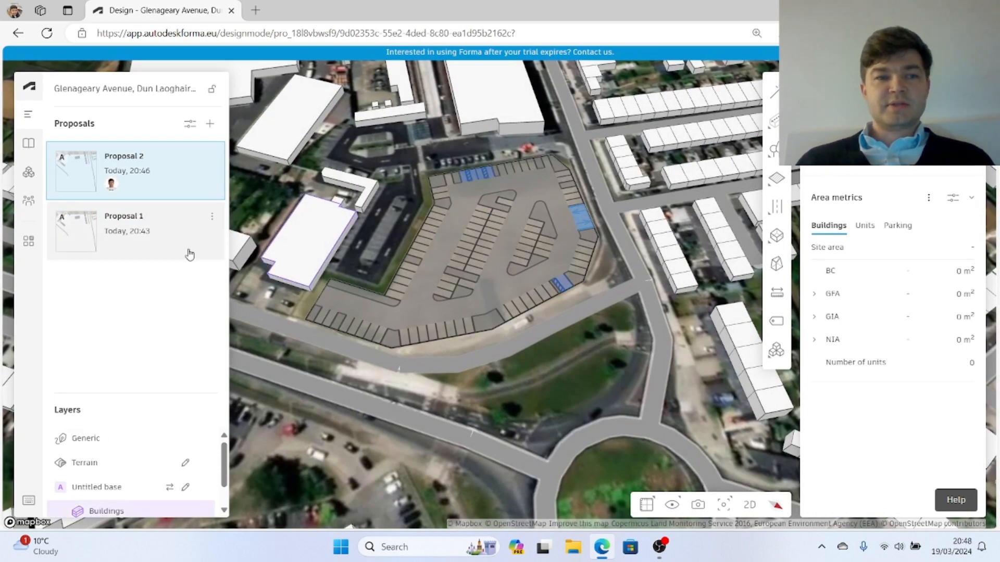
# Return to Proposal 1 and inspect its buildings and trees from another angle
pyautogui.click(147, 232)
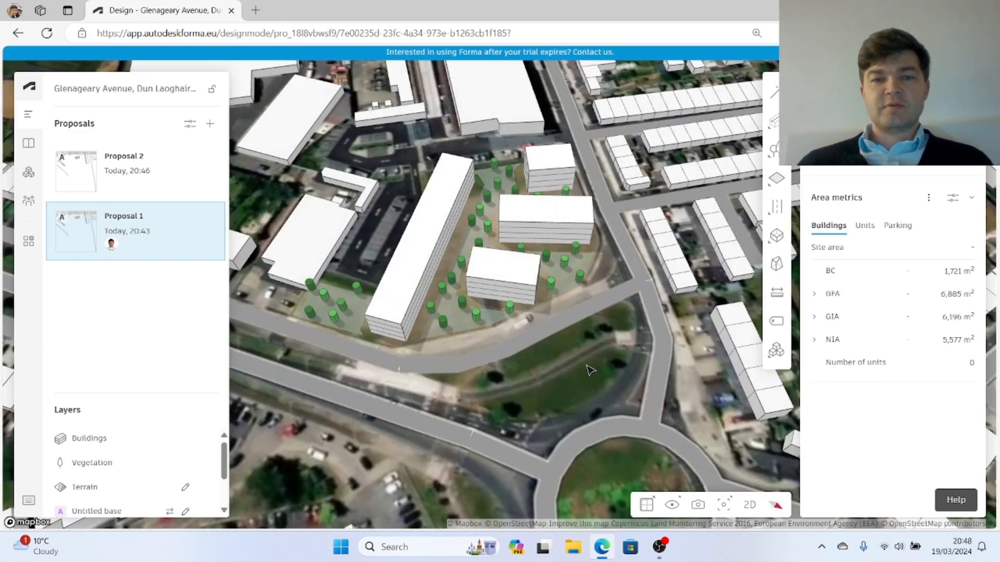
pyautogui.moveTo(589, 370); pyautogui.dragTo(955, 391, button='right')
pyautogui.moveTo(395, 244); pyautogui.dragTo(525, 318, button='right')
pyautogui.scroll(3, 599, 237)
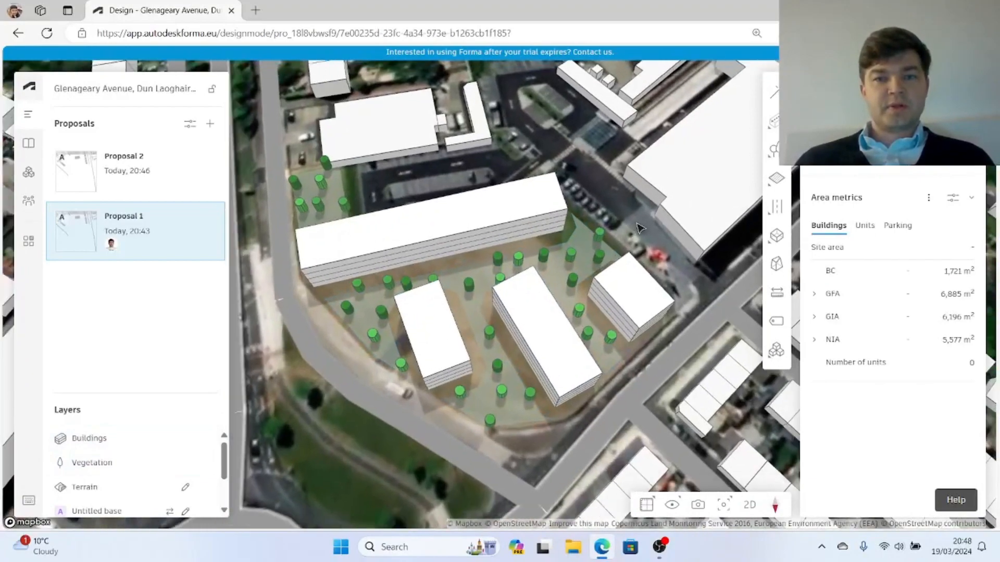
# Examine Proposal 1's building massing from different sides in relation to the roundabout and surrounding streets
pyautogui.scroll(-5, 599, 237)
pyautogui.moveTo(437, 389); pyautogui.dragTo(285, 265, button='right')
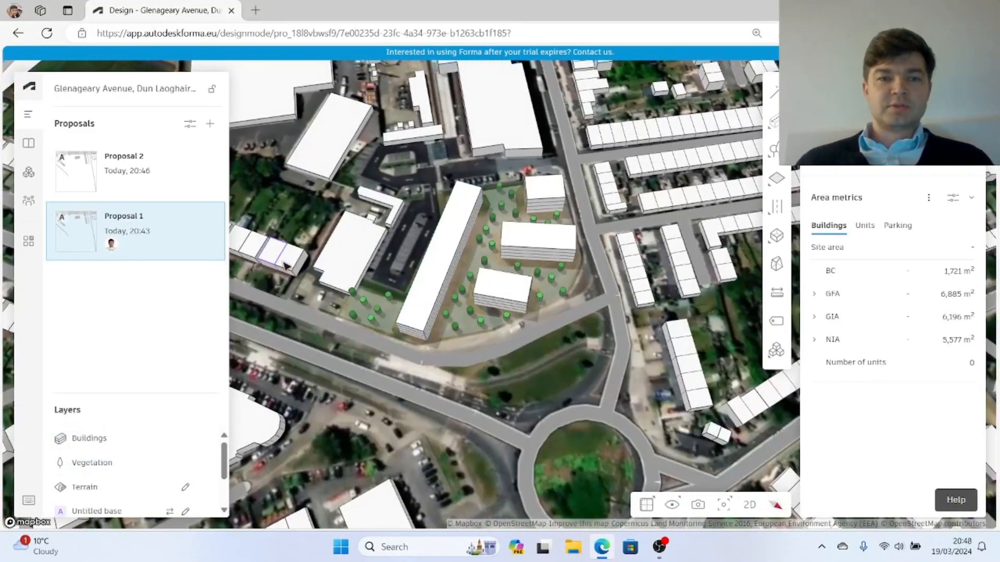
pyautogui.moveTo(559, 370); pyautogui.dragTo(437, 302, button='right')
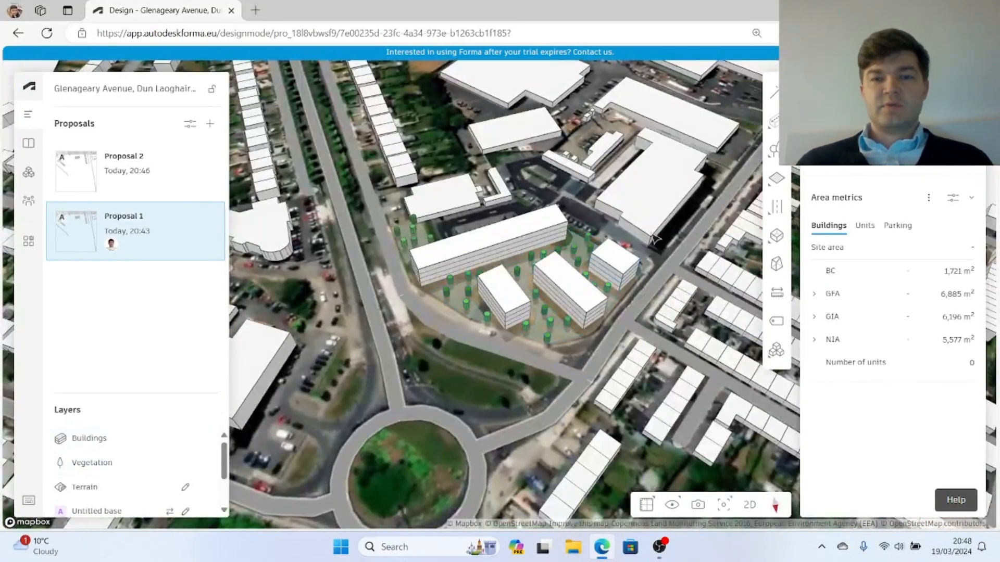
pyautogui.scroll(3, 634, 223)
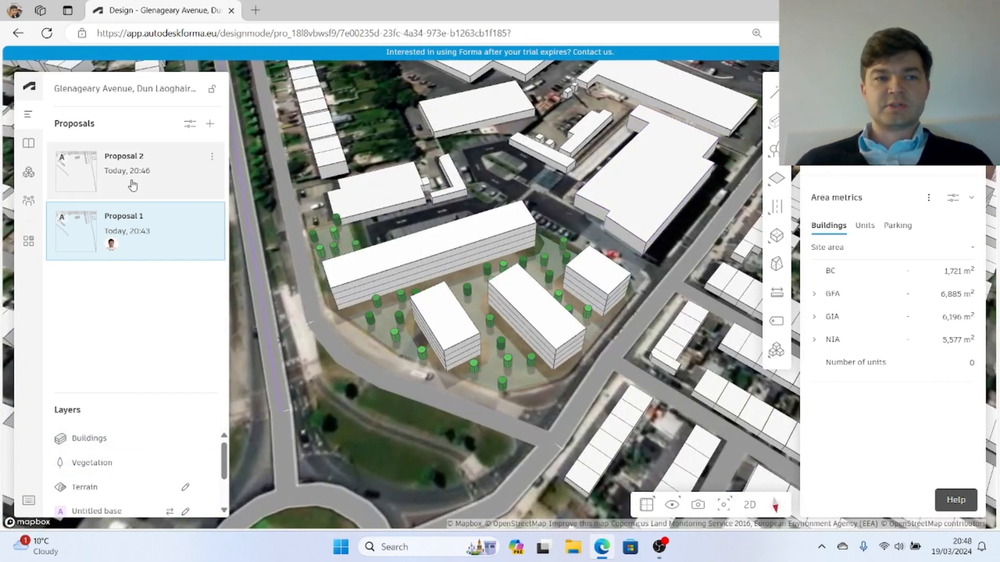
# Switch to Proposal 2 and examine its parking layout from several angles against the roundabout, roads and neighbouring buildings
pyautogui.click(155, 198)
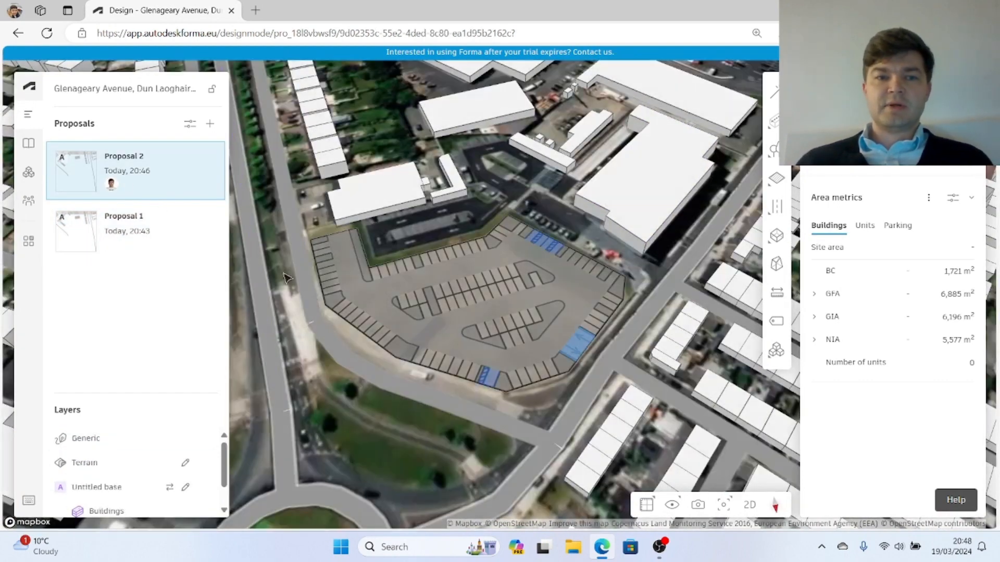
pyautogui.moveTo(417, 437); pyautogui.dragTo(451, 454, button='right')
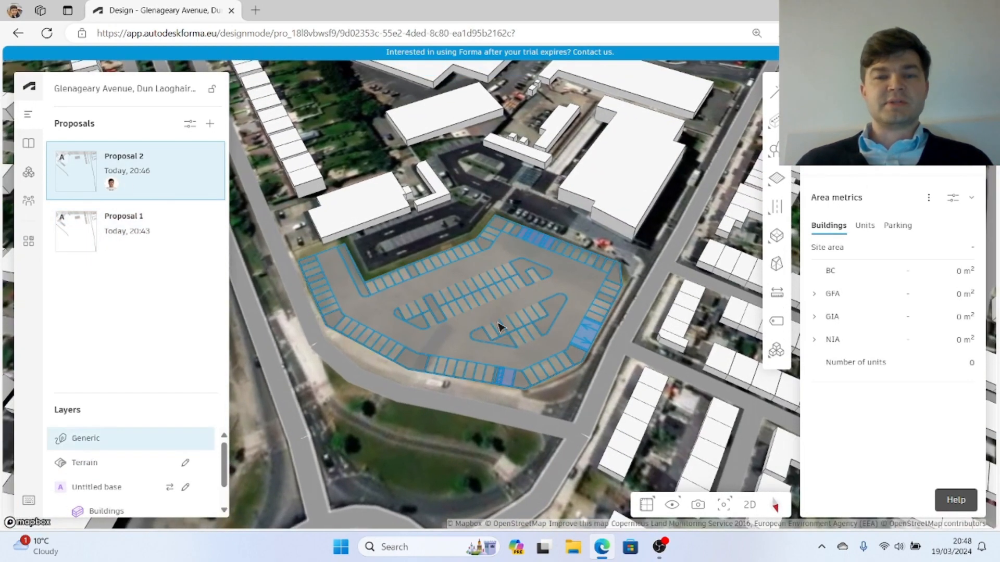
pyautogui.scroll(-6, 604, 398)
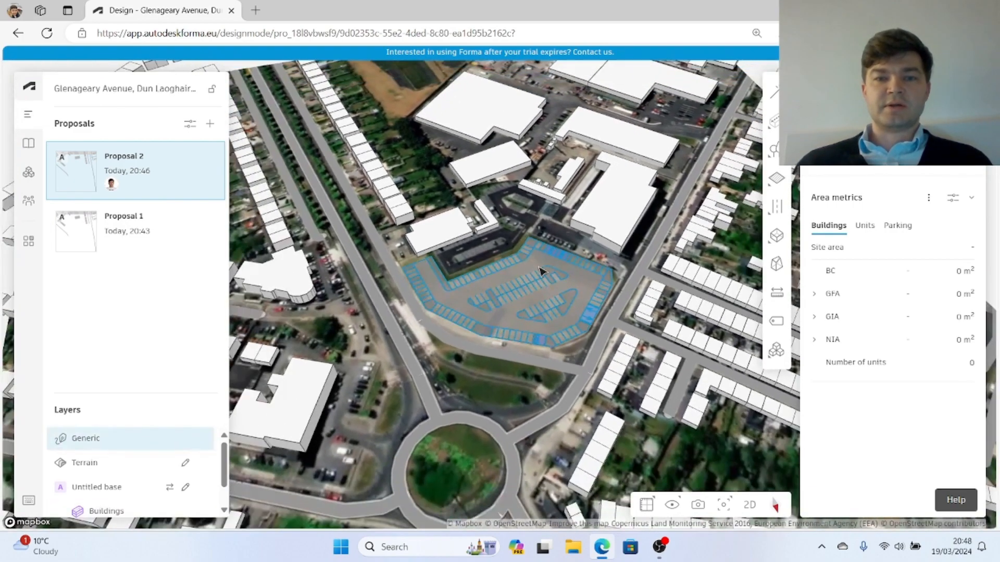
pyautogui.scroll(-1, 465, 395)
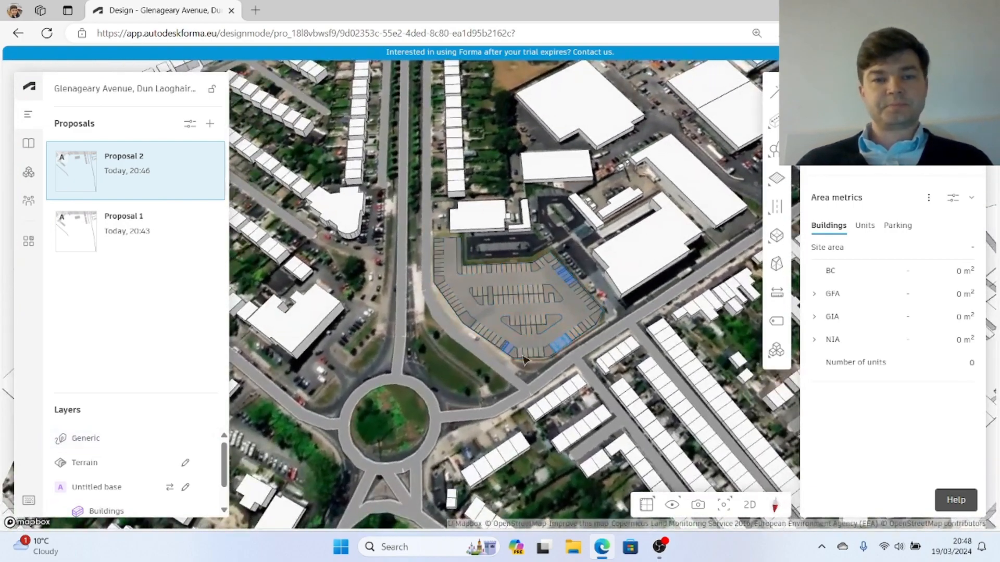
pyautogui.scroll(3, 525, 360)
pyautogui.moveTo(453, 385); pyautogui.dragTo(513, 367, button='right')
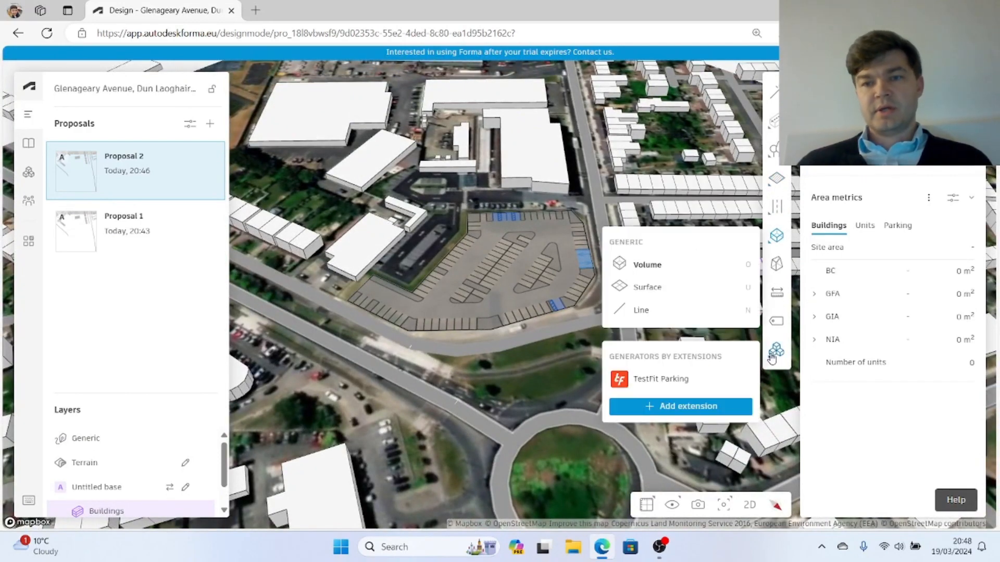
pyautogui.moveTo(548, 383); pyautogui.dragTo(494, 387, button='right')
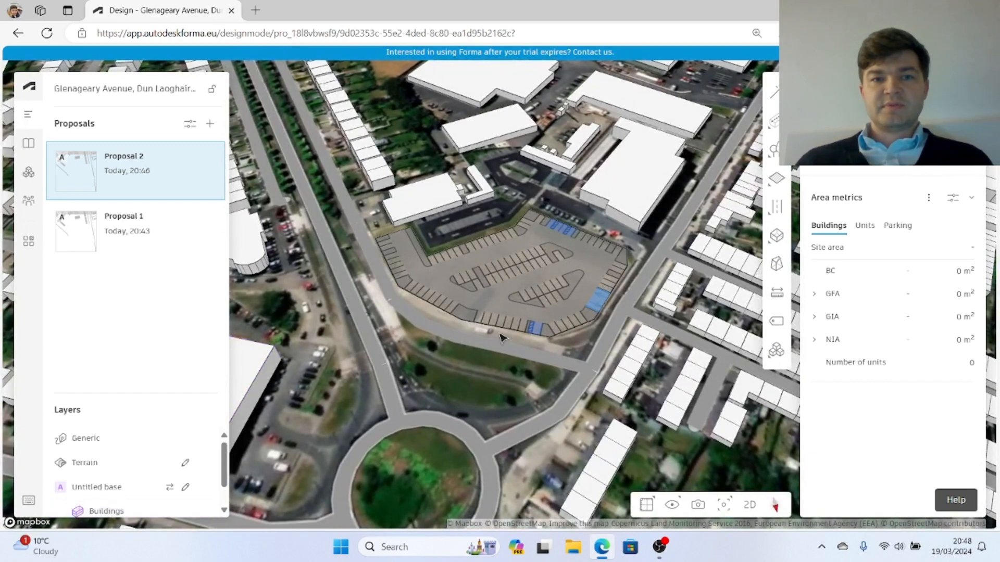
pyautogui.scroll(-3, 469, 323)
pyautogui.moveTo(463, 313); pyautogui.dragTo(429, 352, button='right')
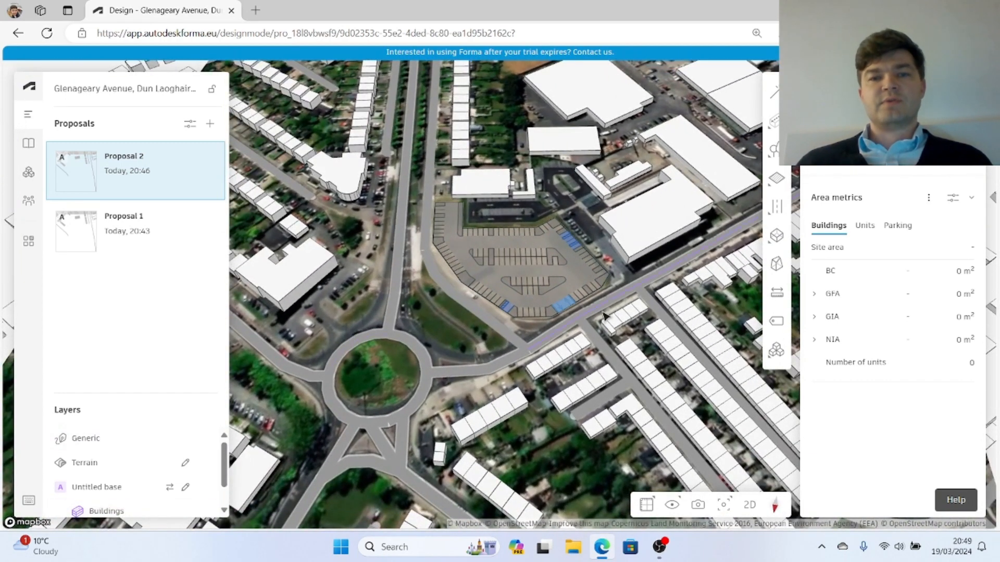
pyautogui.moveTo(456, 347); pyautogui.dragTo(463, 353, button='right')
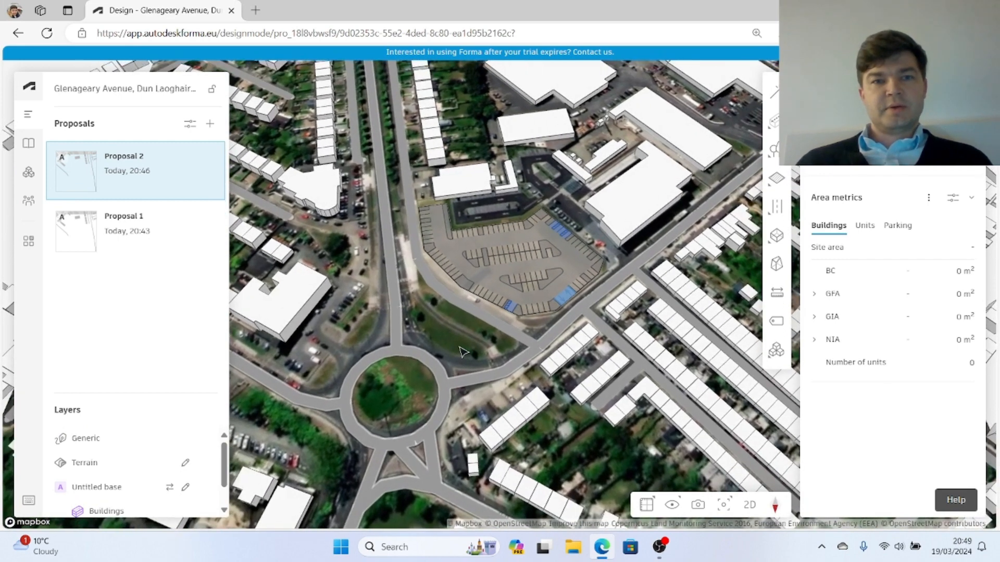